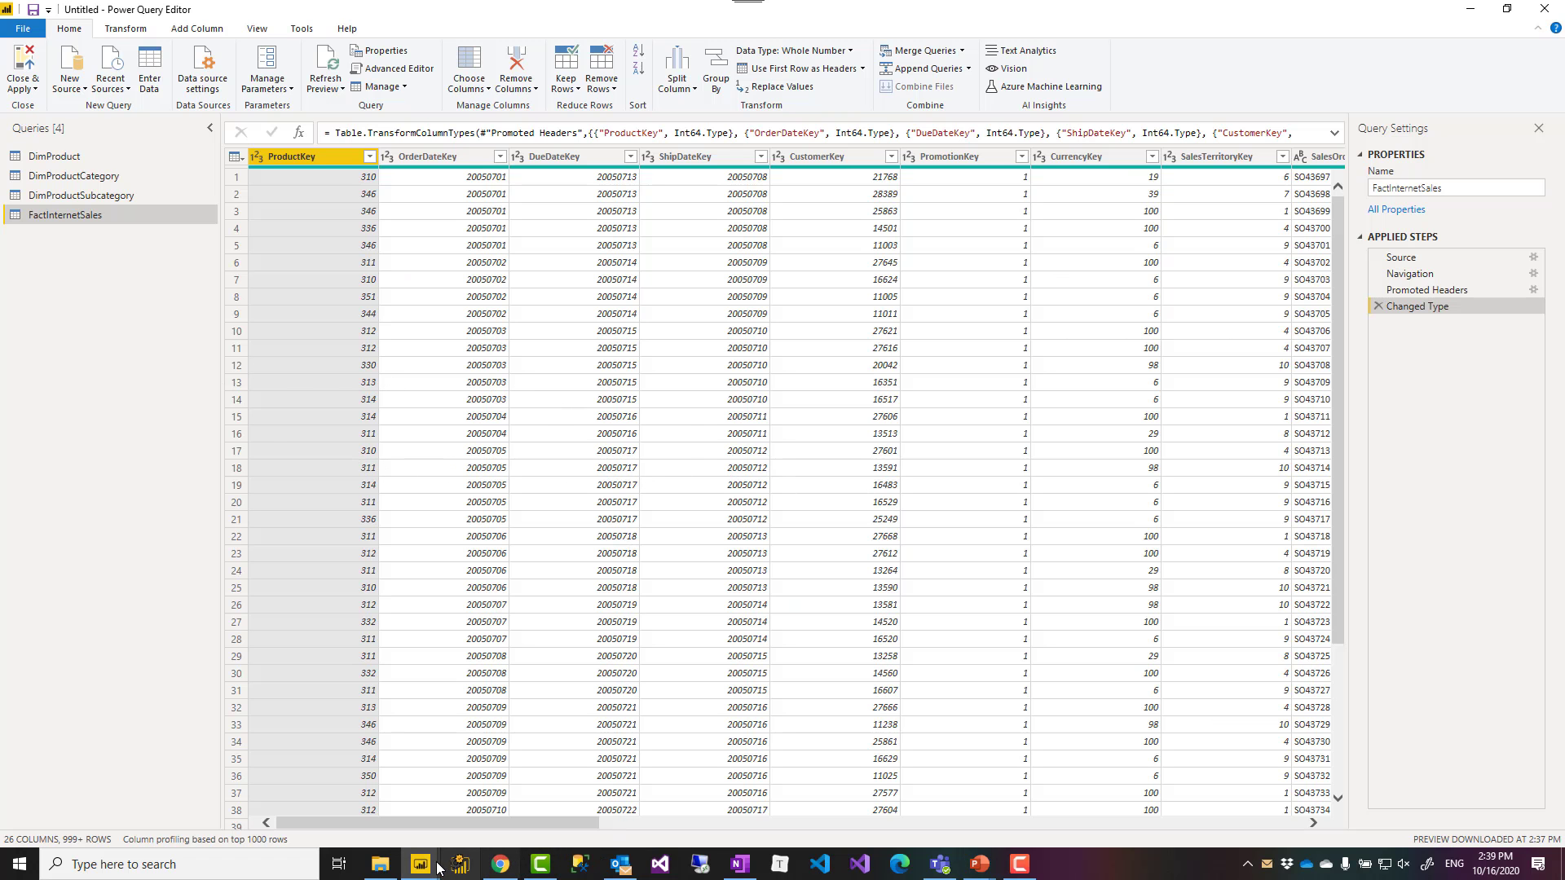
- Return to Power Query Editor and show DimProductCategory with Bikes, Components, Clothing and Accessories
mouse_move(421, 864)
click(342, 795)
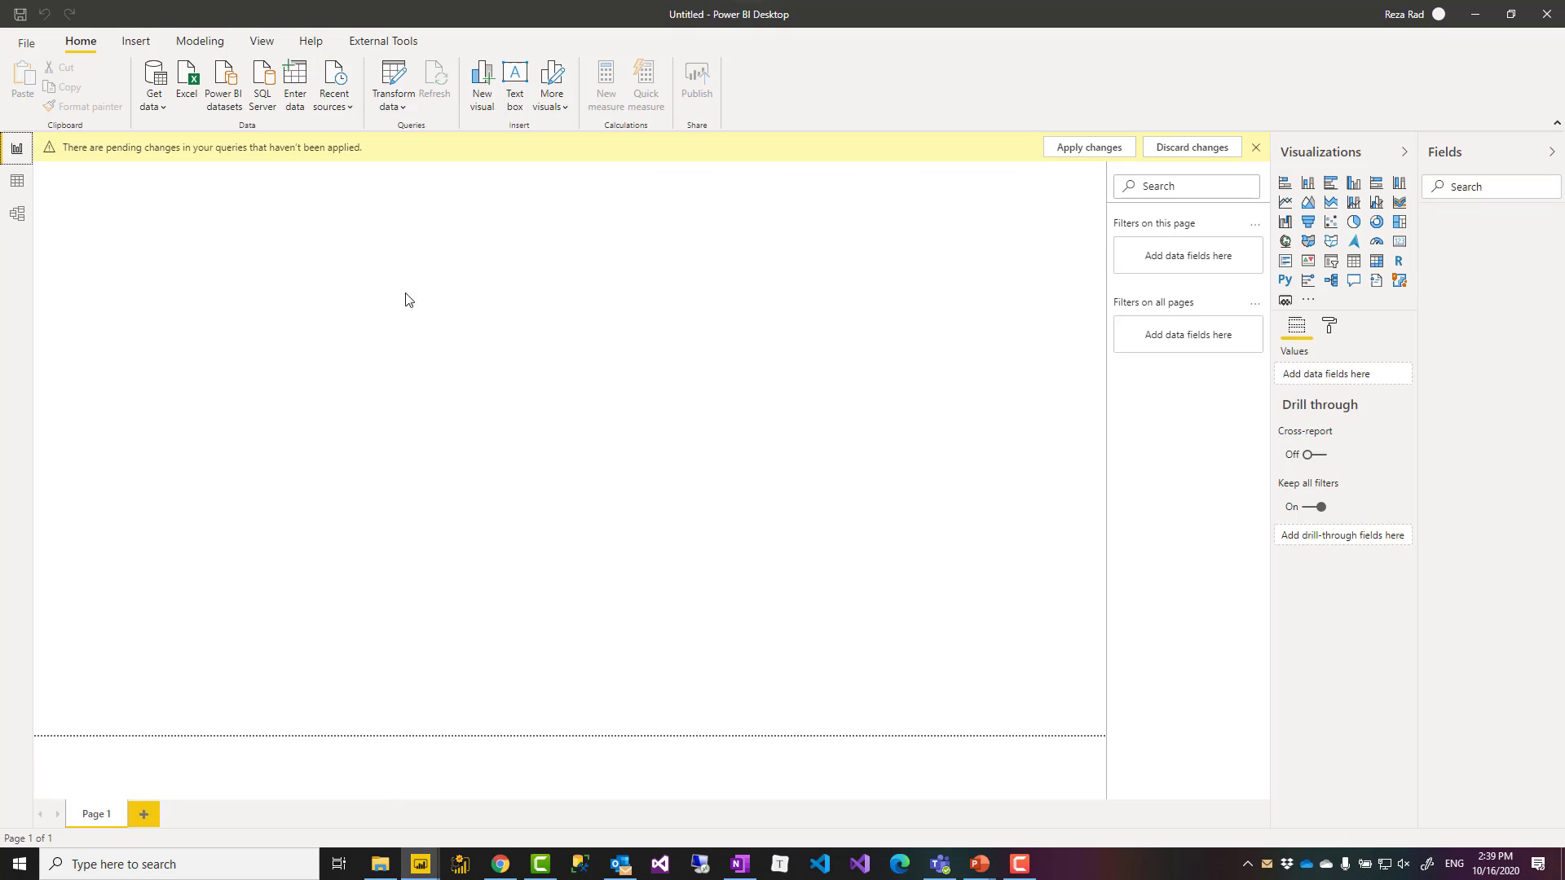
mouse_move(420, 864)
click(489, 803)
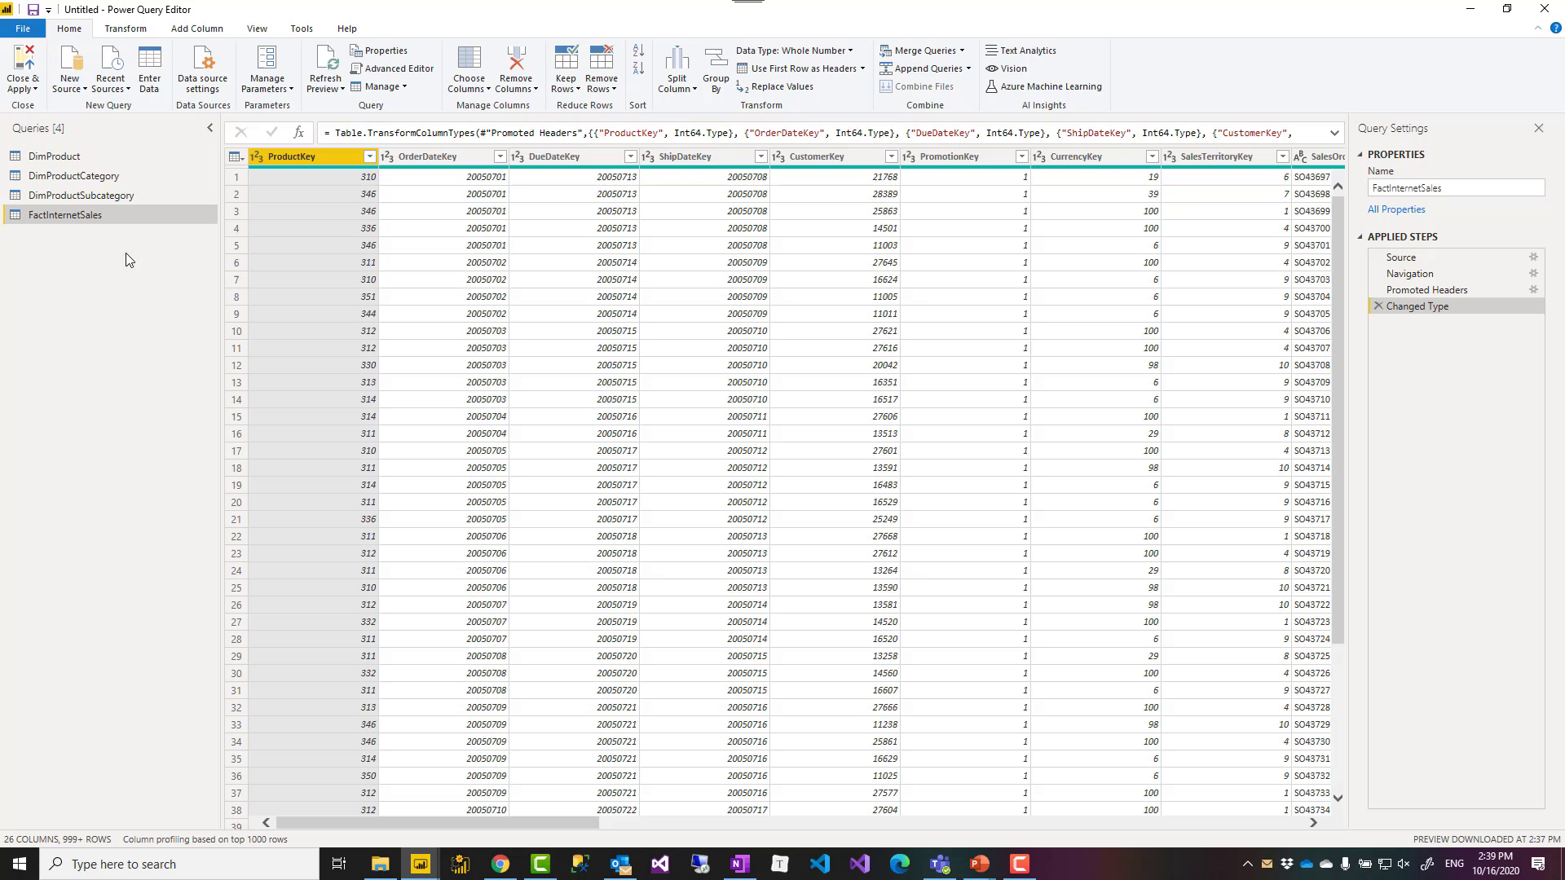
click(86, 195)
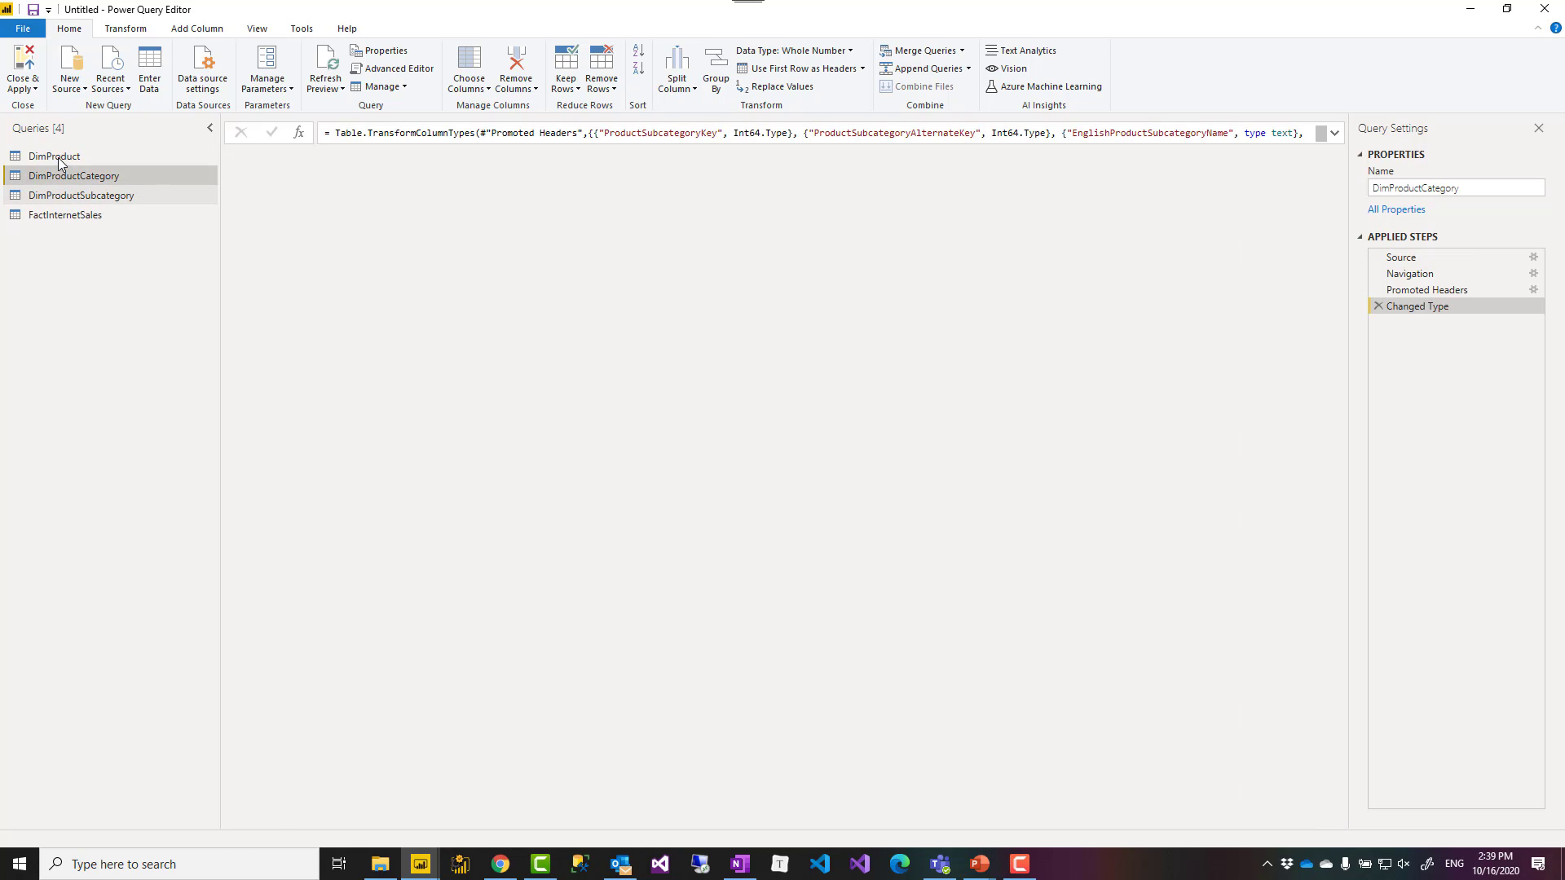
click(60, 176)
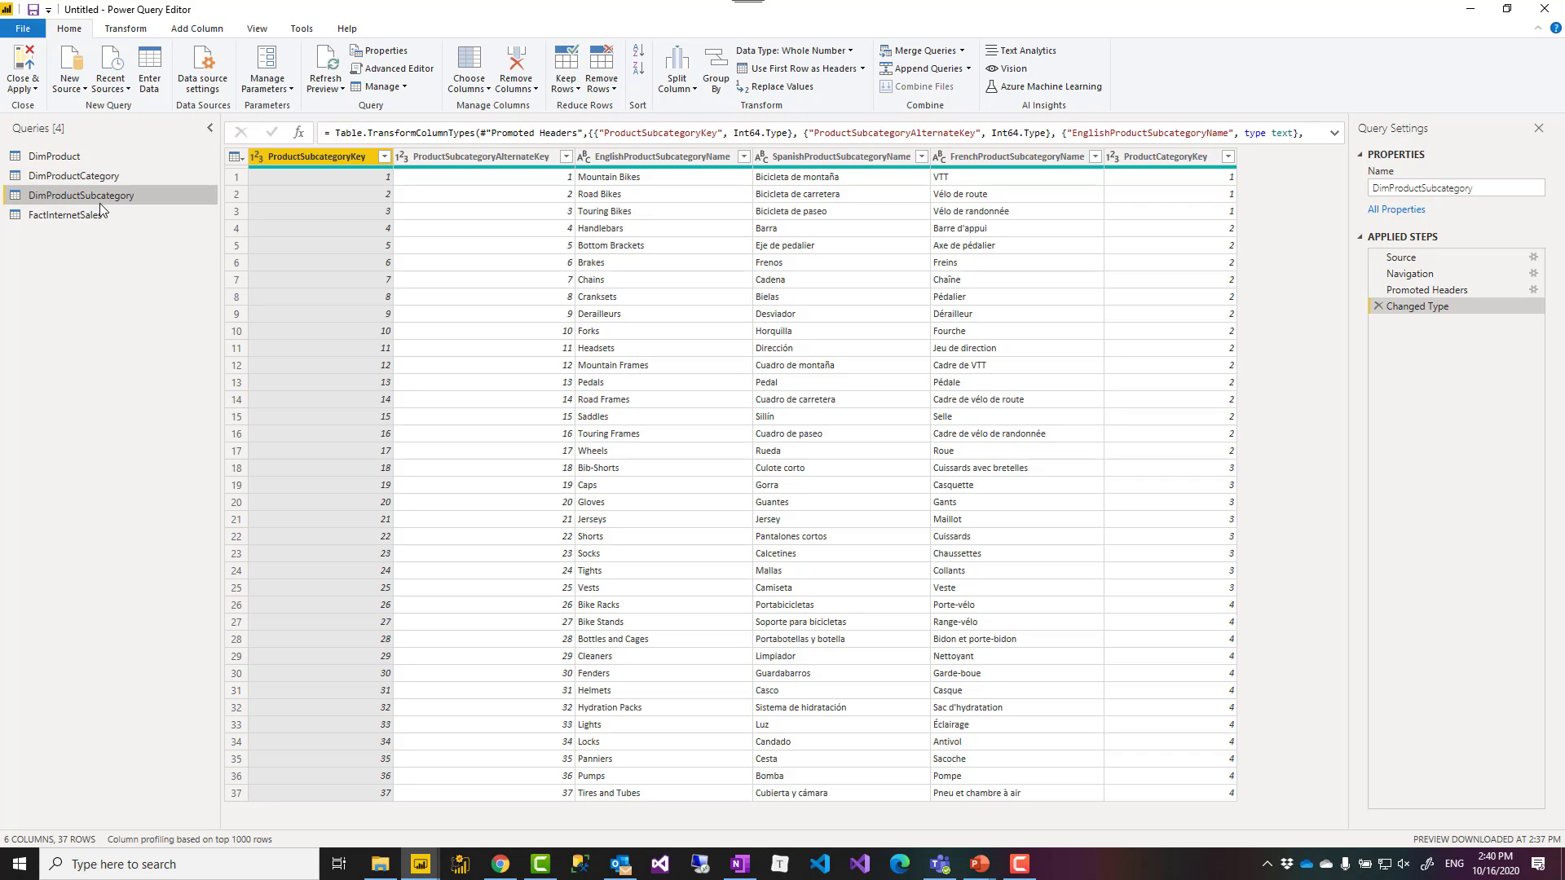
click(82, 176)
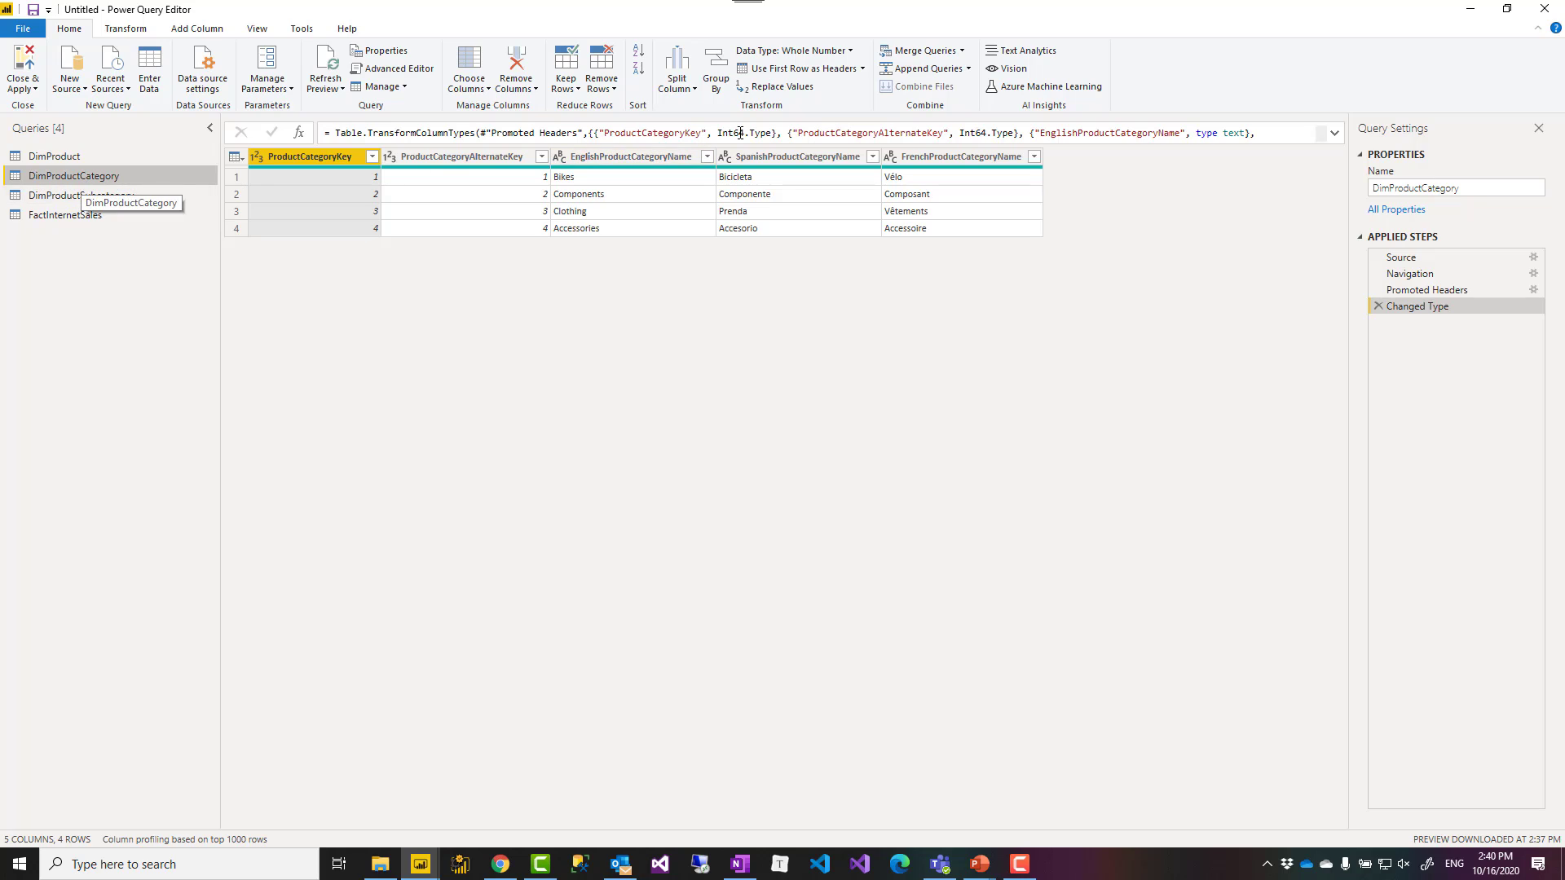
- Start a Merge Queries as New with DimProductSubcategory as the second table
click(962, 52)
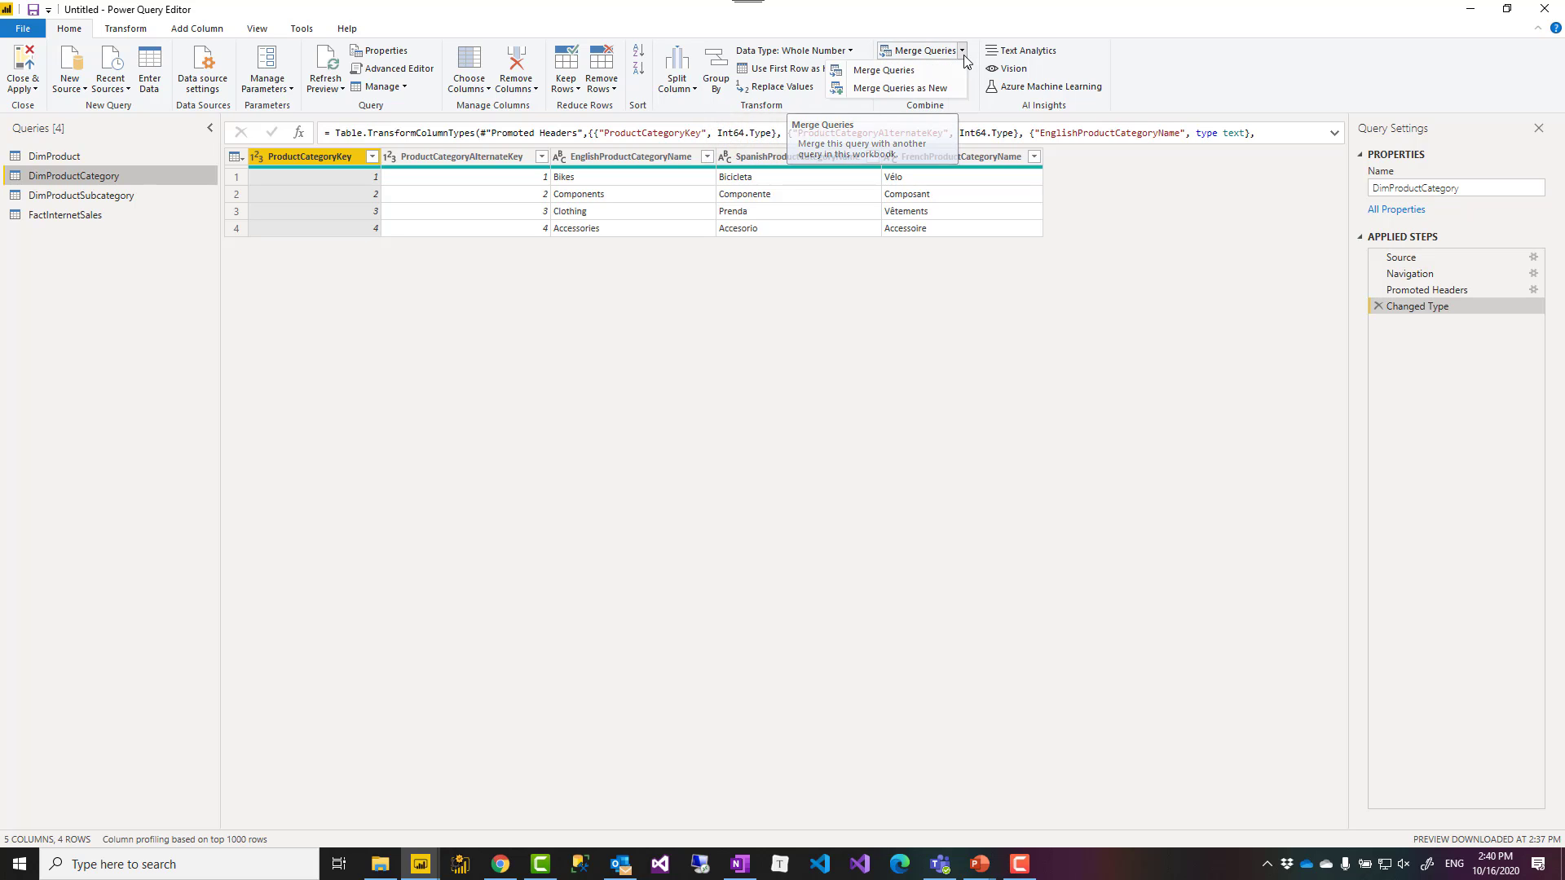
click(923, 87)
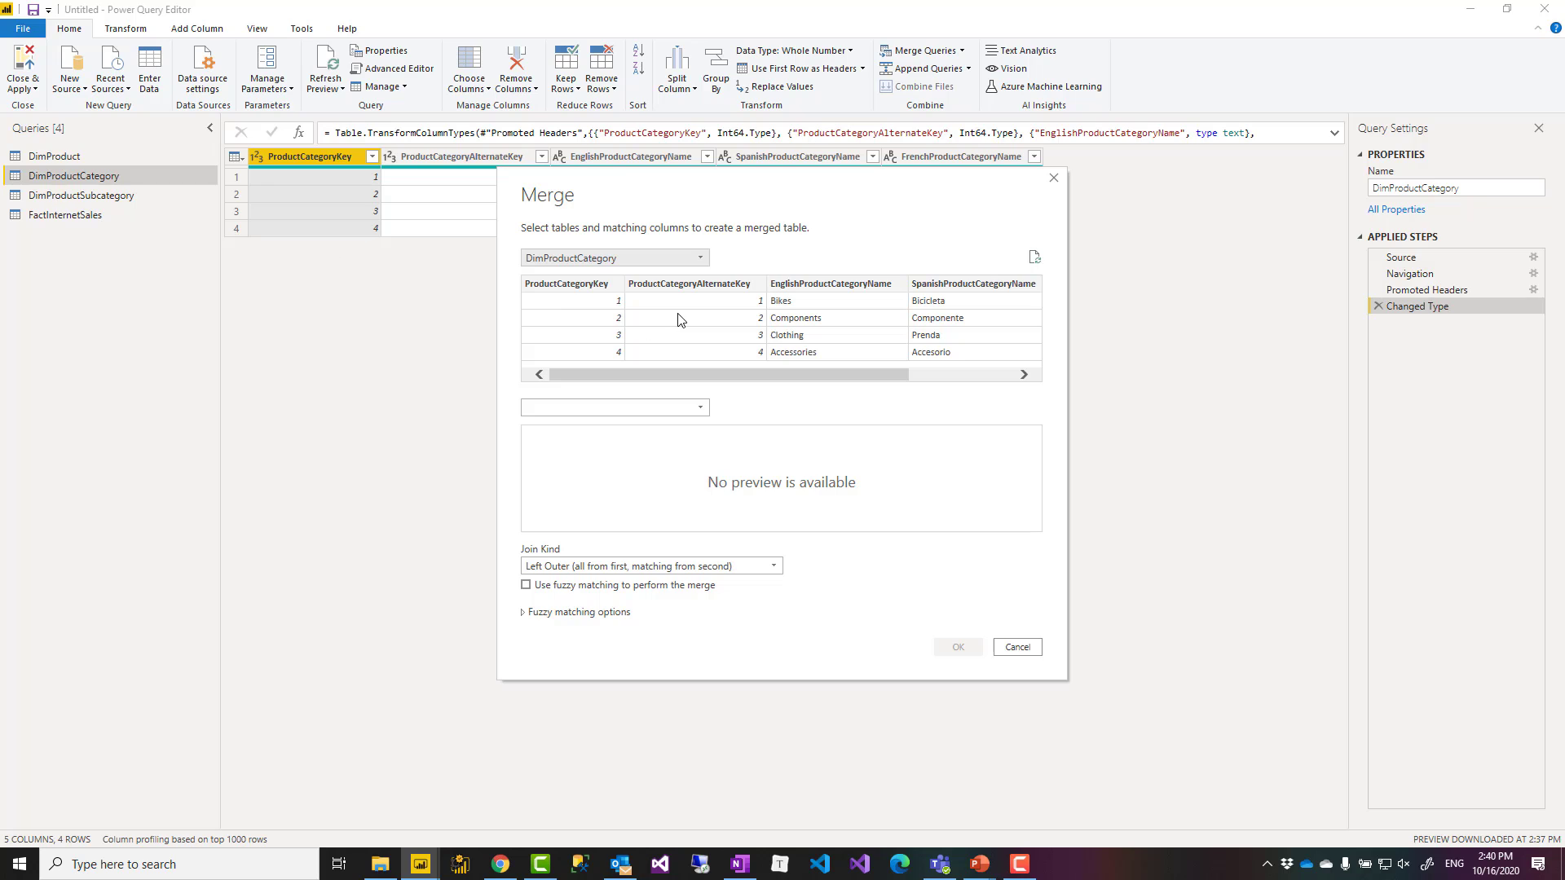
click(697, 407)
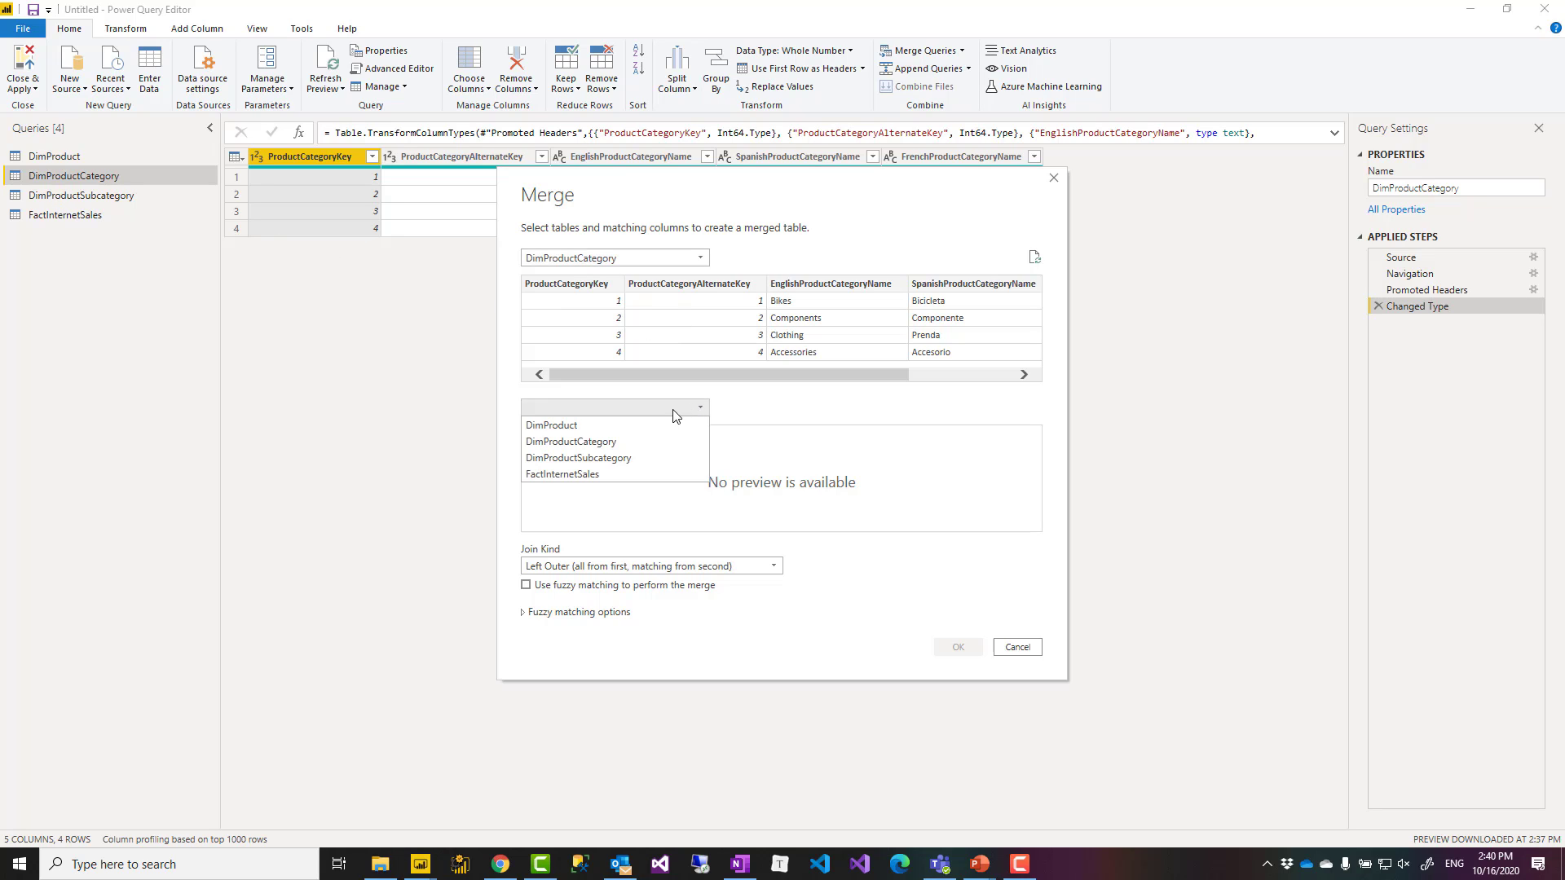
click(607, 460)
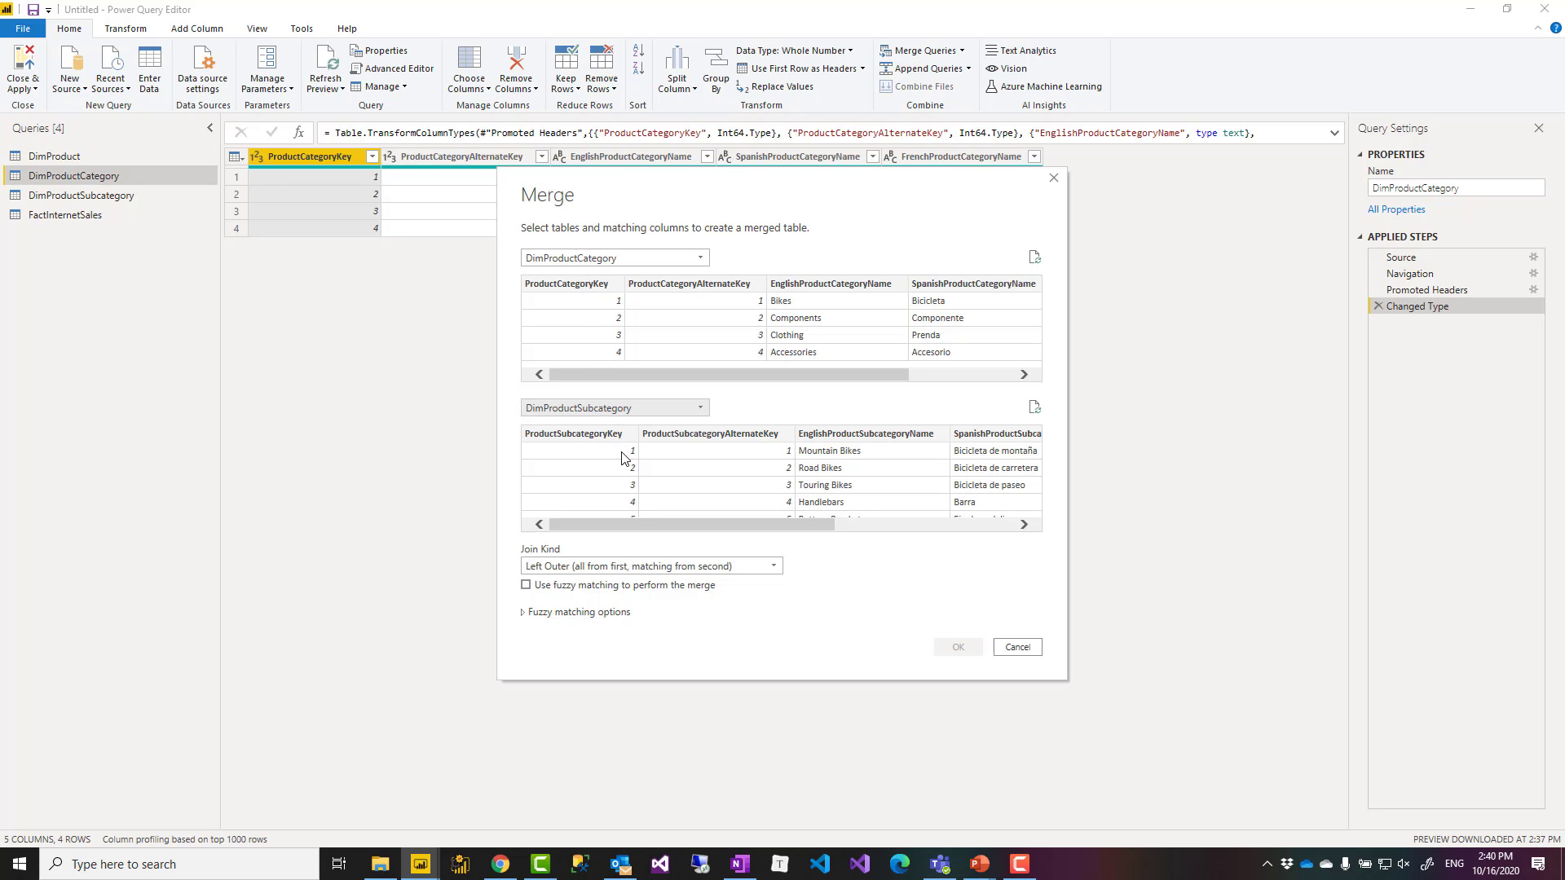
scroll(613, 375, right, 3)
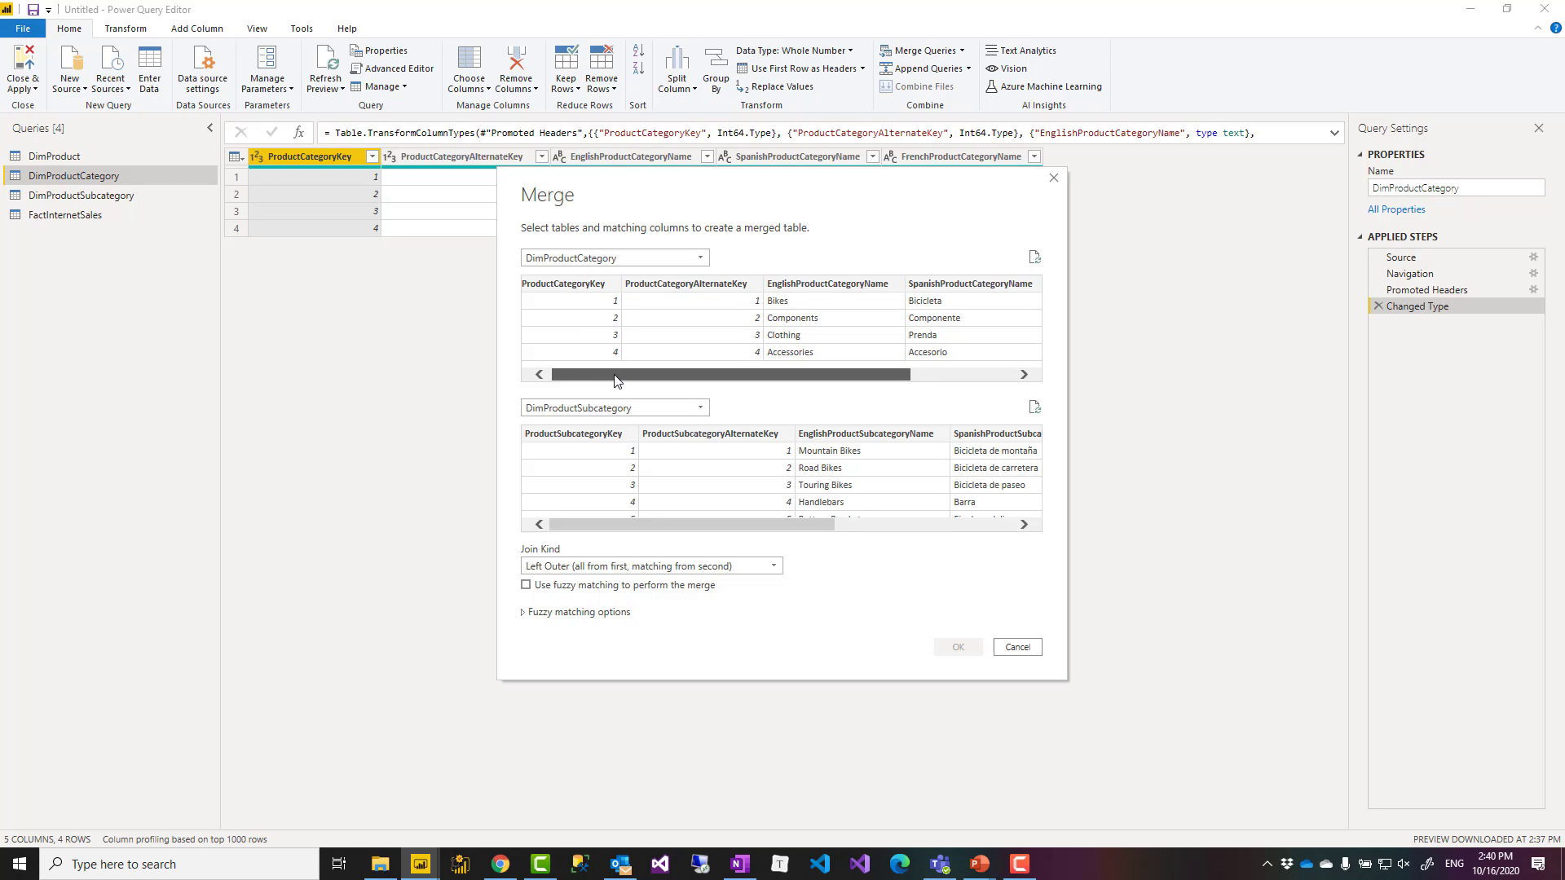
scroll(618, 374, left, 2)
- Match ProductCategoryKey in both tables with a Left Outer join, creating Merge1
click(583, 283)
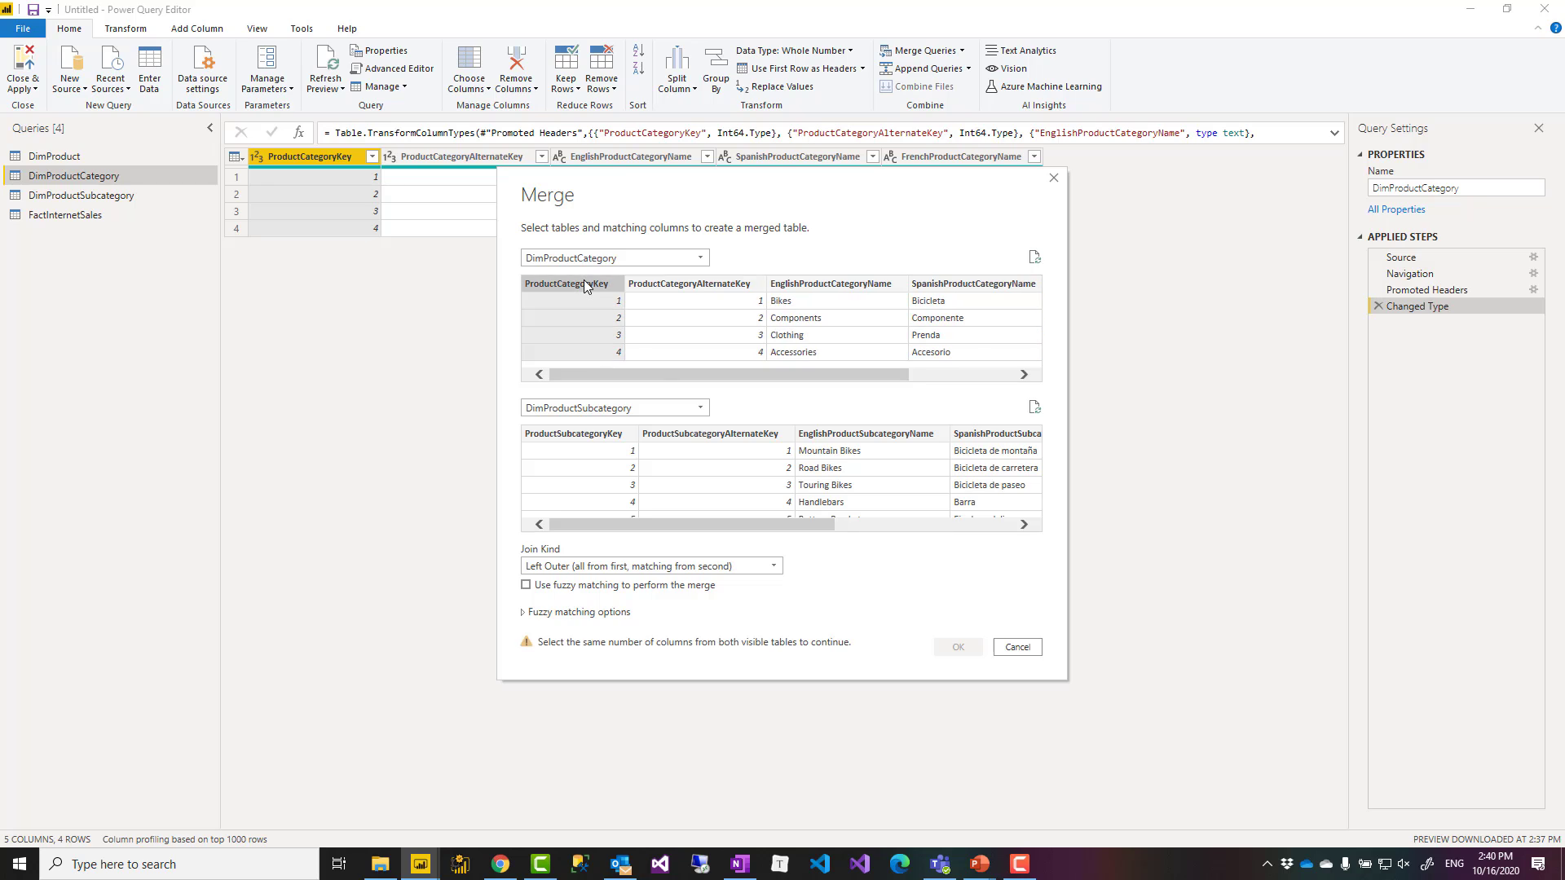
drag(711, 528, 968, 530)
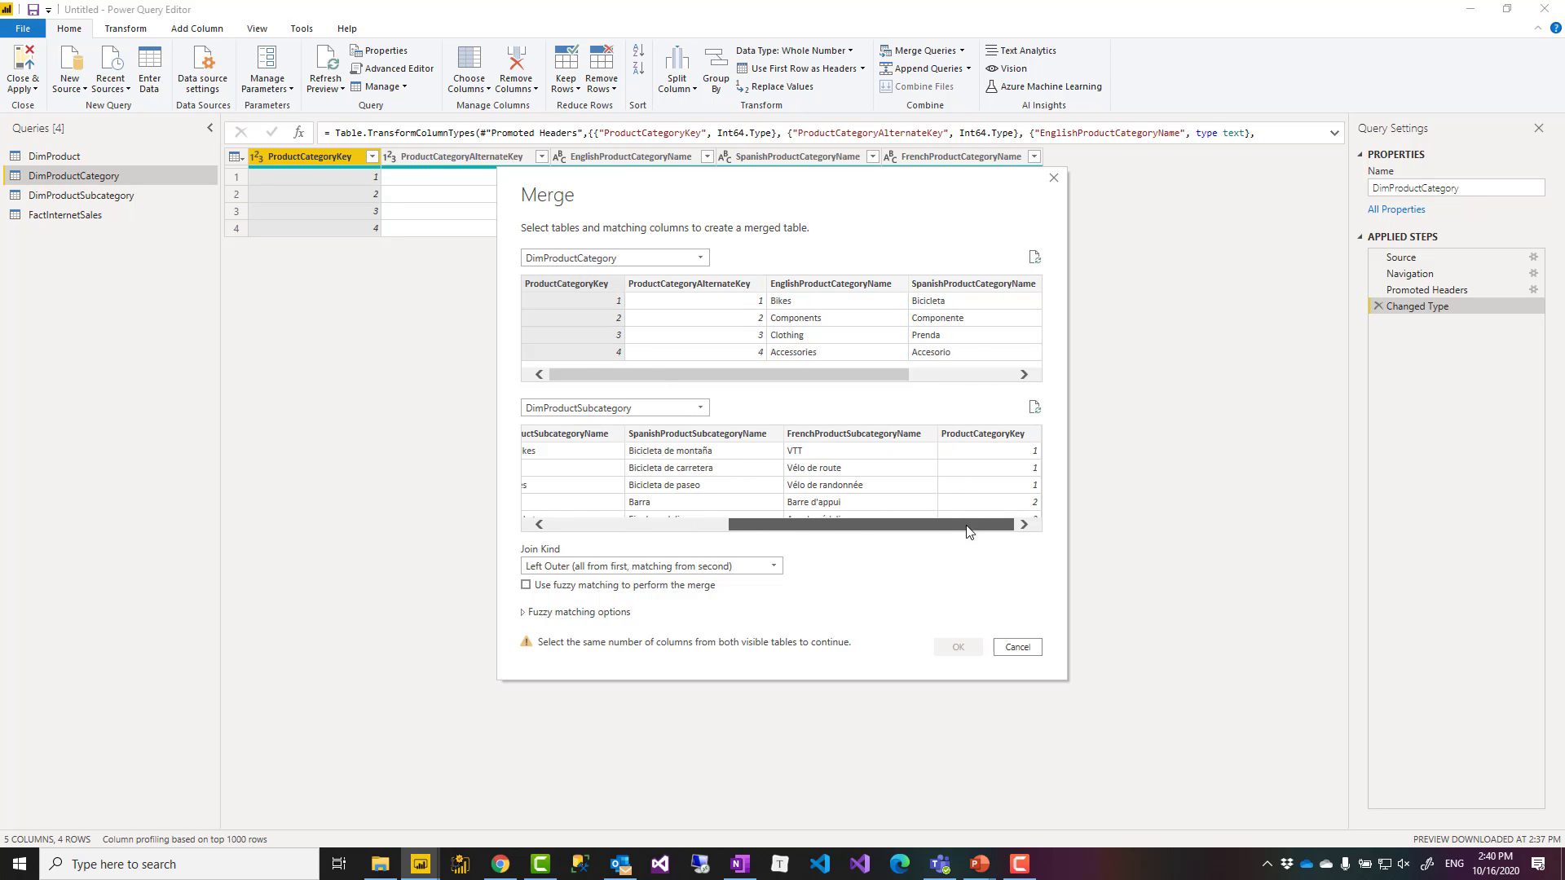
click(988, 441)
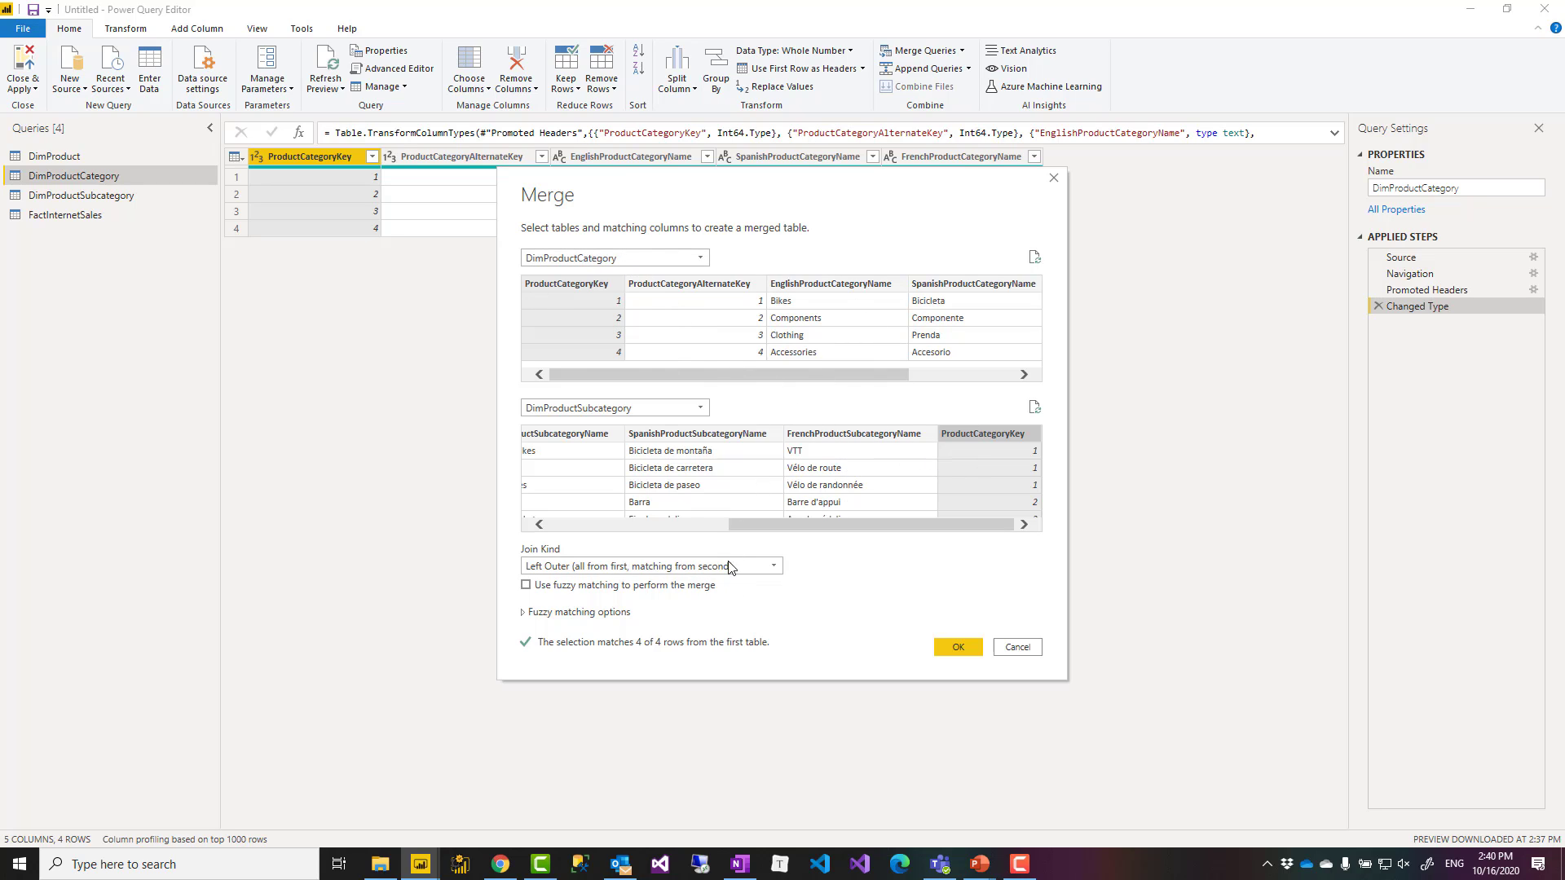
click(756, 567)
click(756, 566)
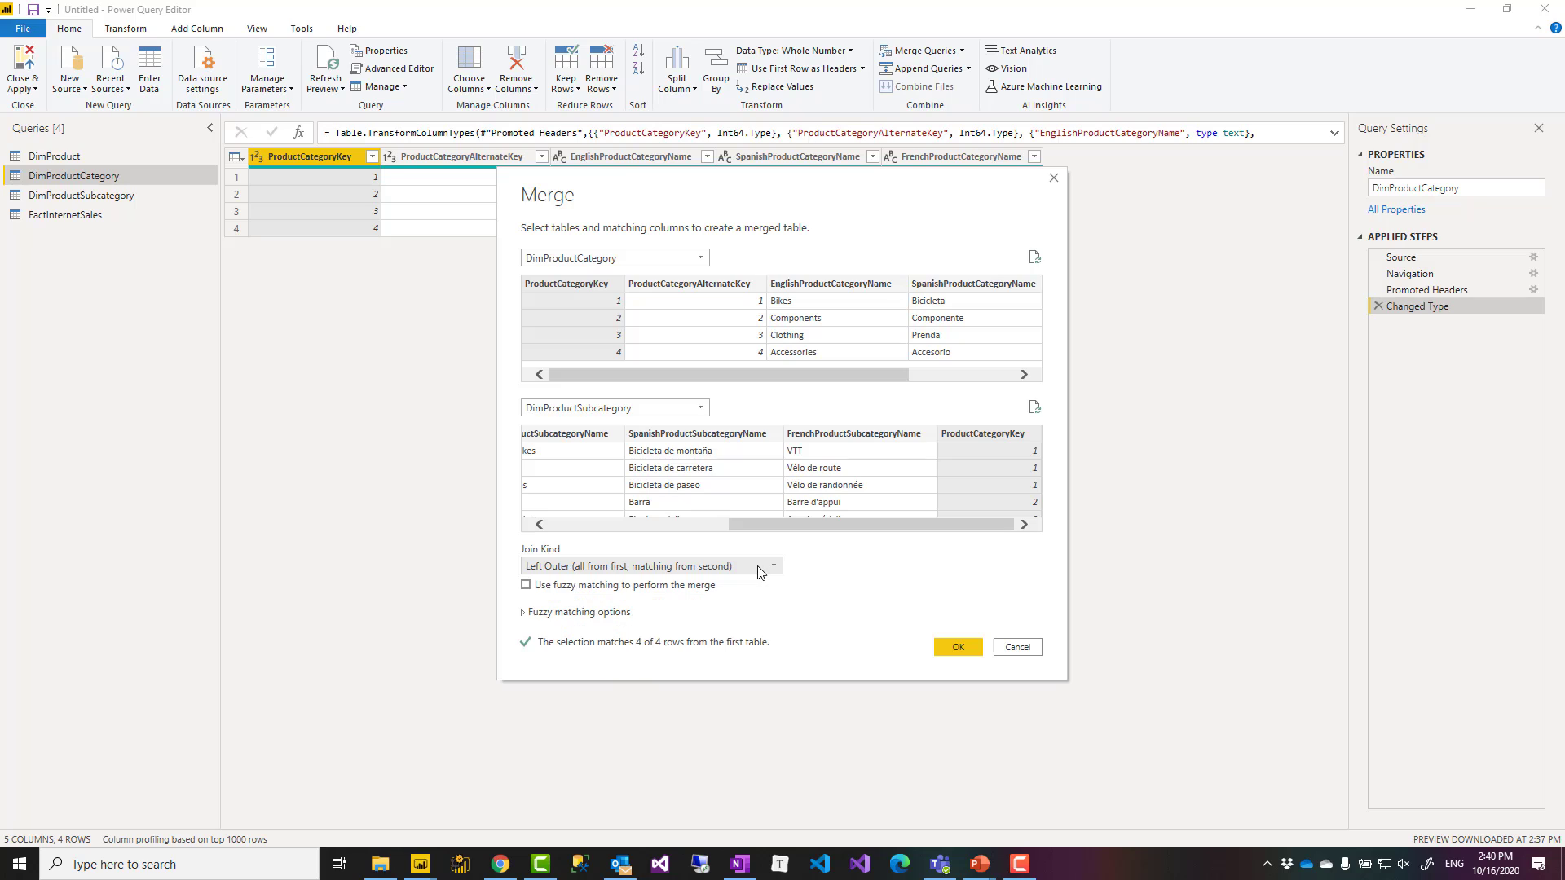
click(756, 565)
click(756, 565)
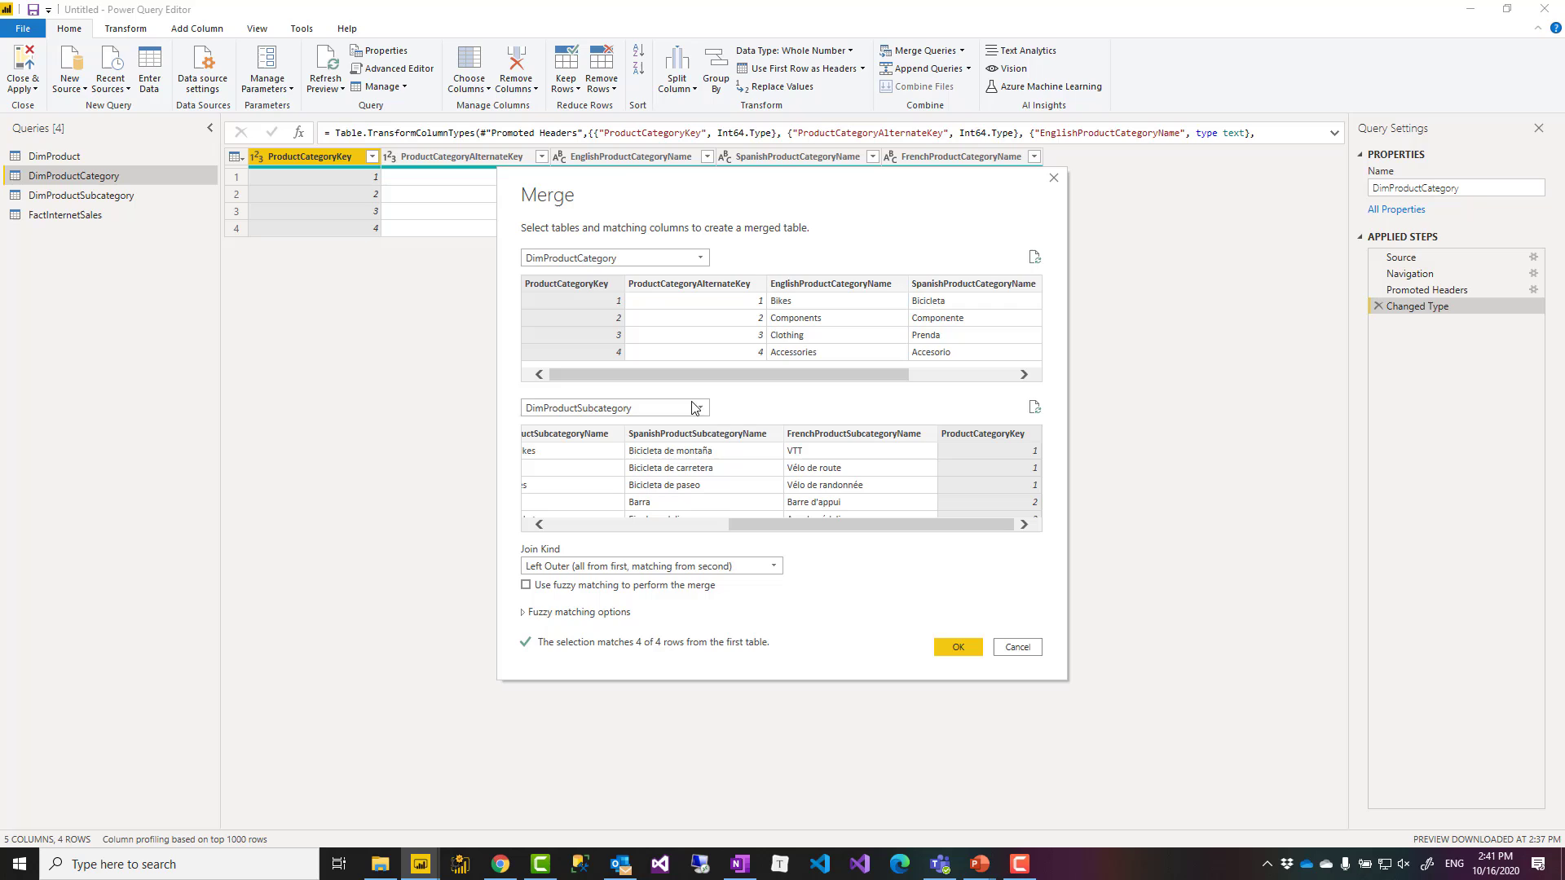
click(962, 650)
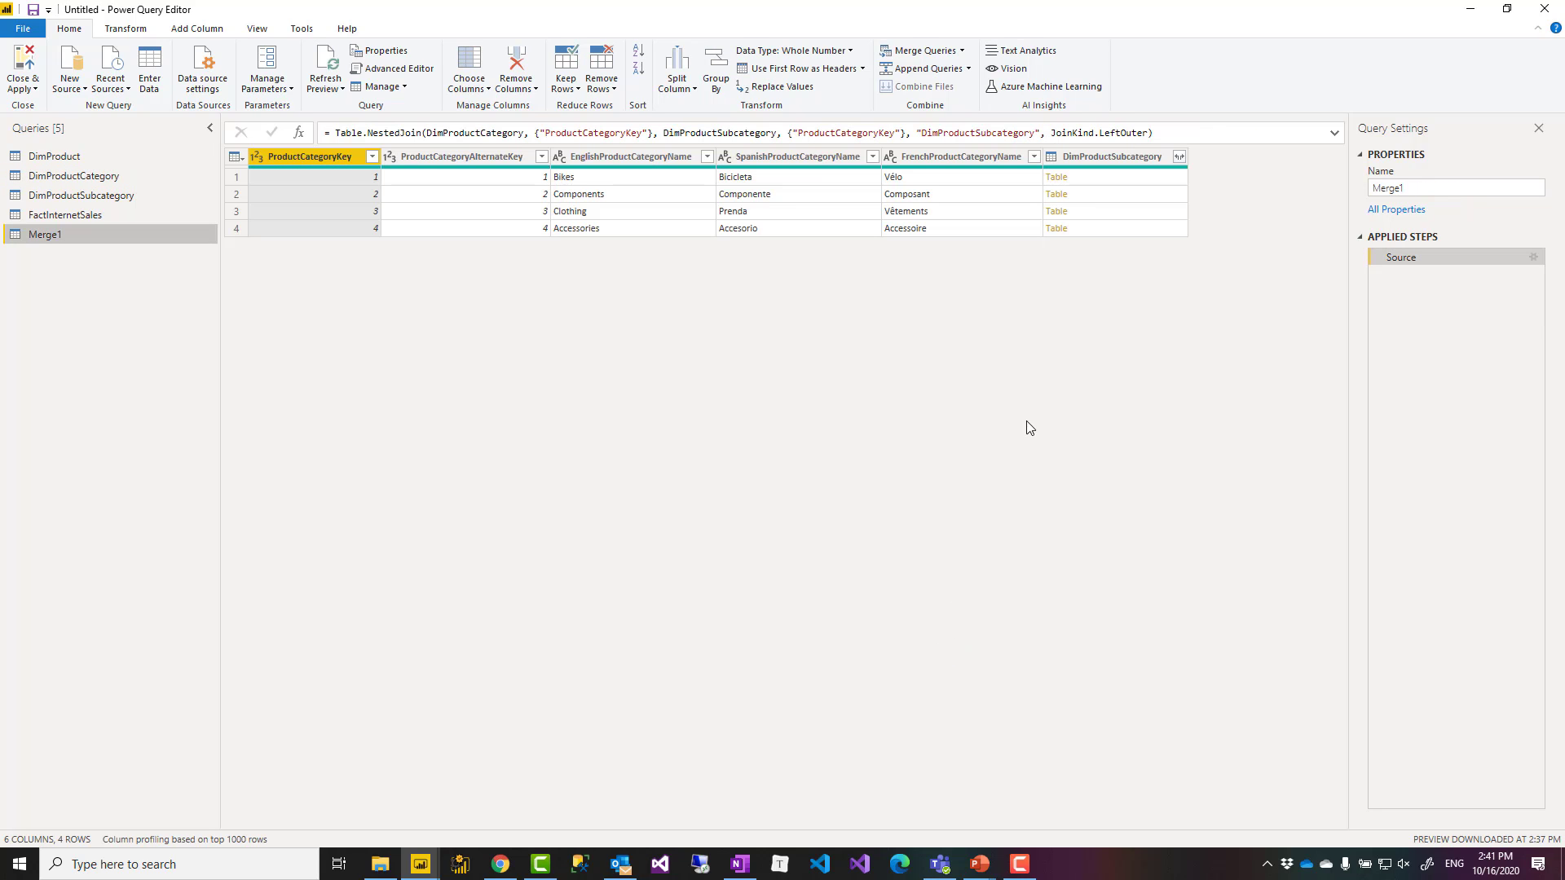
click(1114, 187)
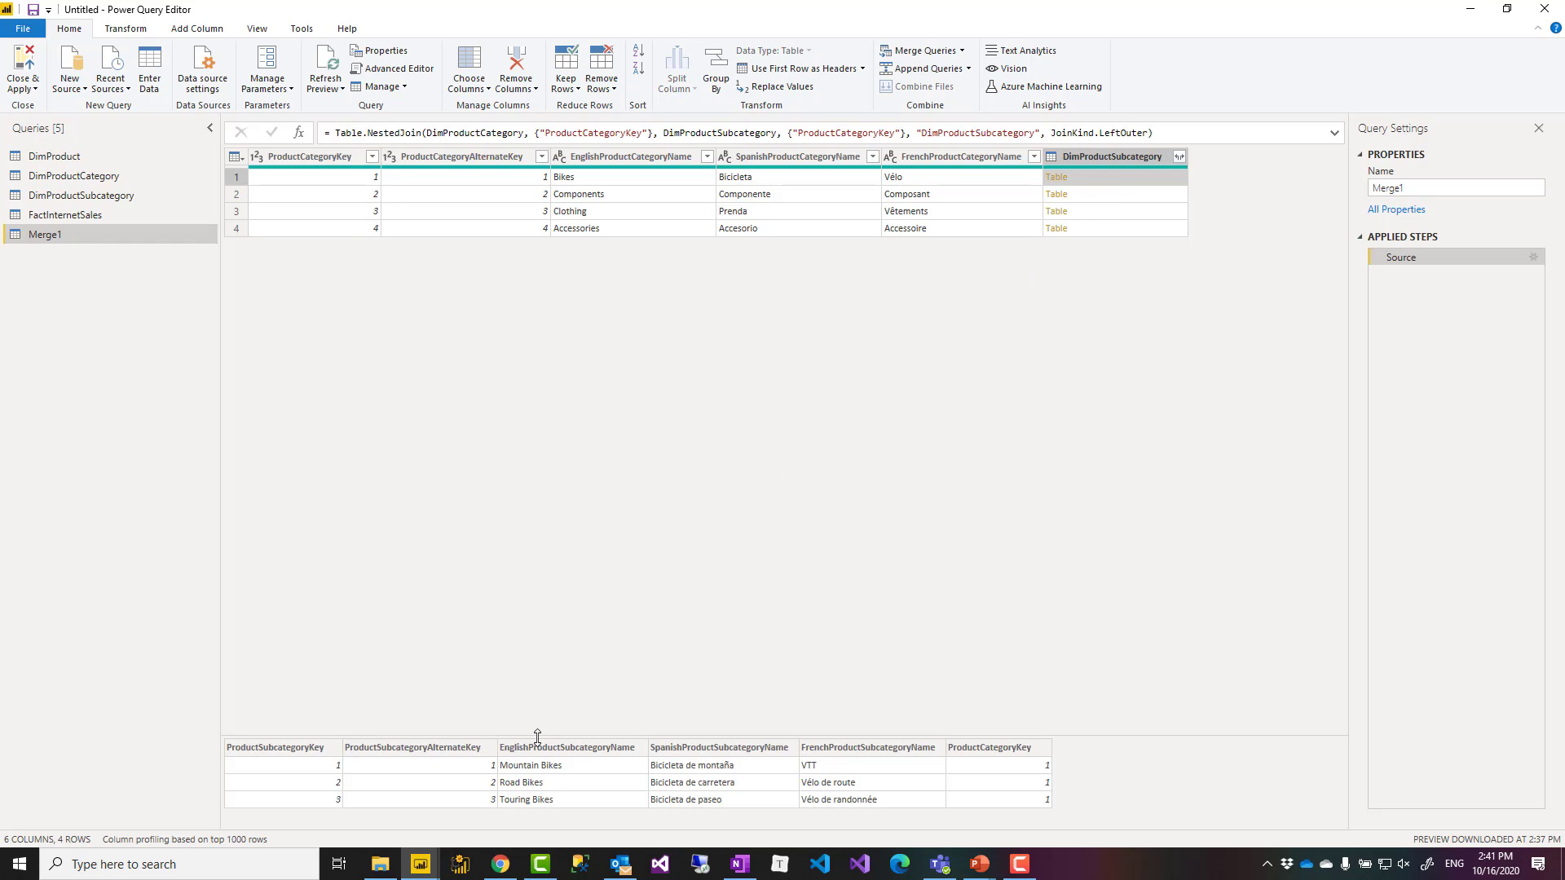
drag(540, 630, 594, 401)
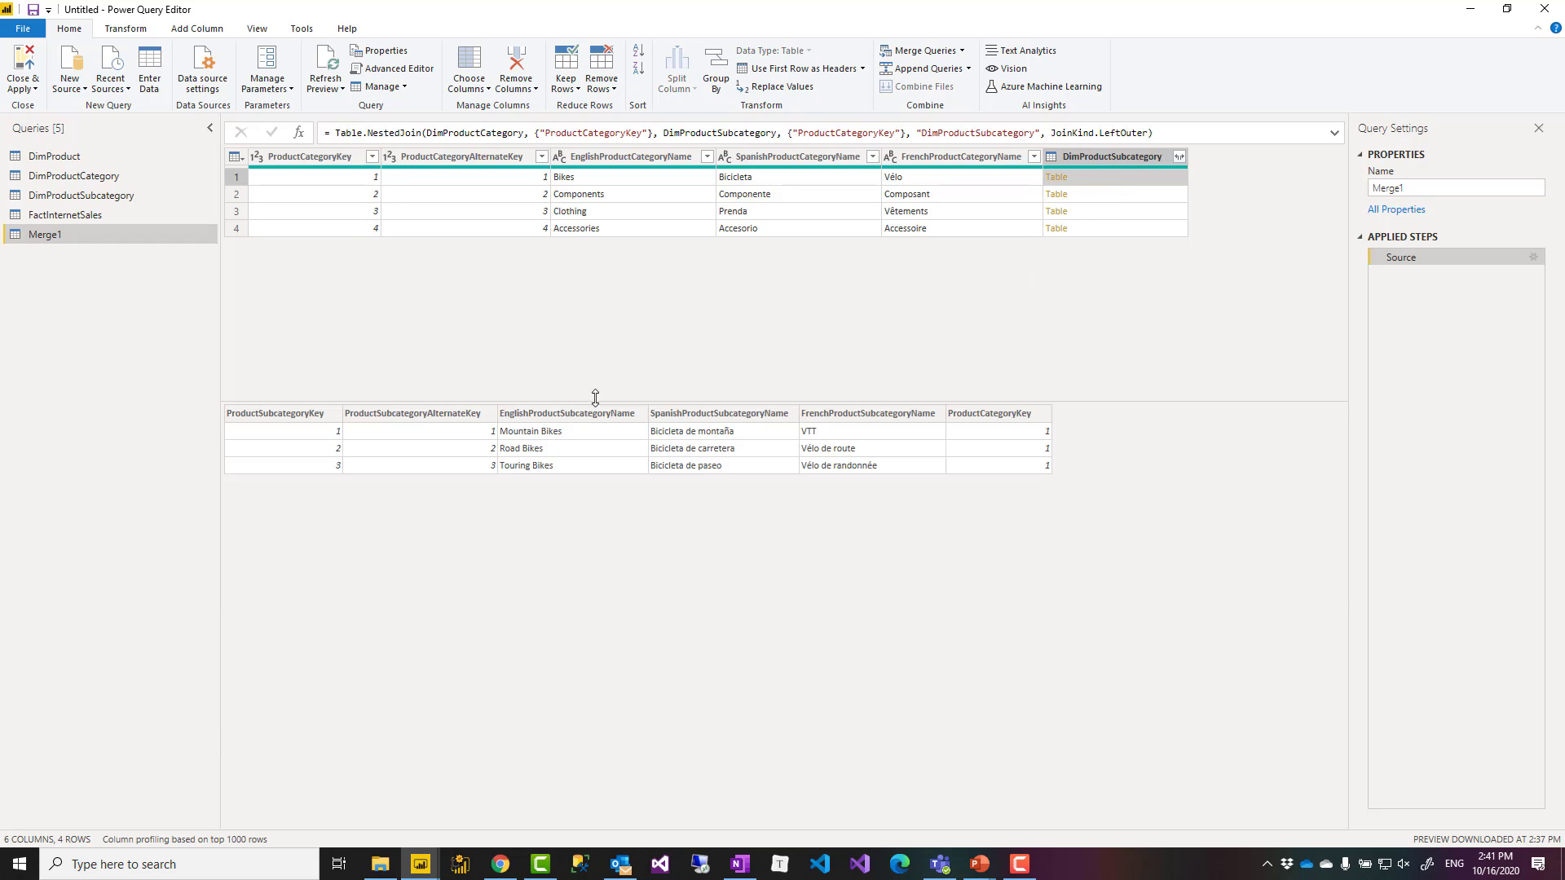
click(1110, 195)
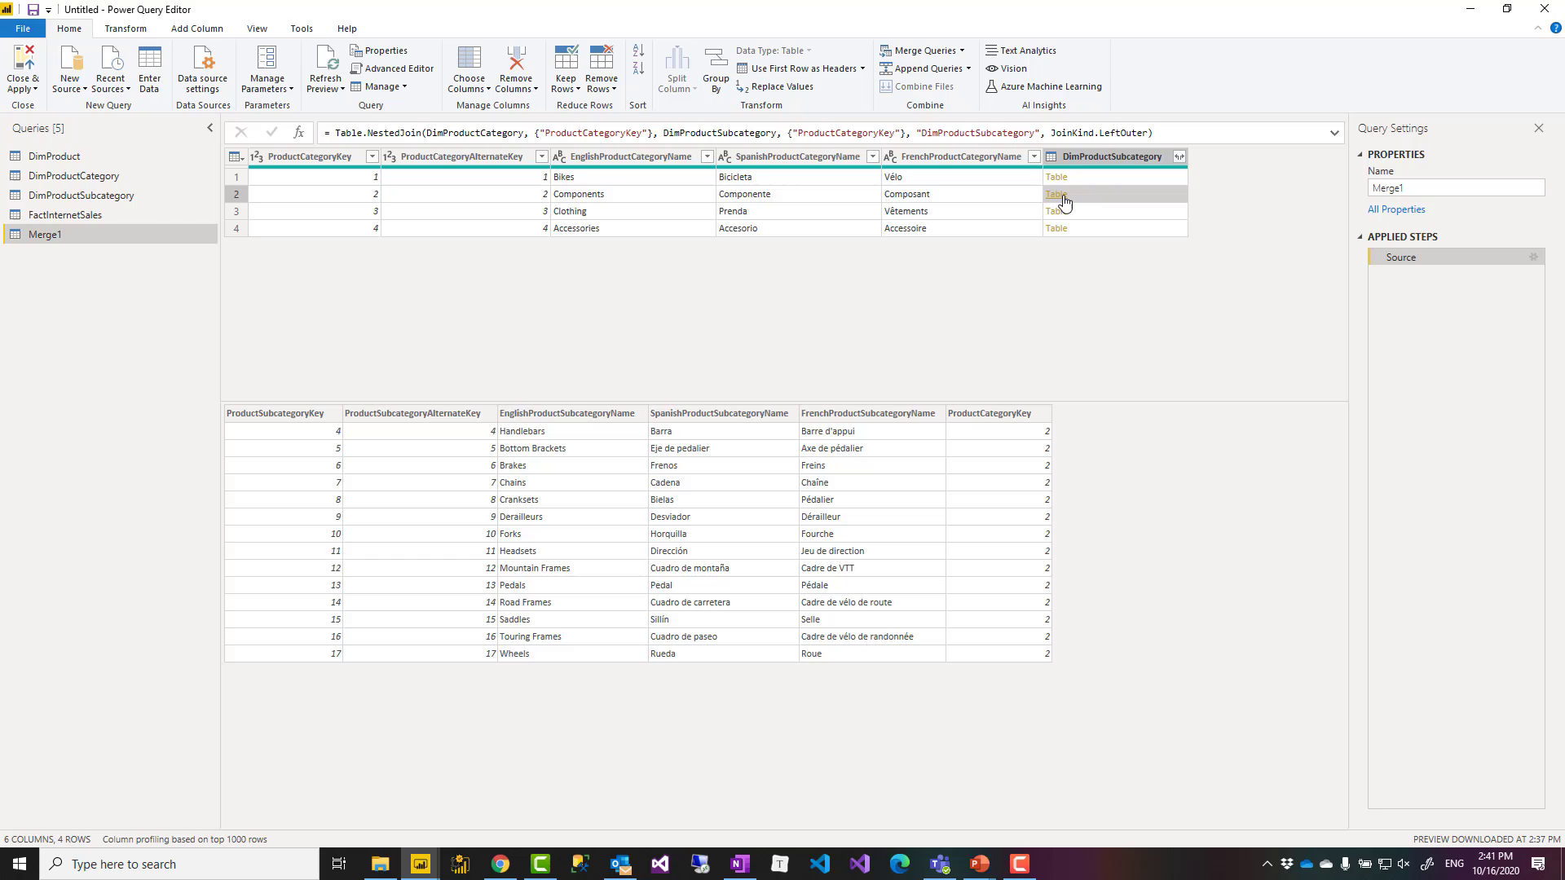
click(1089, 230)
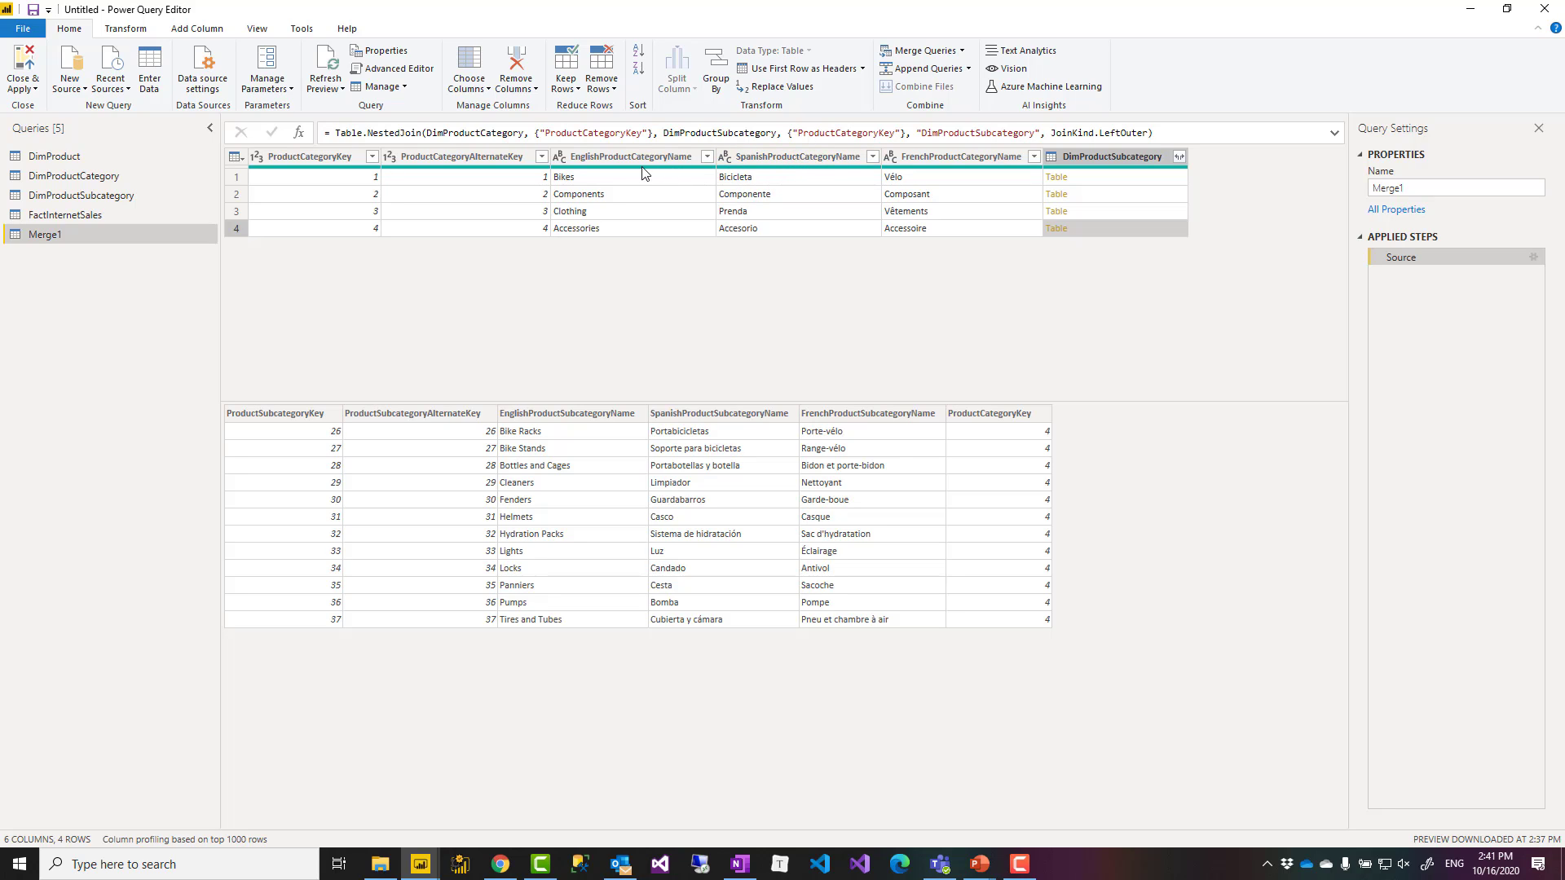
- Delete the Spanish and French category name columns and both category key columns
click(844, 162)
ctrl+click(936, 155)
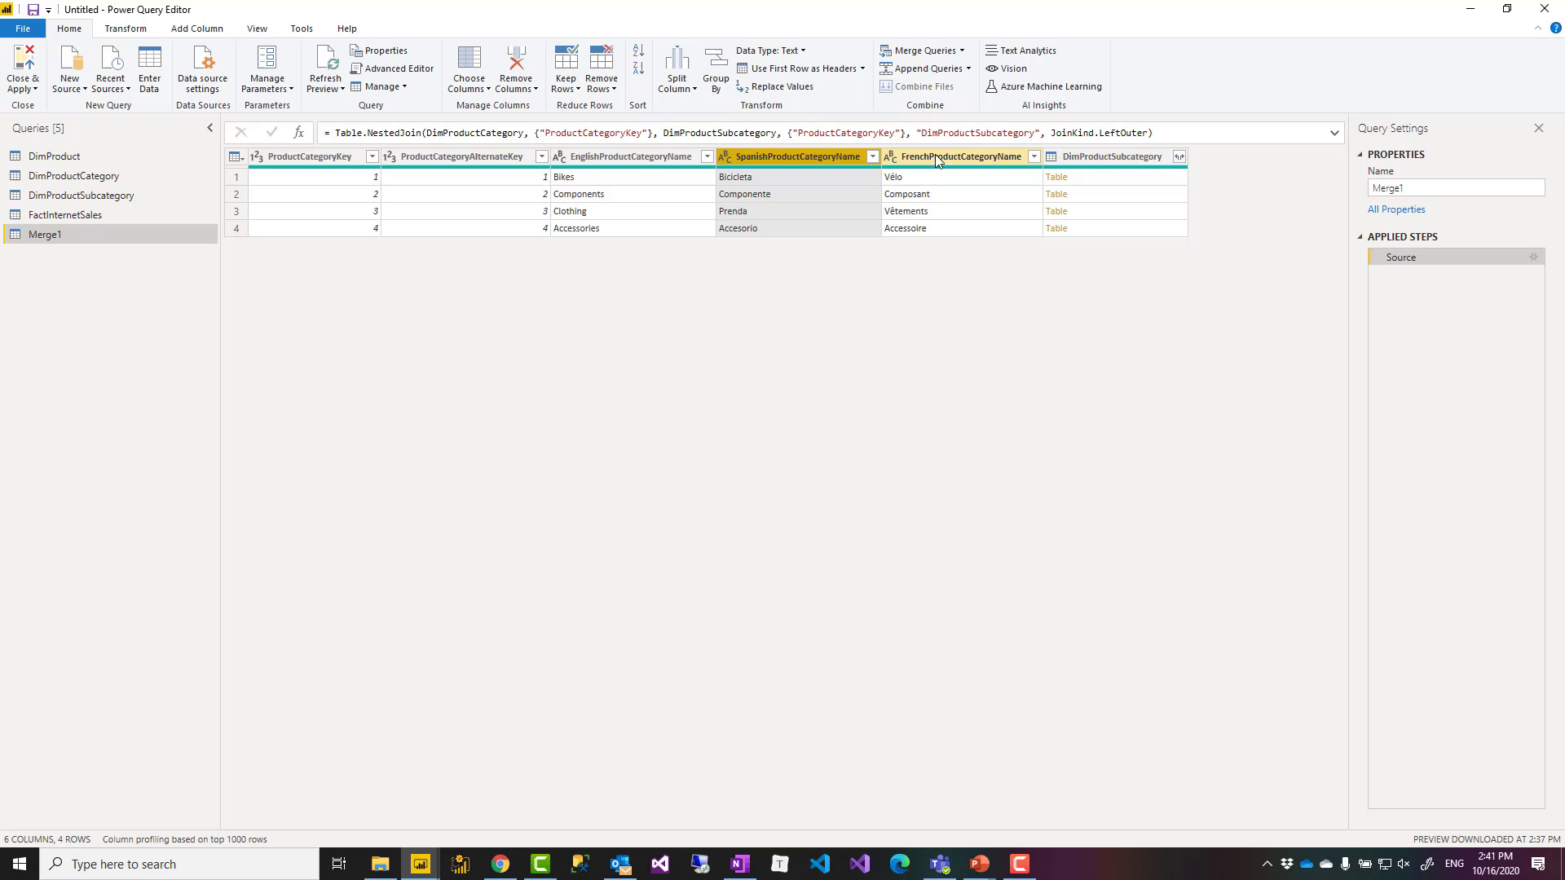
key(Delete)
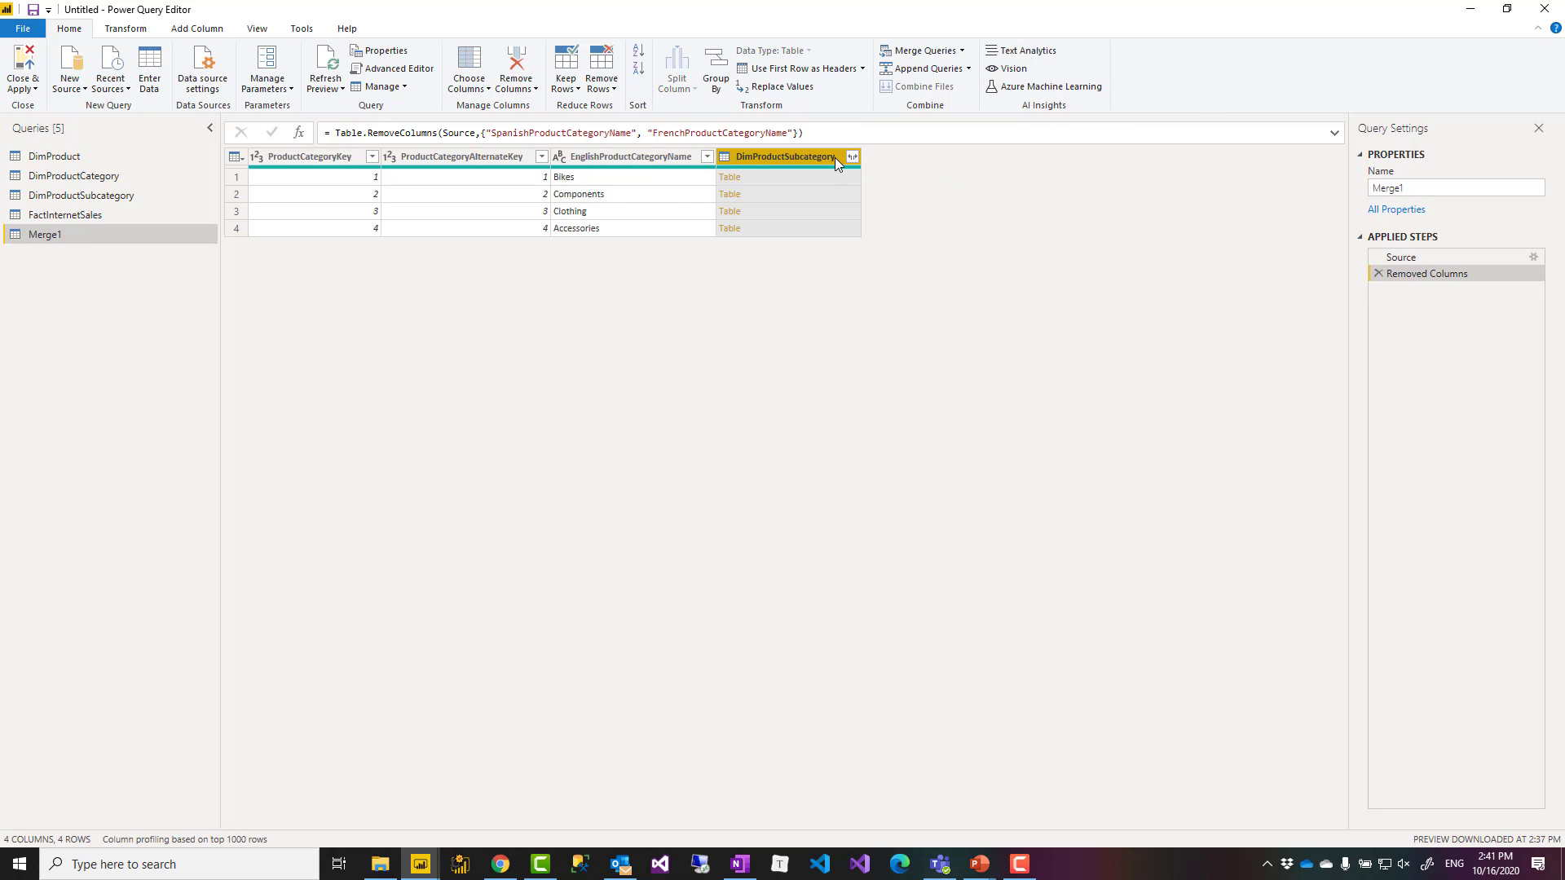
click(432, 155)
ctrl+click(333, 156)
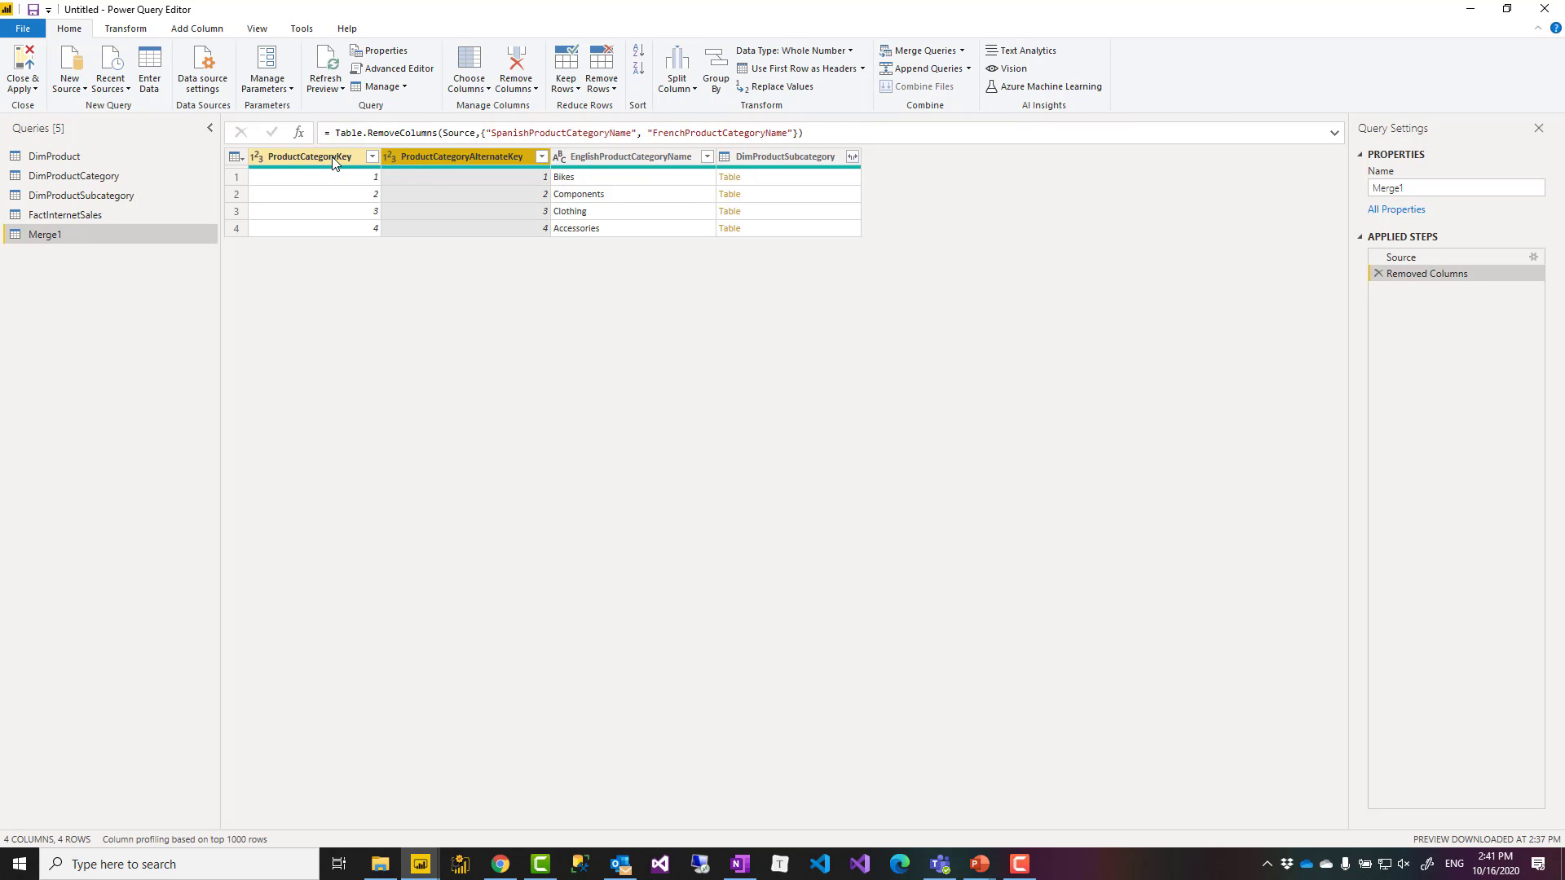
key(Delete)
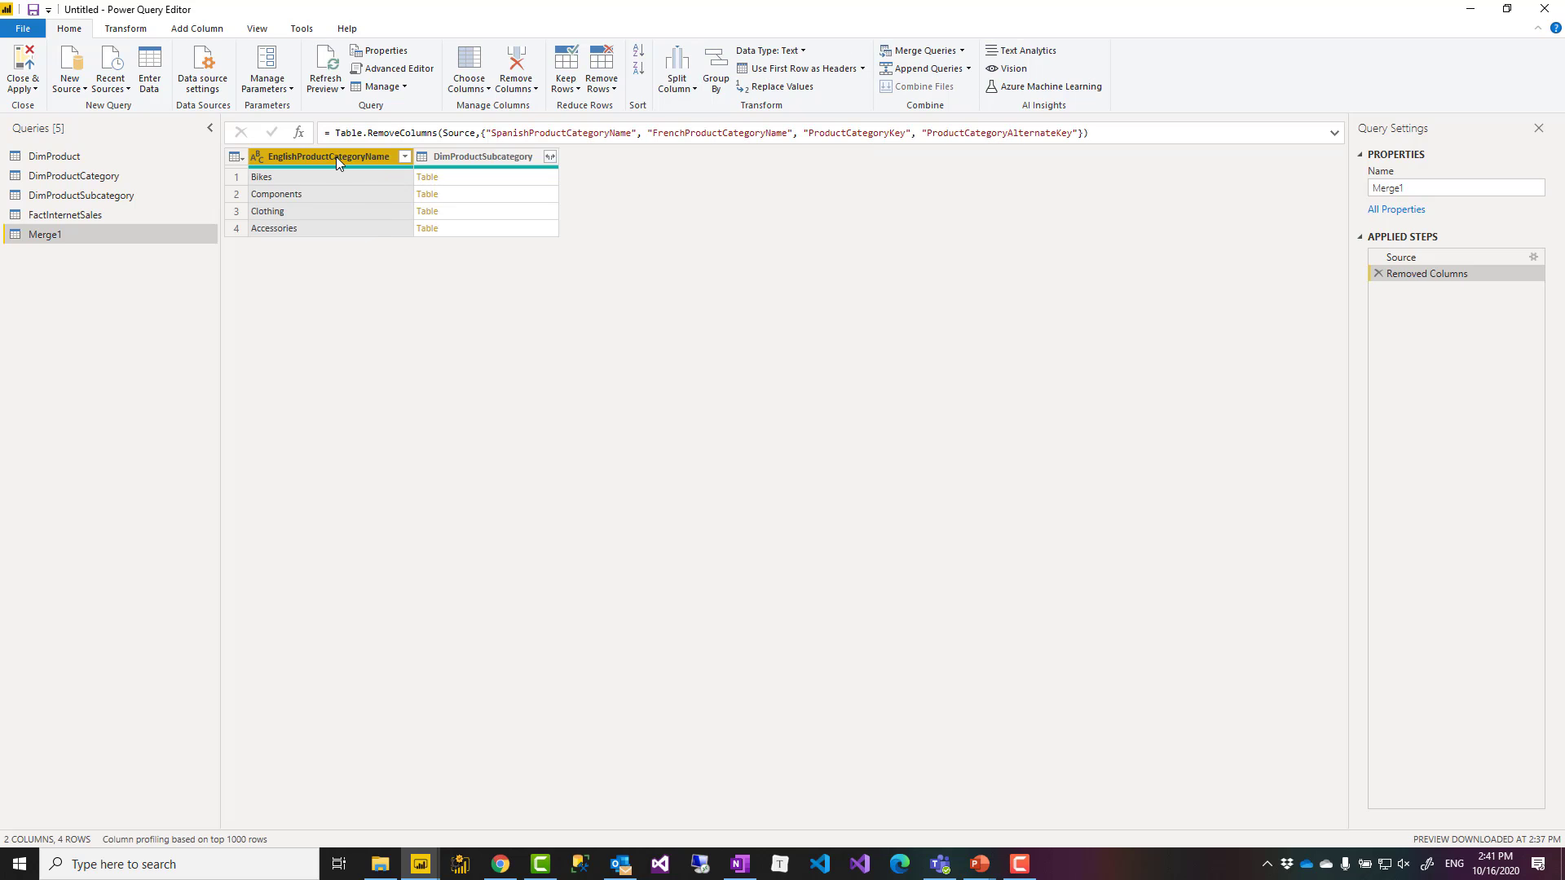
- Expand DimProductSubcategory to only ProductSubcategoryKey and EnglishProductSubcategoryName
click(550, 157)
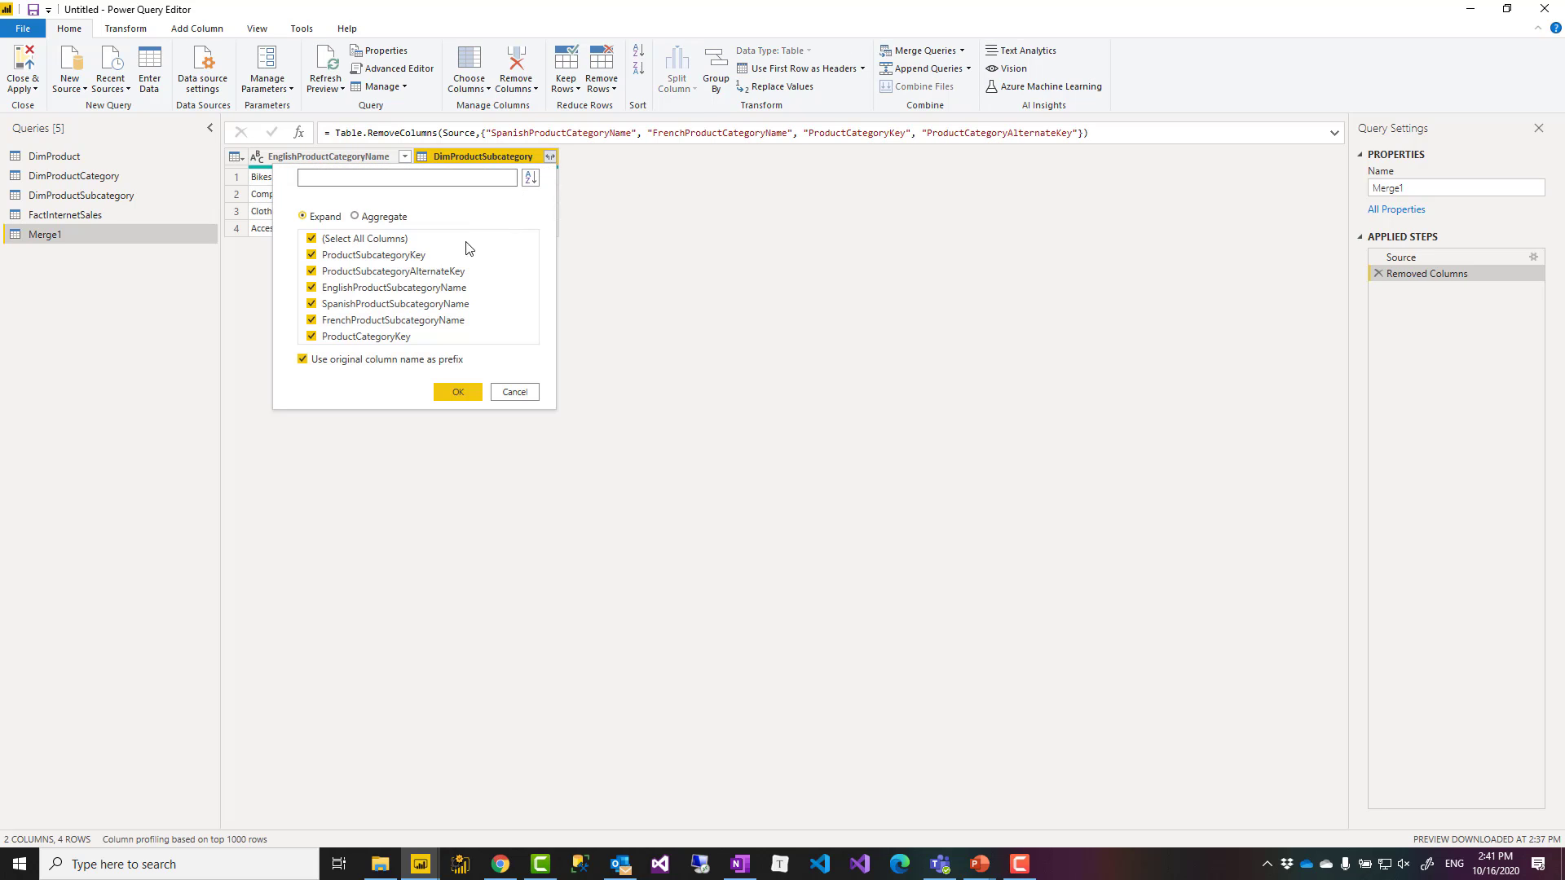
click(304, 360)
click(311, 238)
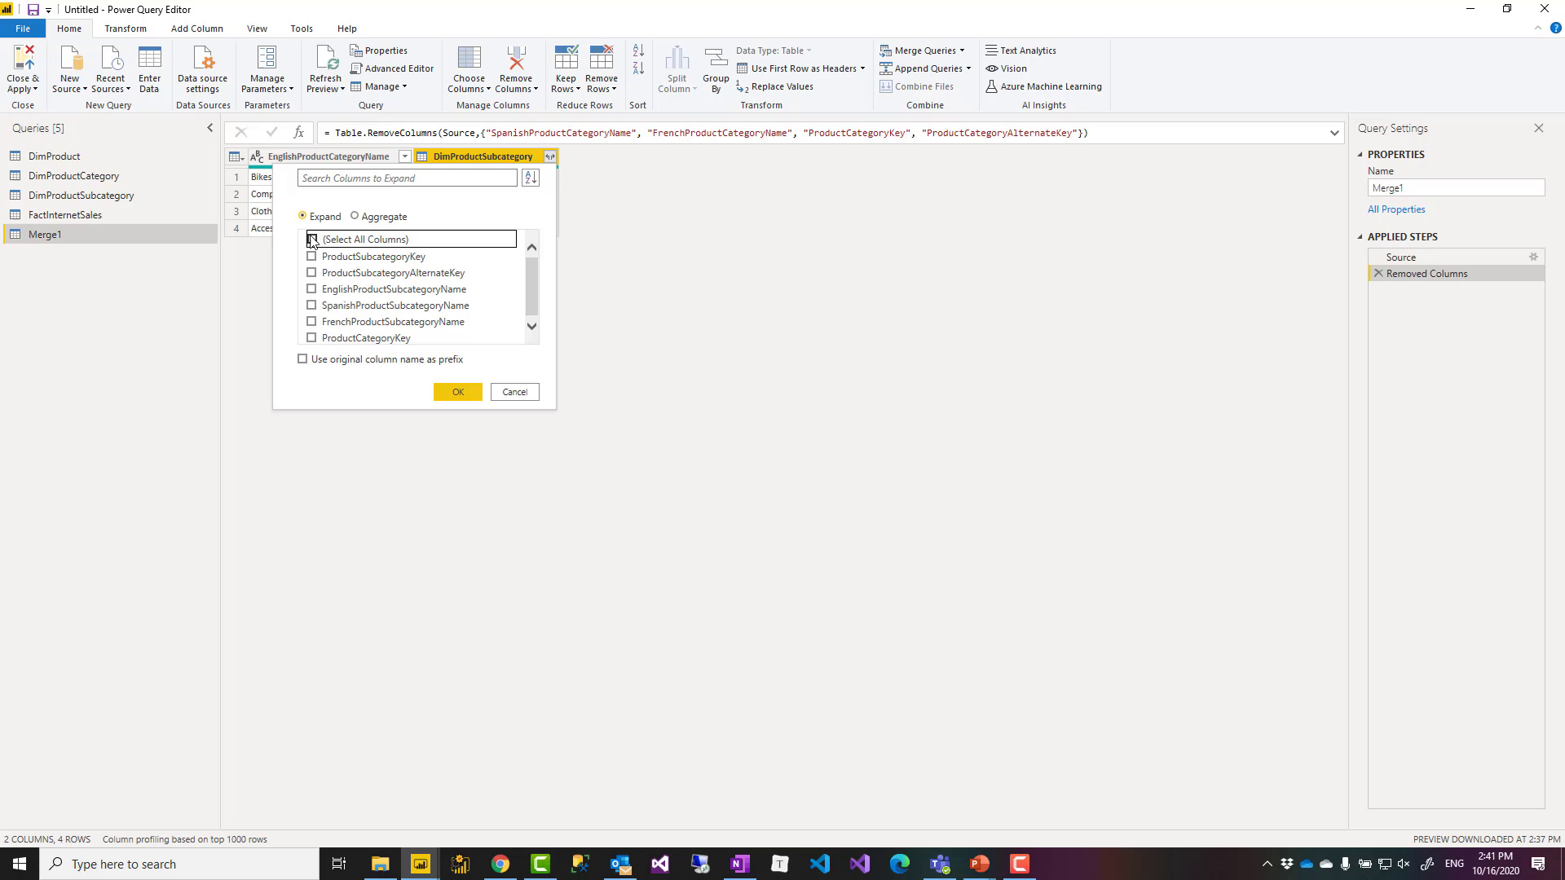
click(311, 289)
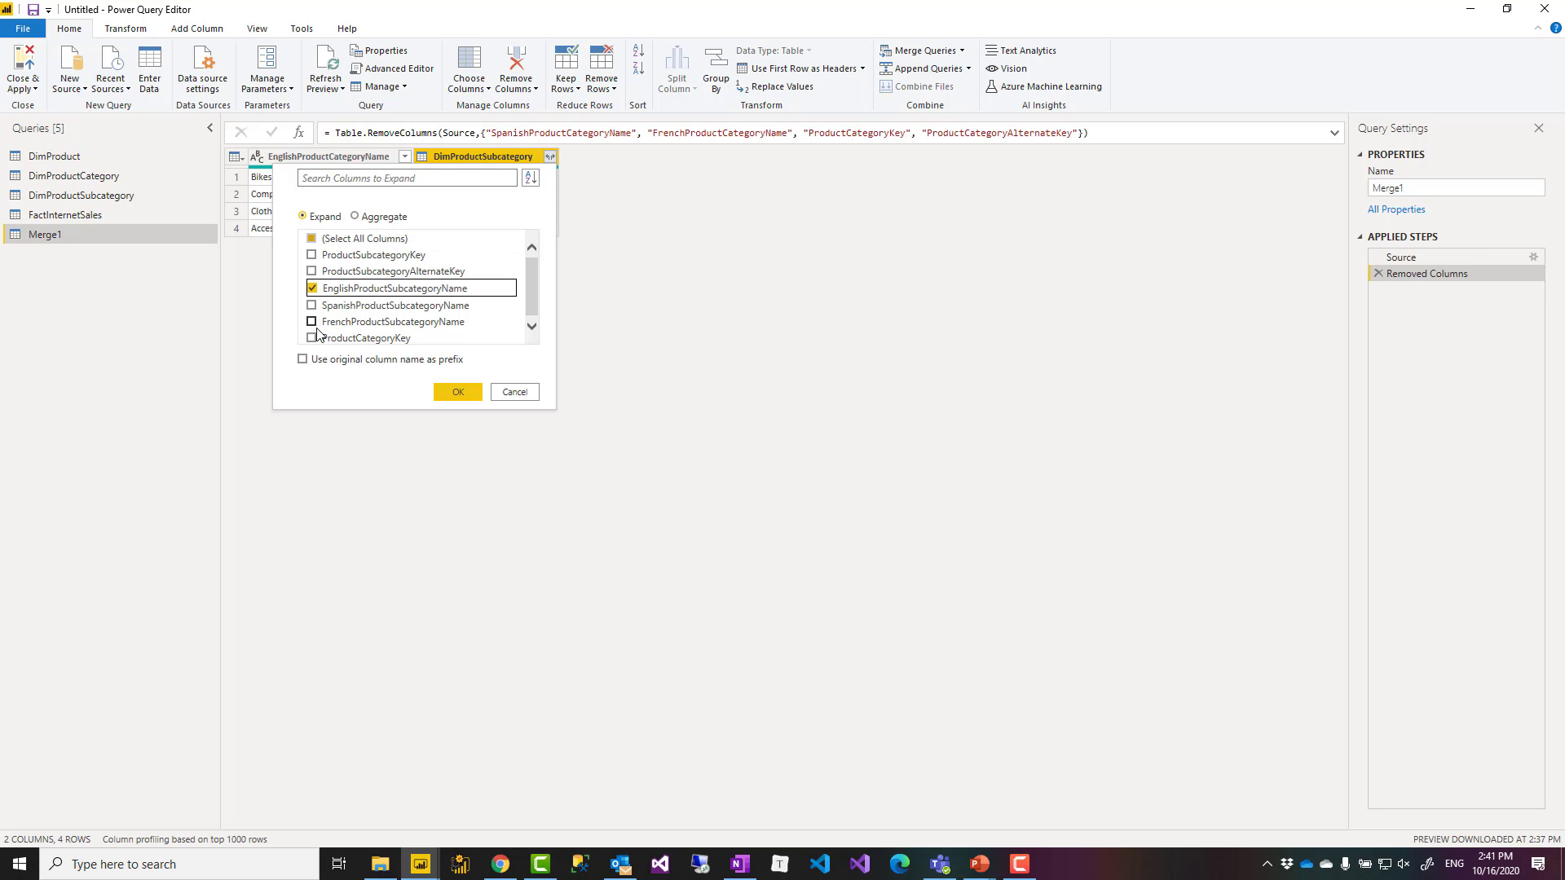
click(312, 255)
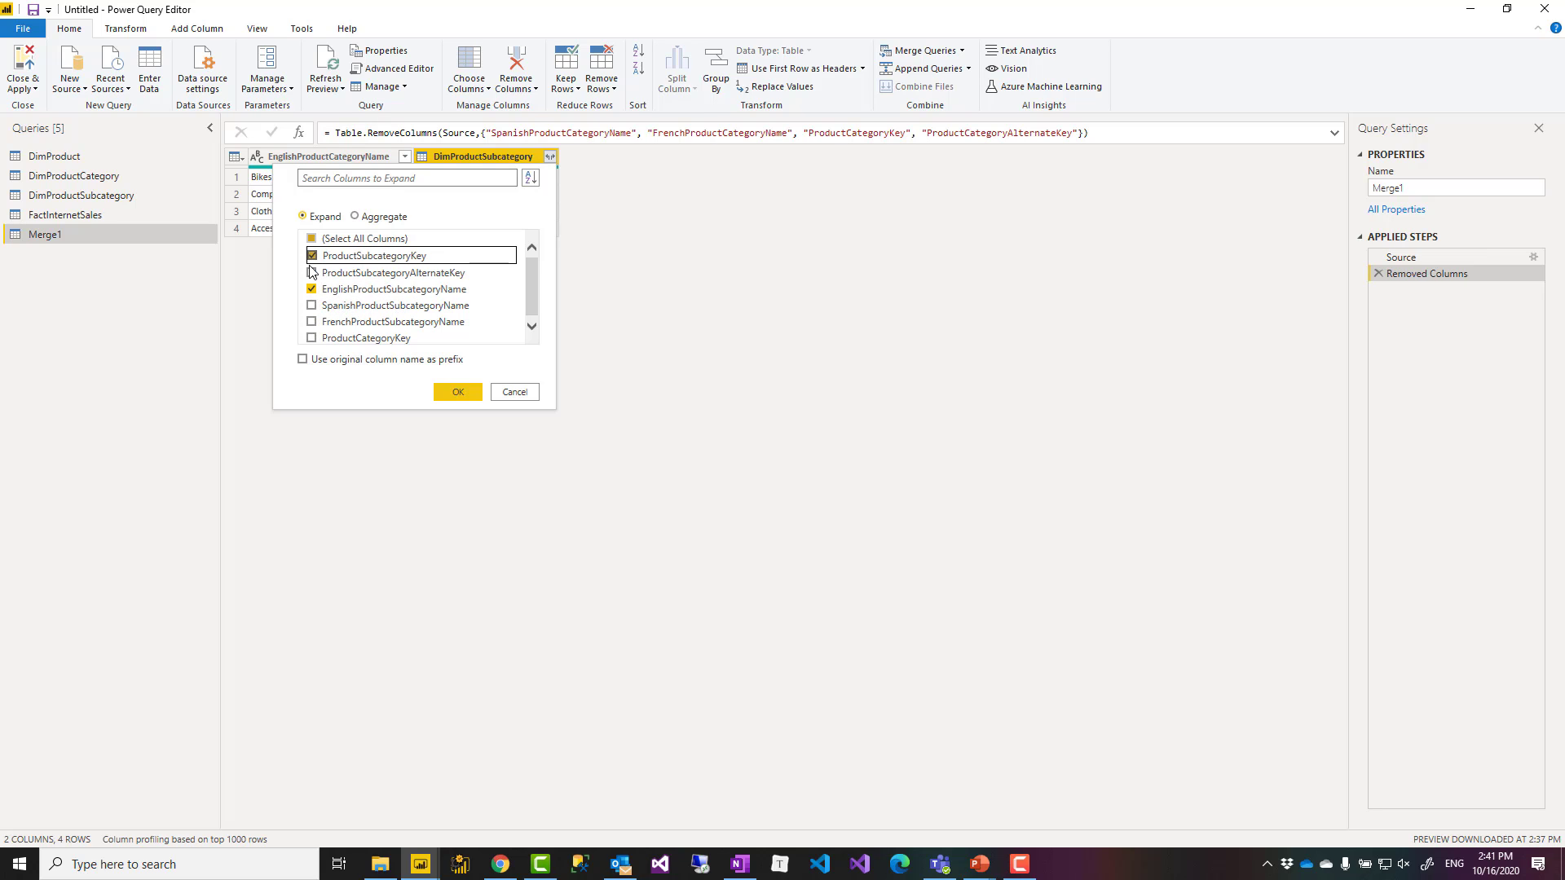
click(458, 392)
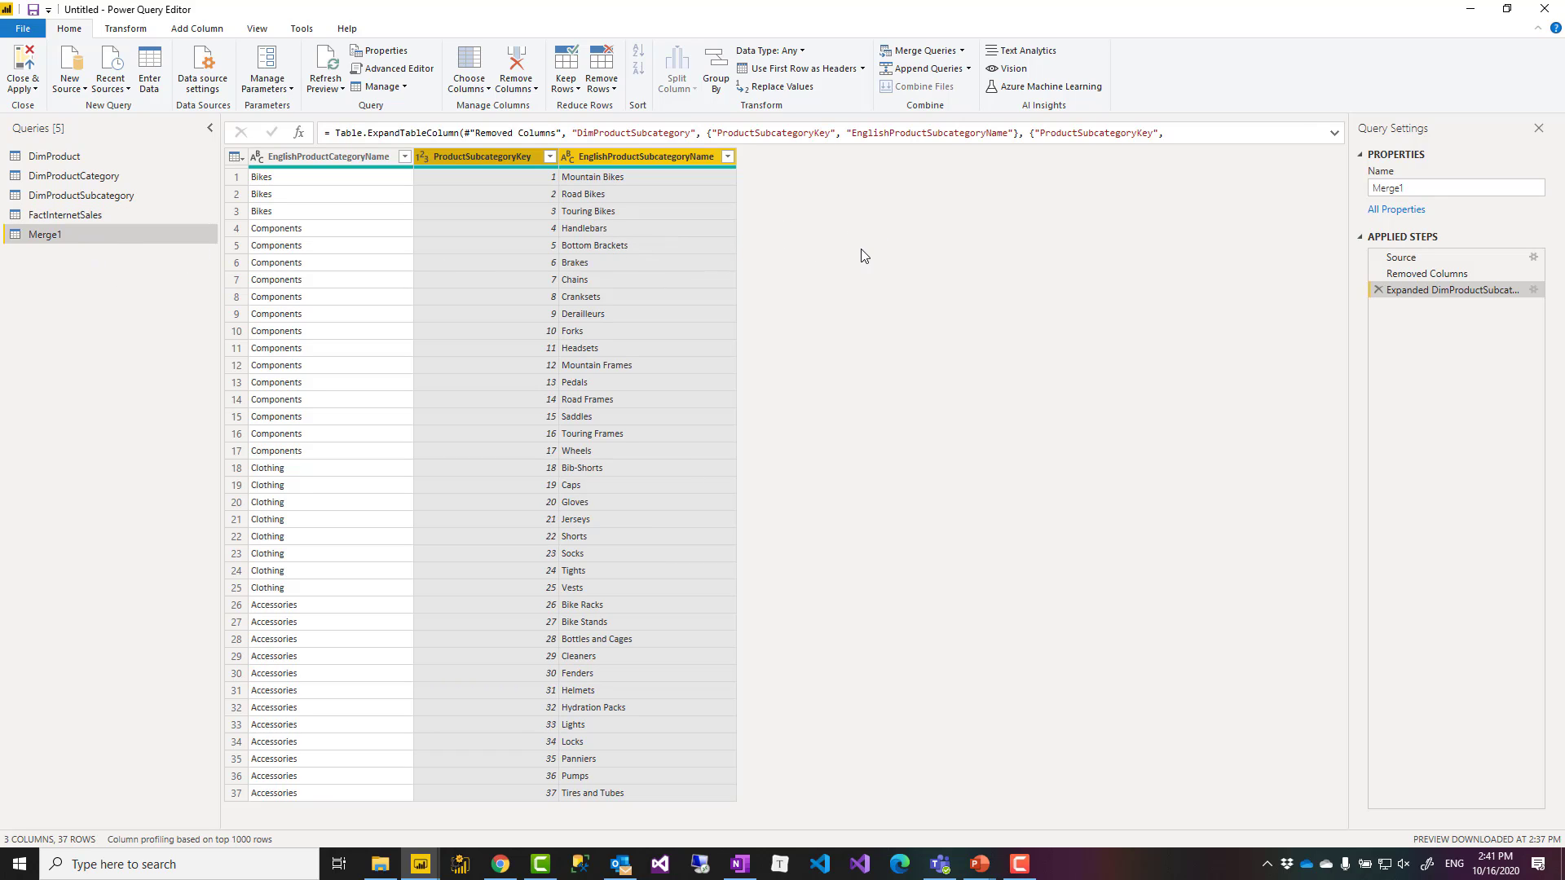
- Left-outer merge Merge1 with DimProduct, matching ProductSubcategoryKey in both tables
click(928, 55)
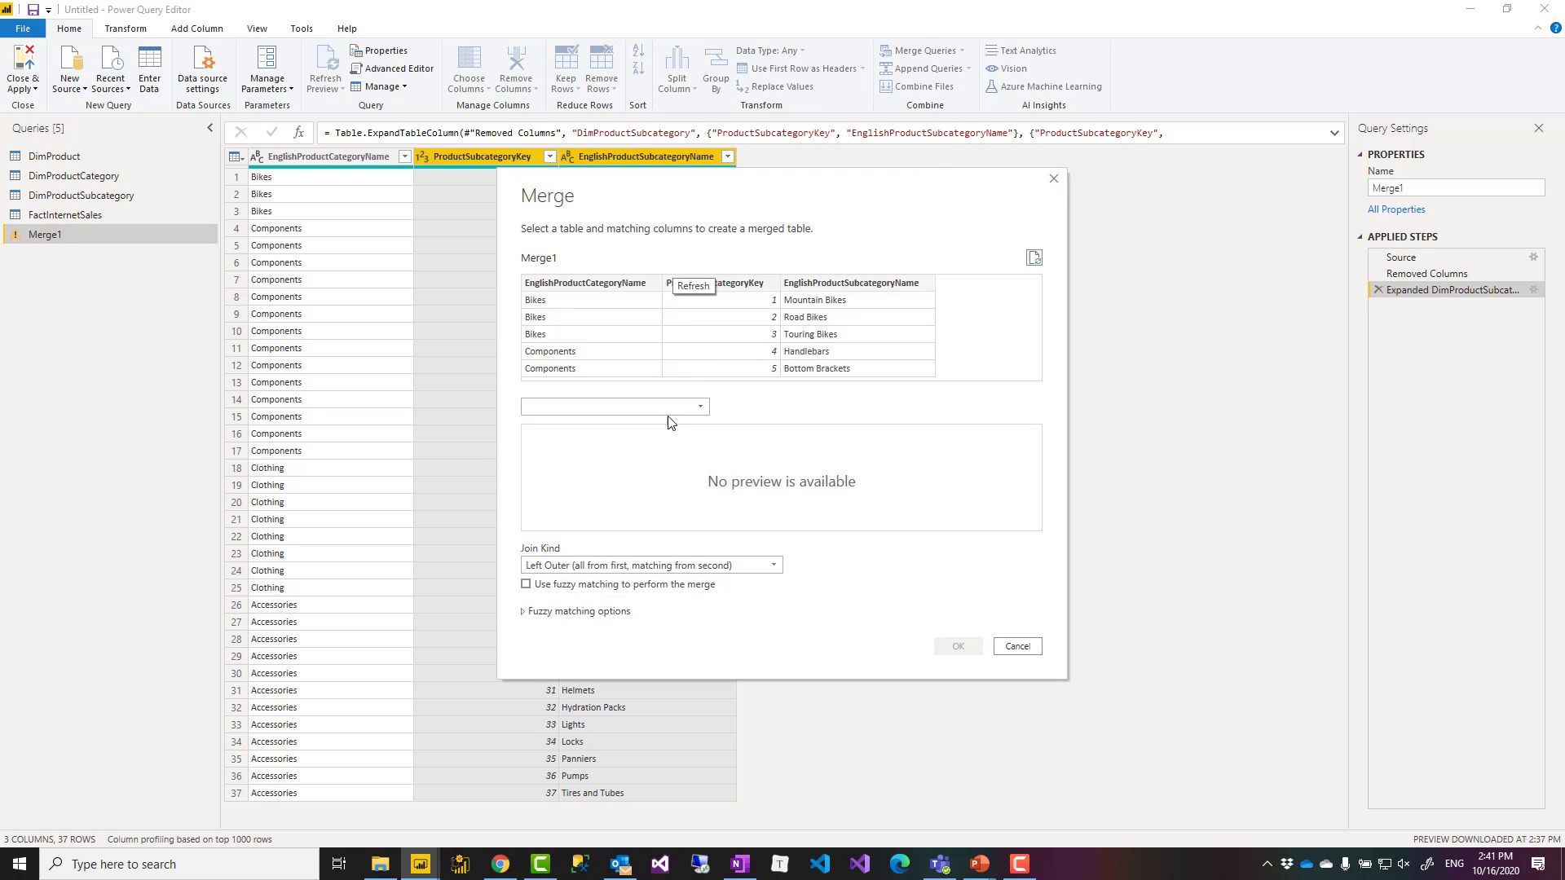
click(650, 407)
click(589, 426)
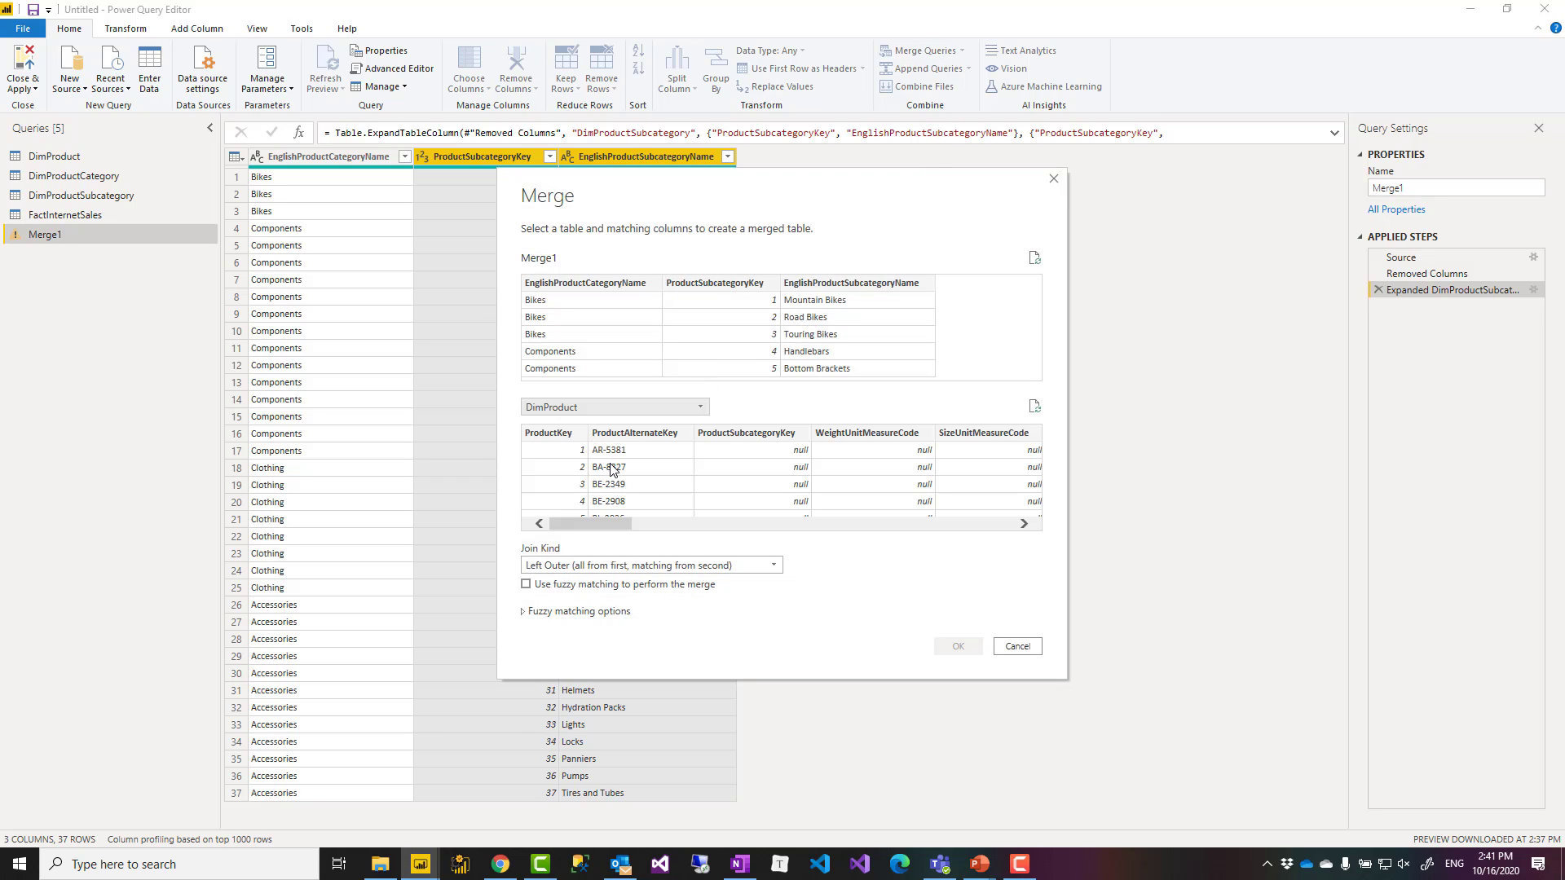
click(743, 433)
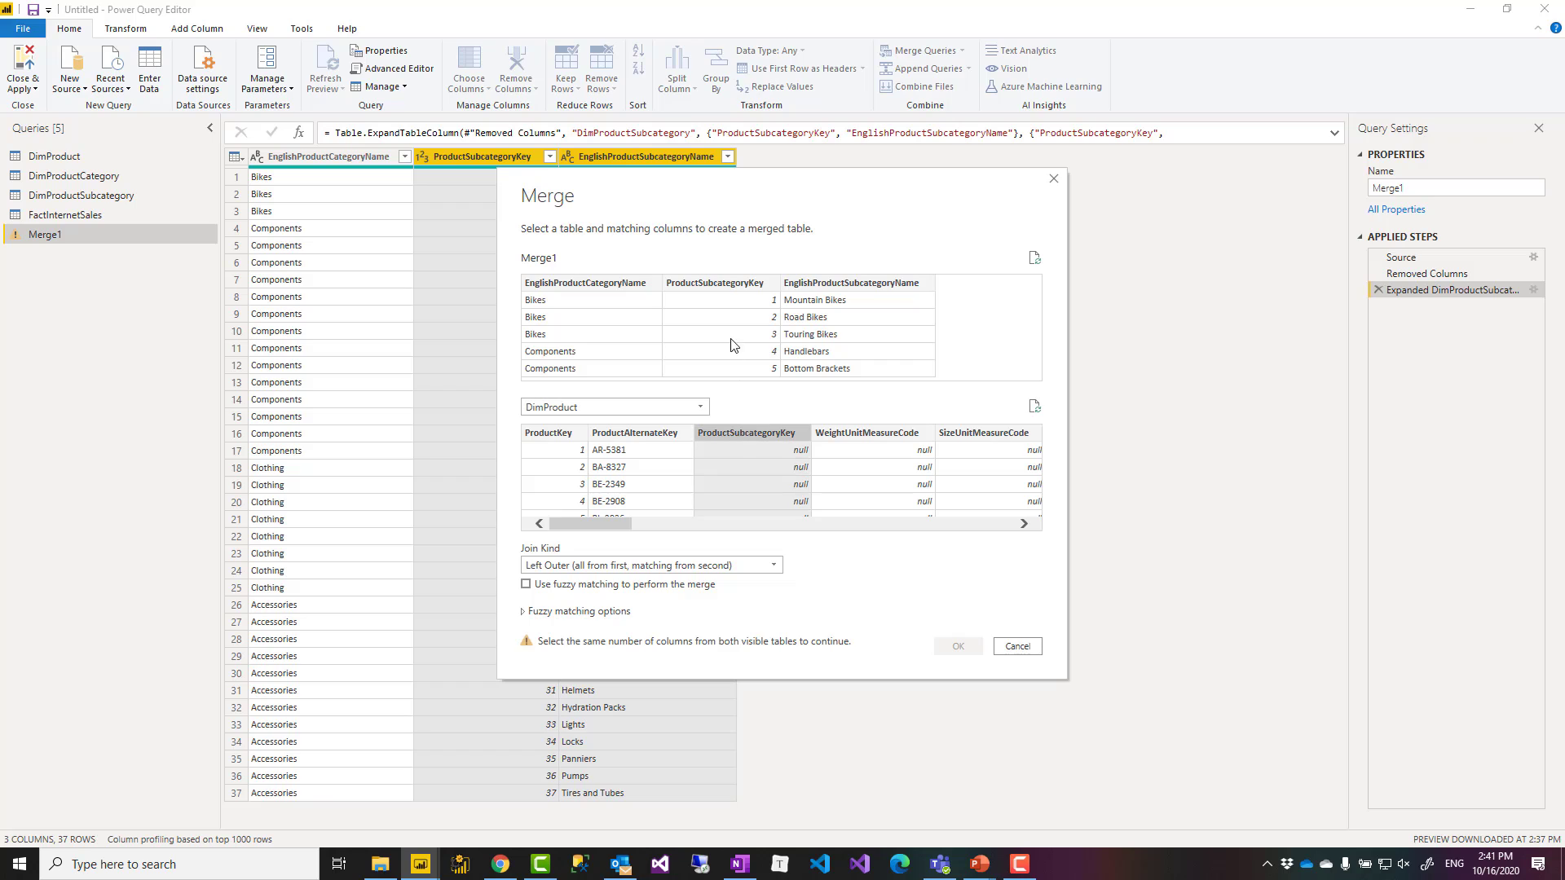
click(729, 283)
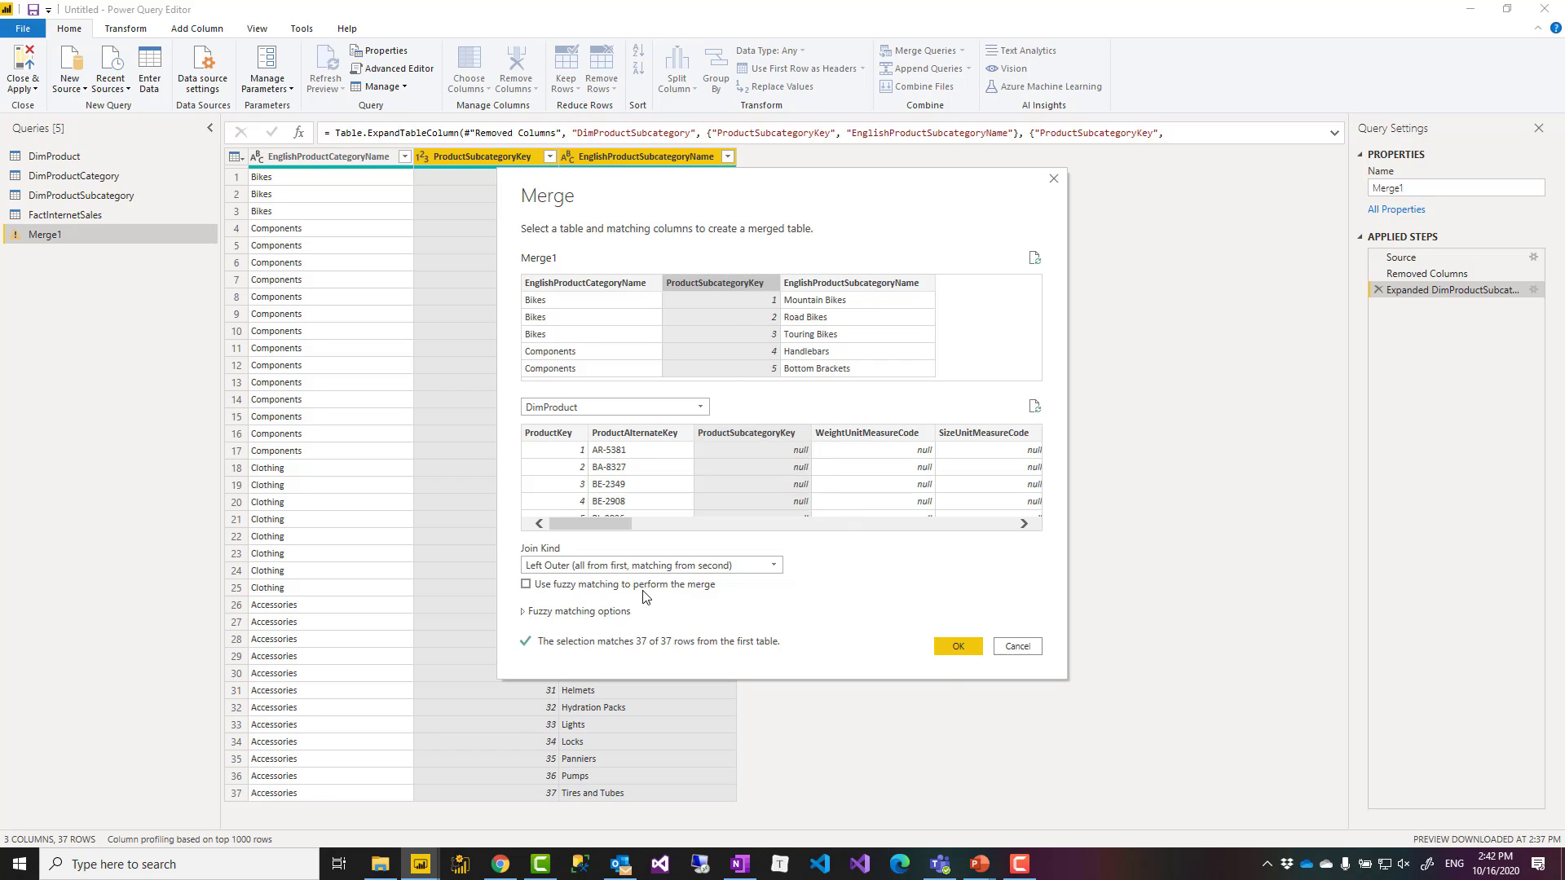
click(957, 646)
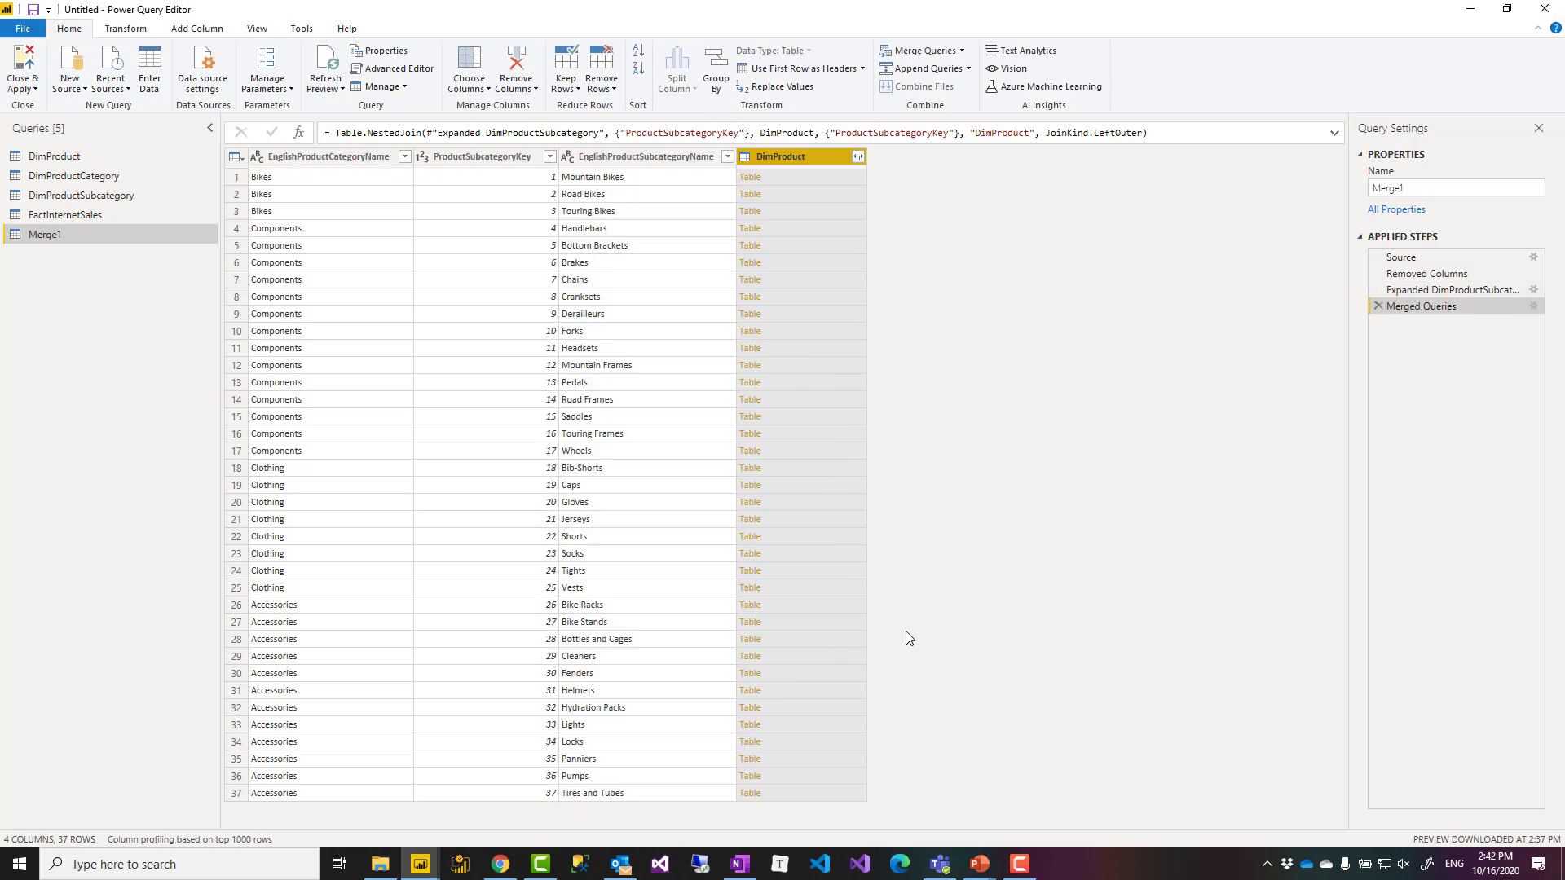
- Preview the first row's nested products, then delete the ProductSubcategoryKey column
click(815, 178)
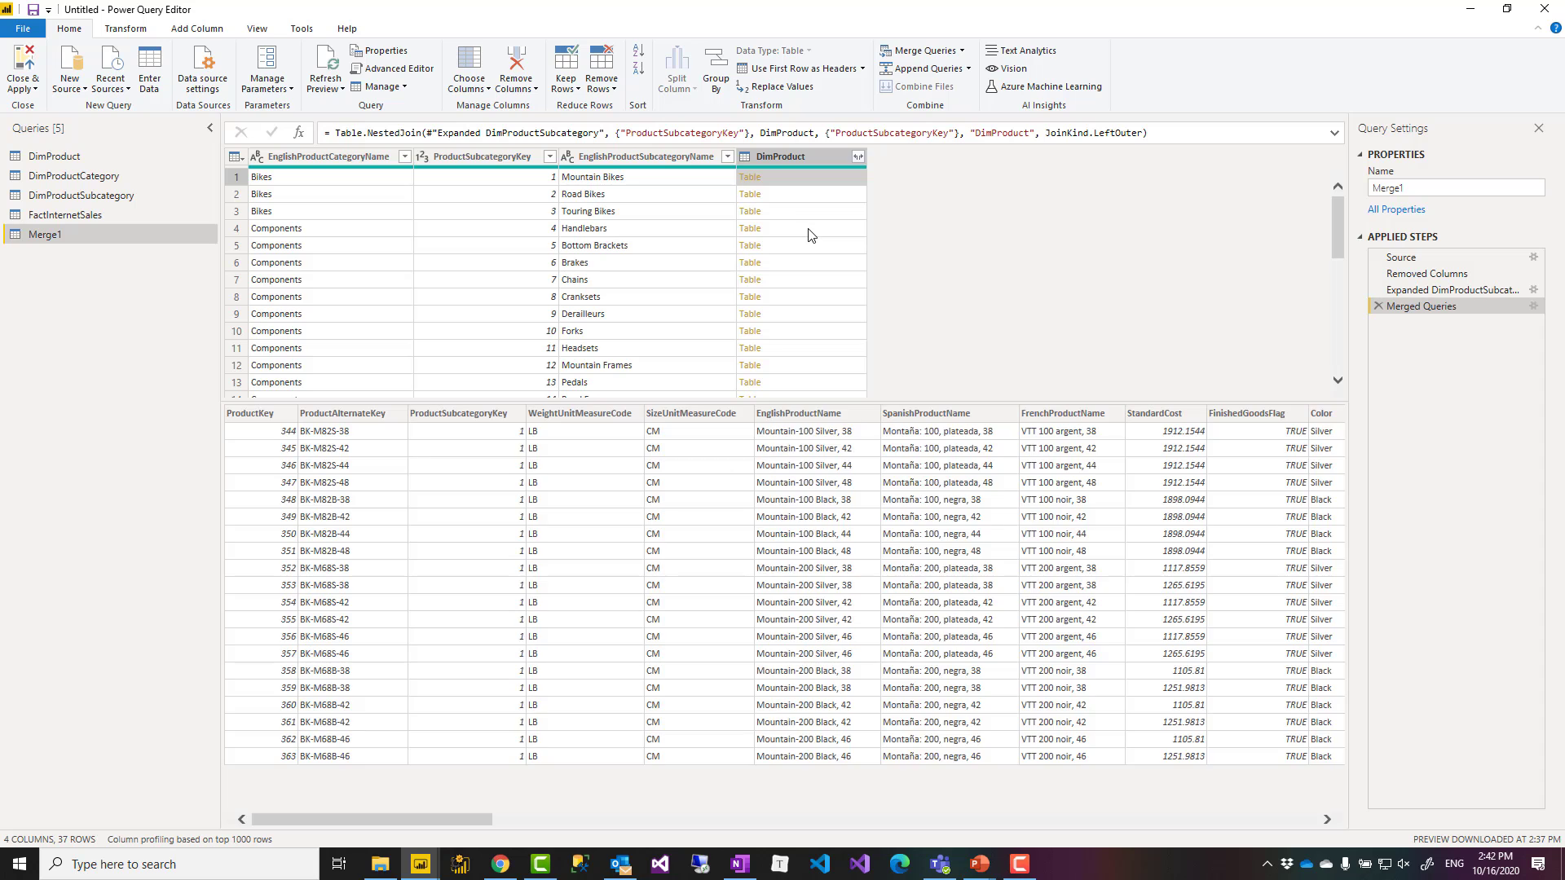
click(492, 155)
key(Delete)
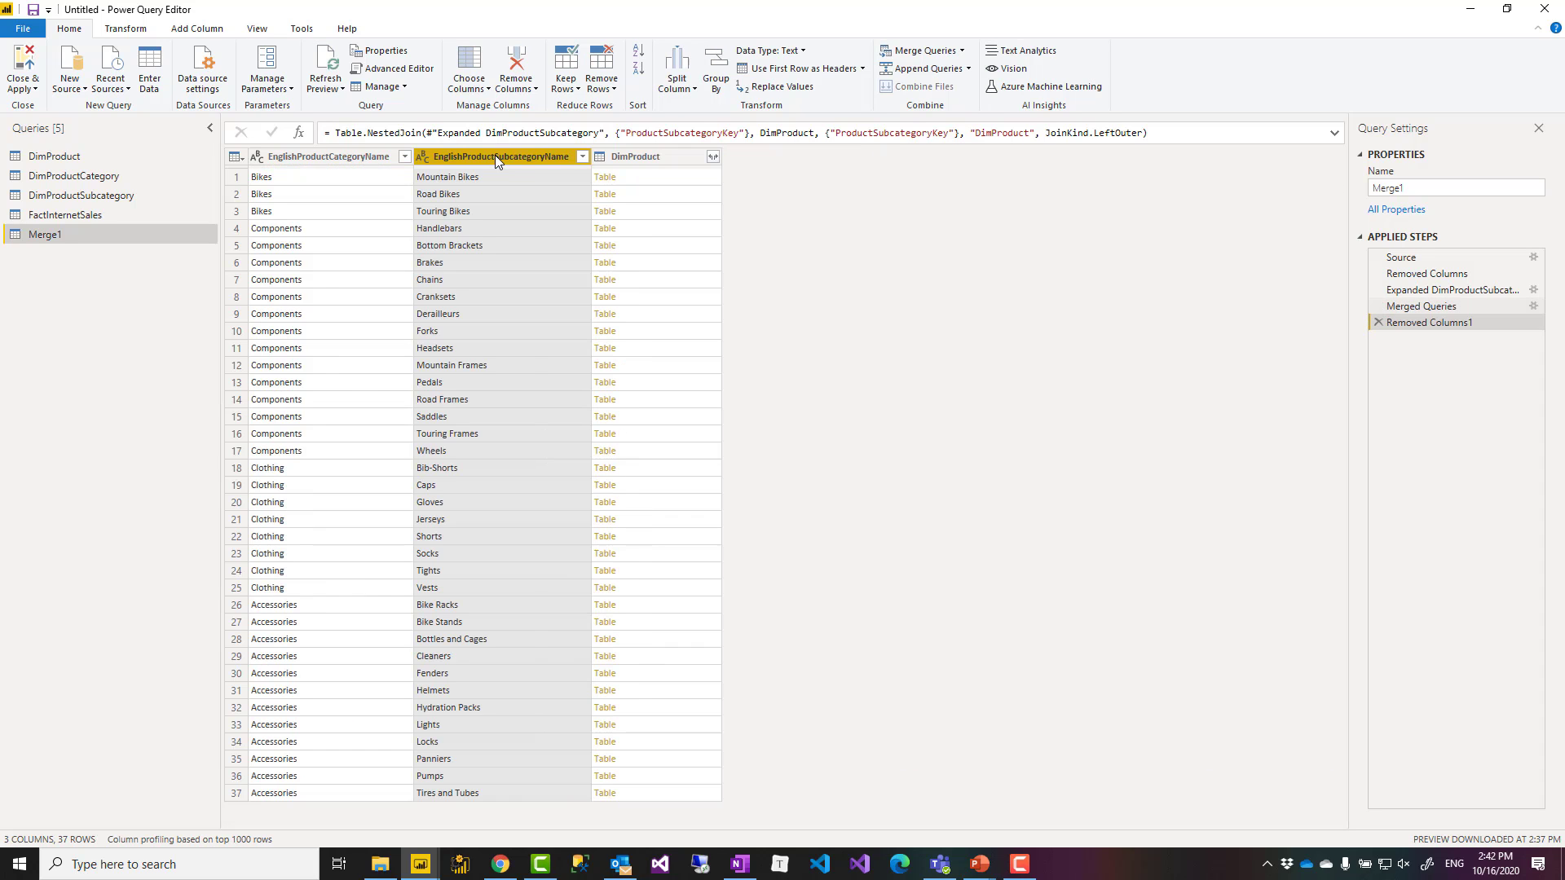
- Expand DimProduct to only EnglishProductName, giving 397 rows
click(713, 156)
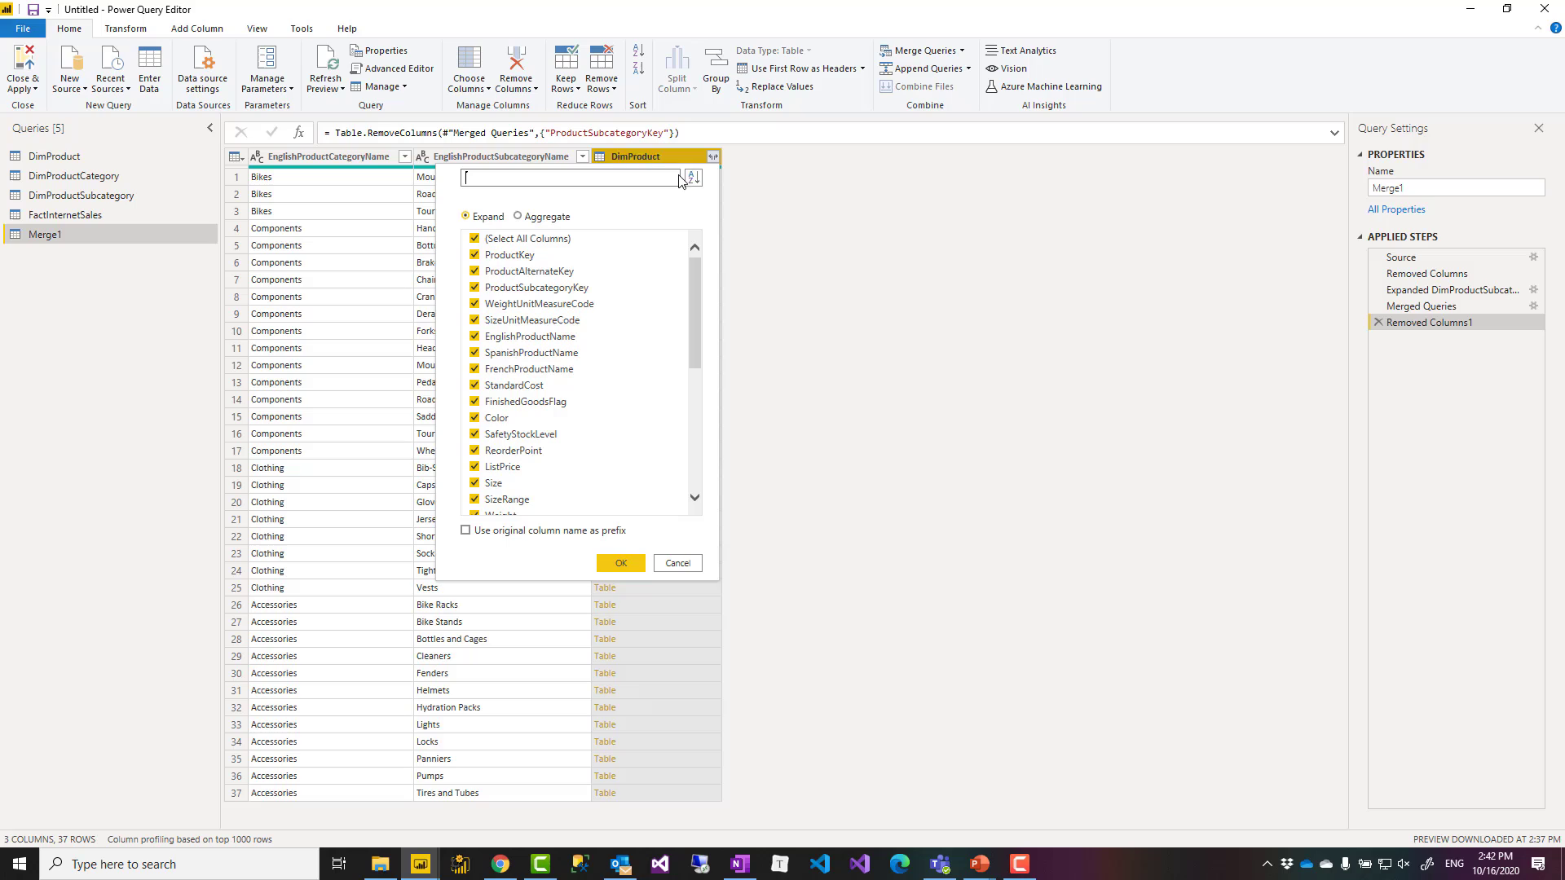
click(475, 240)
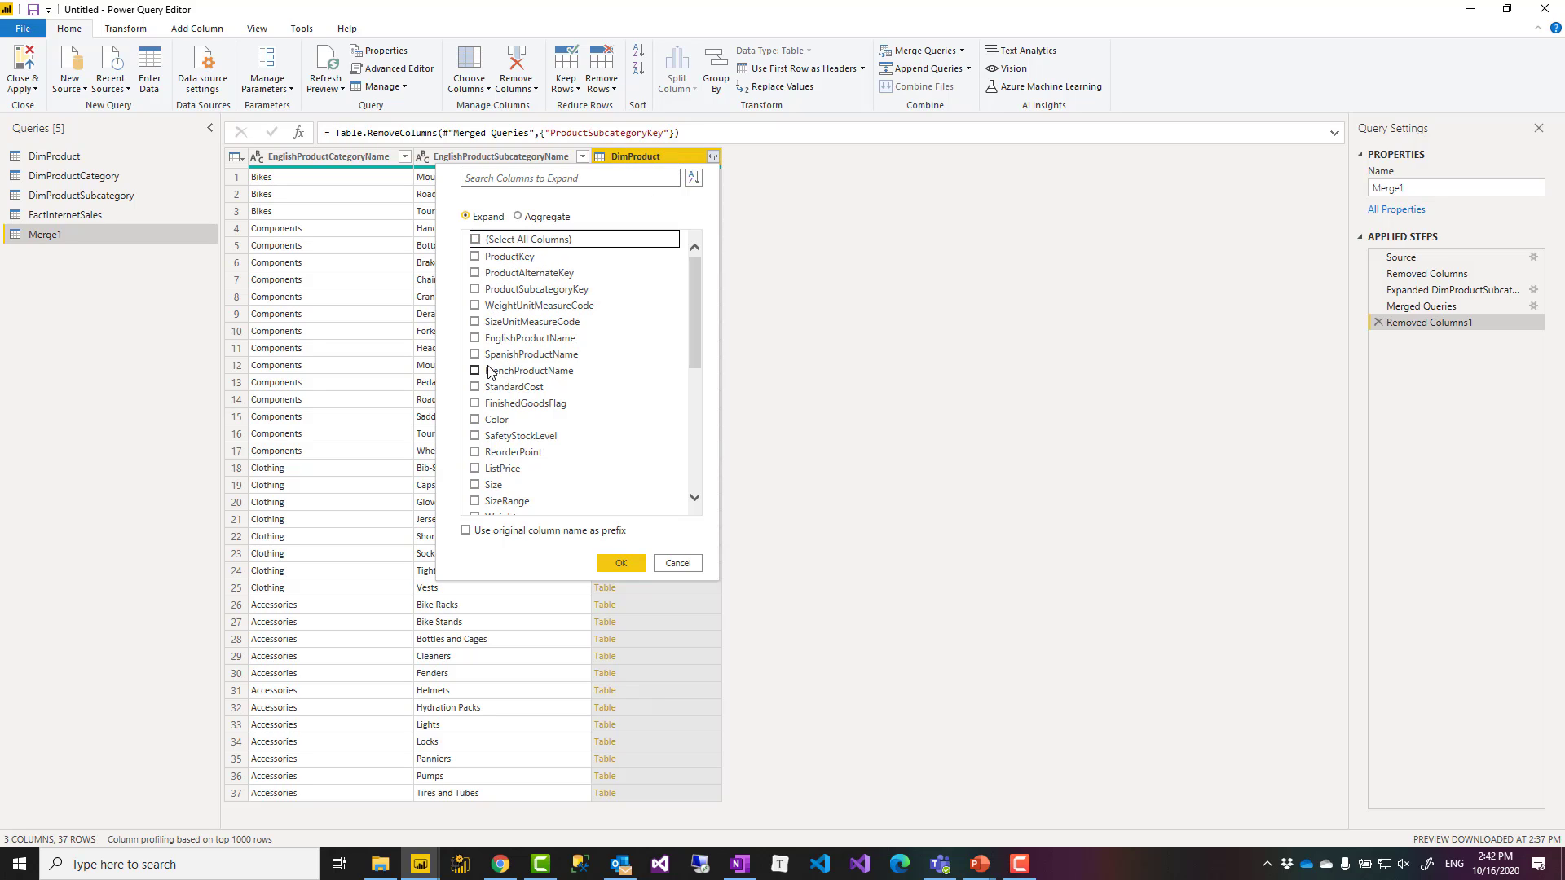
click(475, 337)
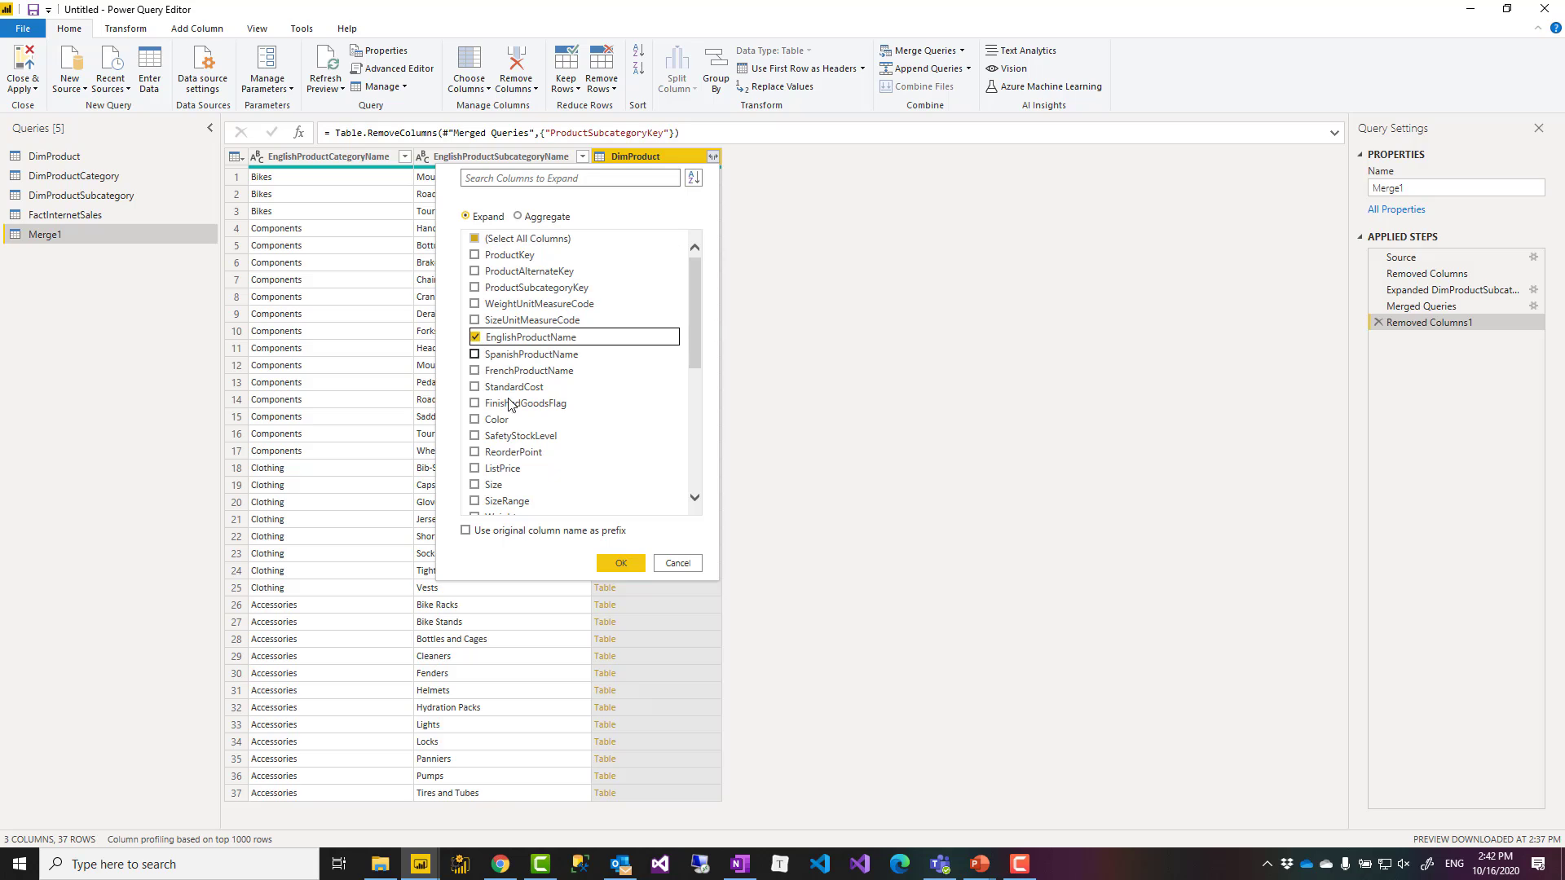
click(625, 568)
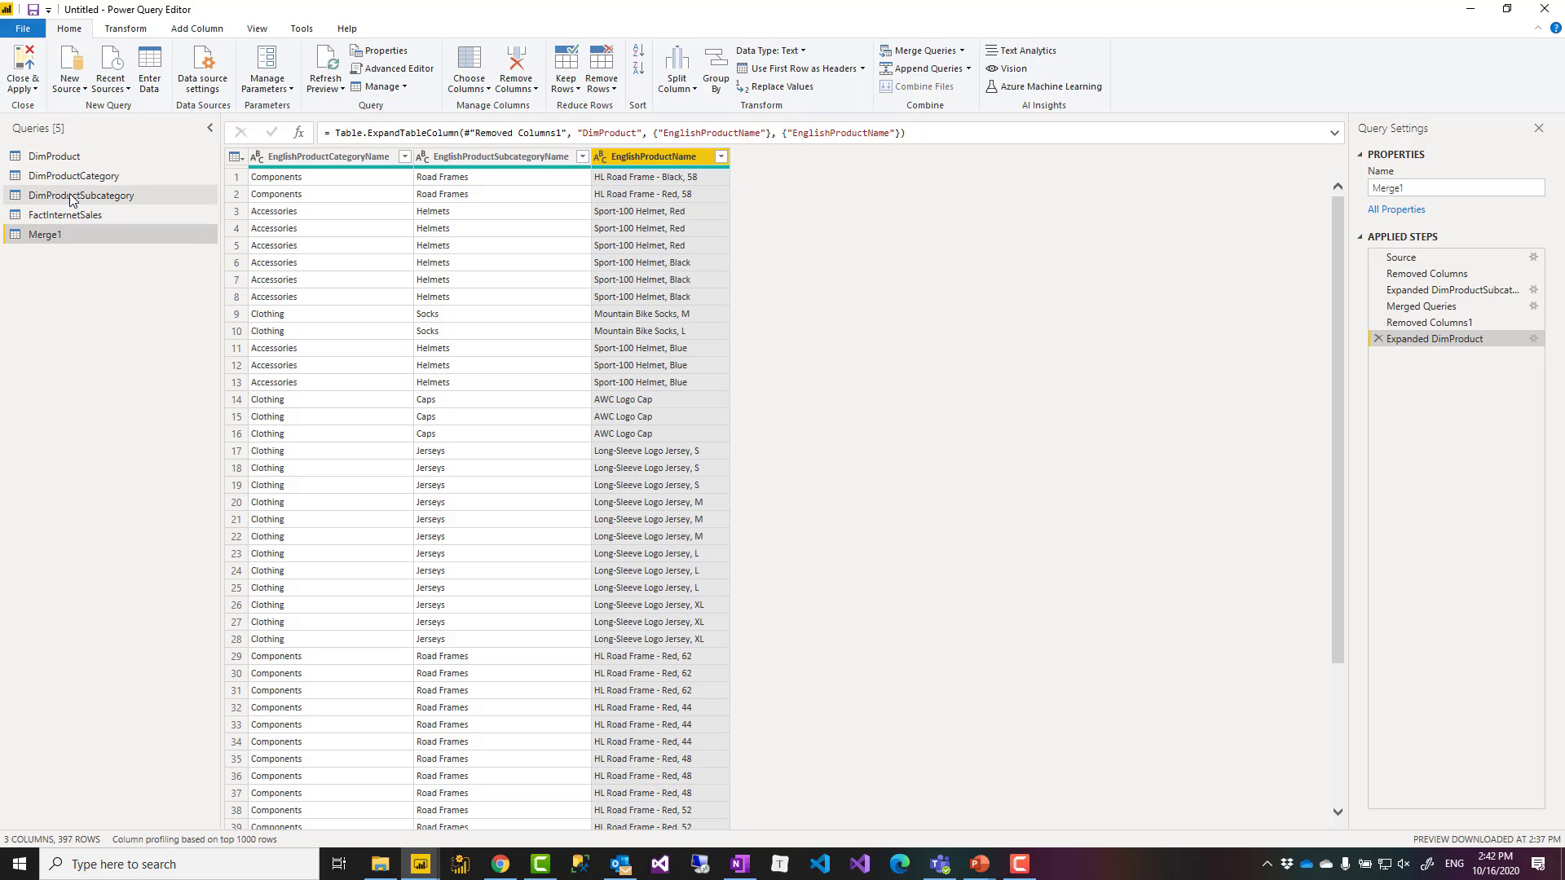
- Rename Merge1 to 'Product' in the Queries pane and check its 397 rows
double_click(46, 233)
text(D)
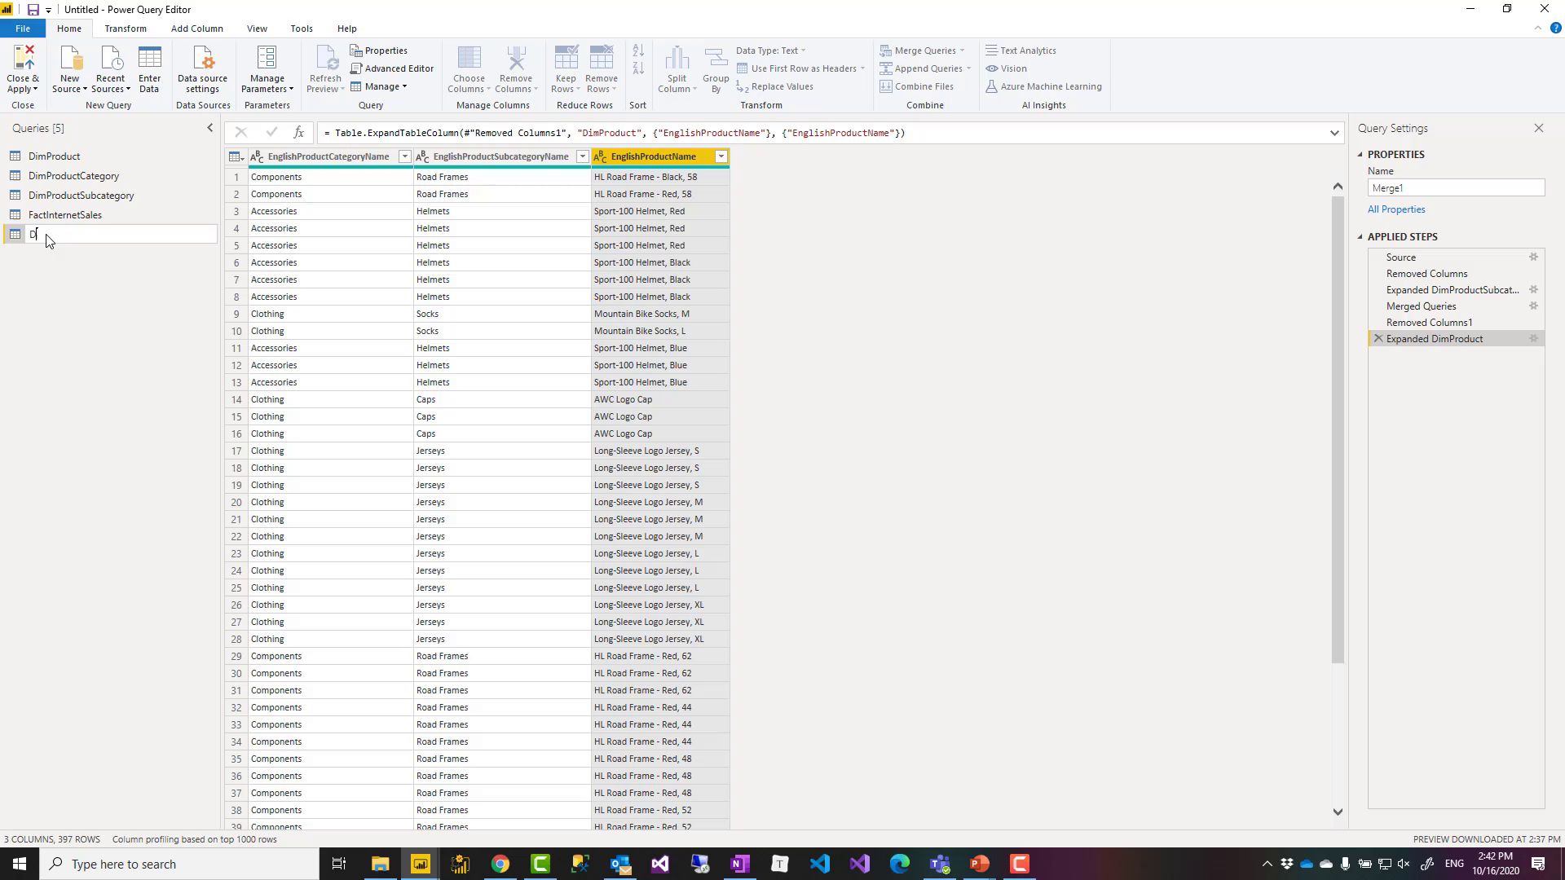
text(roduct)
key(Return)
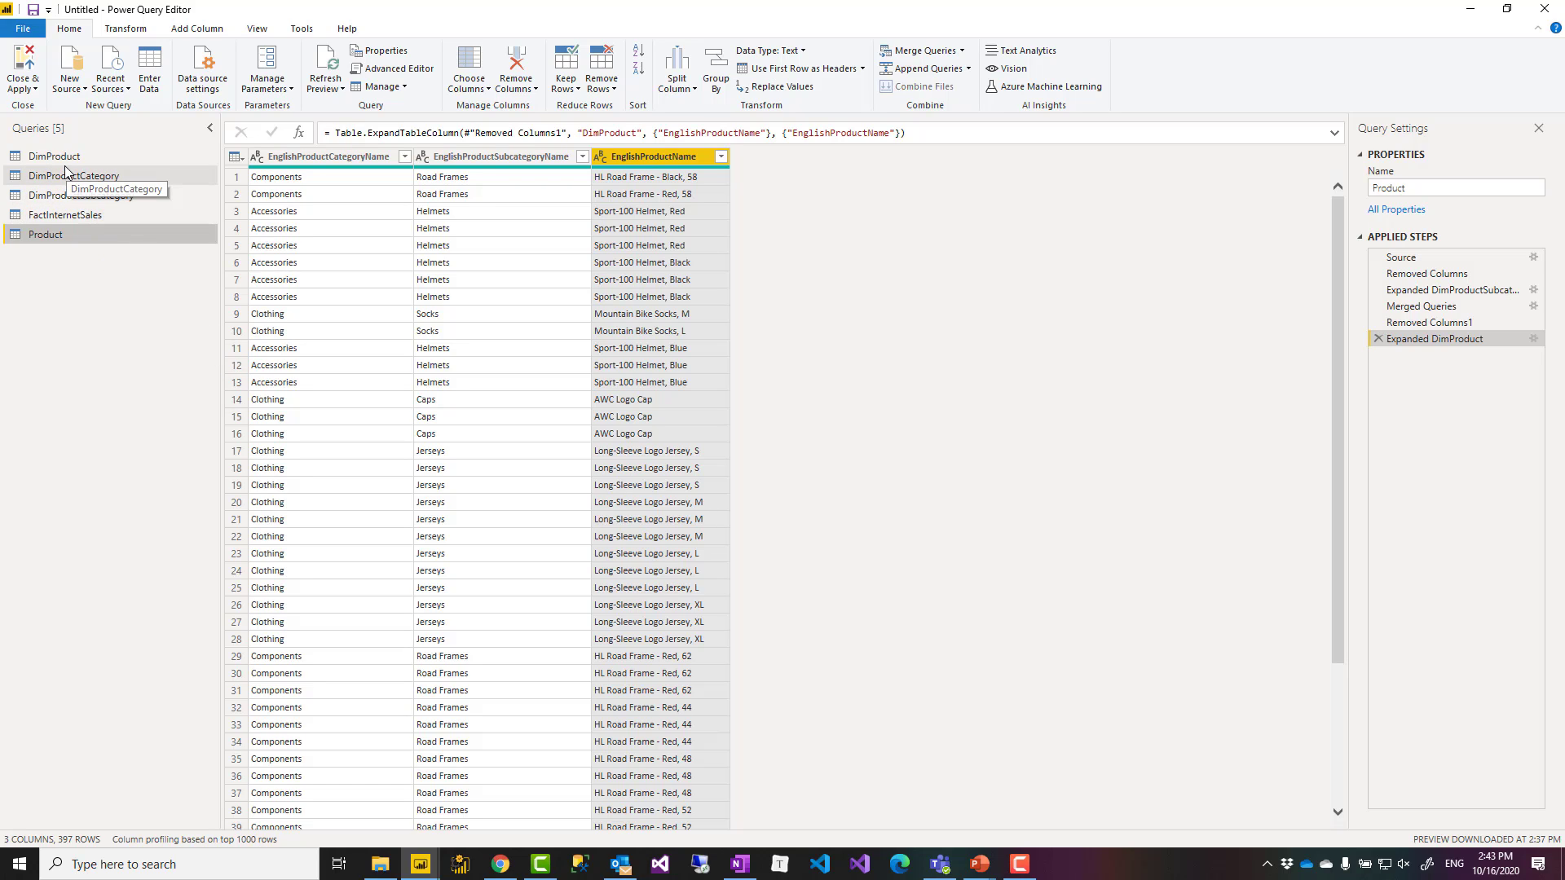
scroll(482, 573, down, 4)
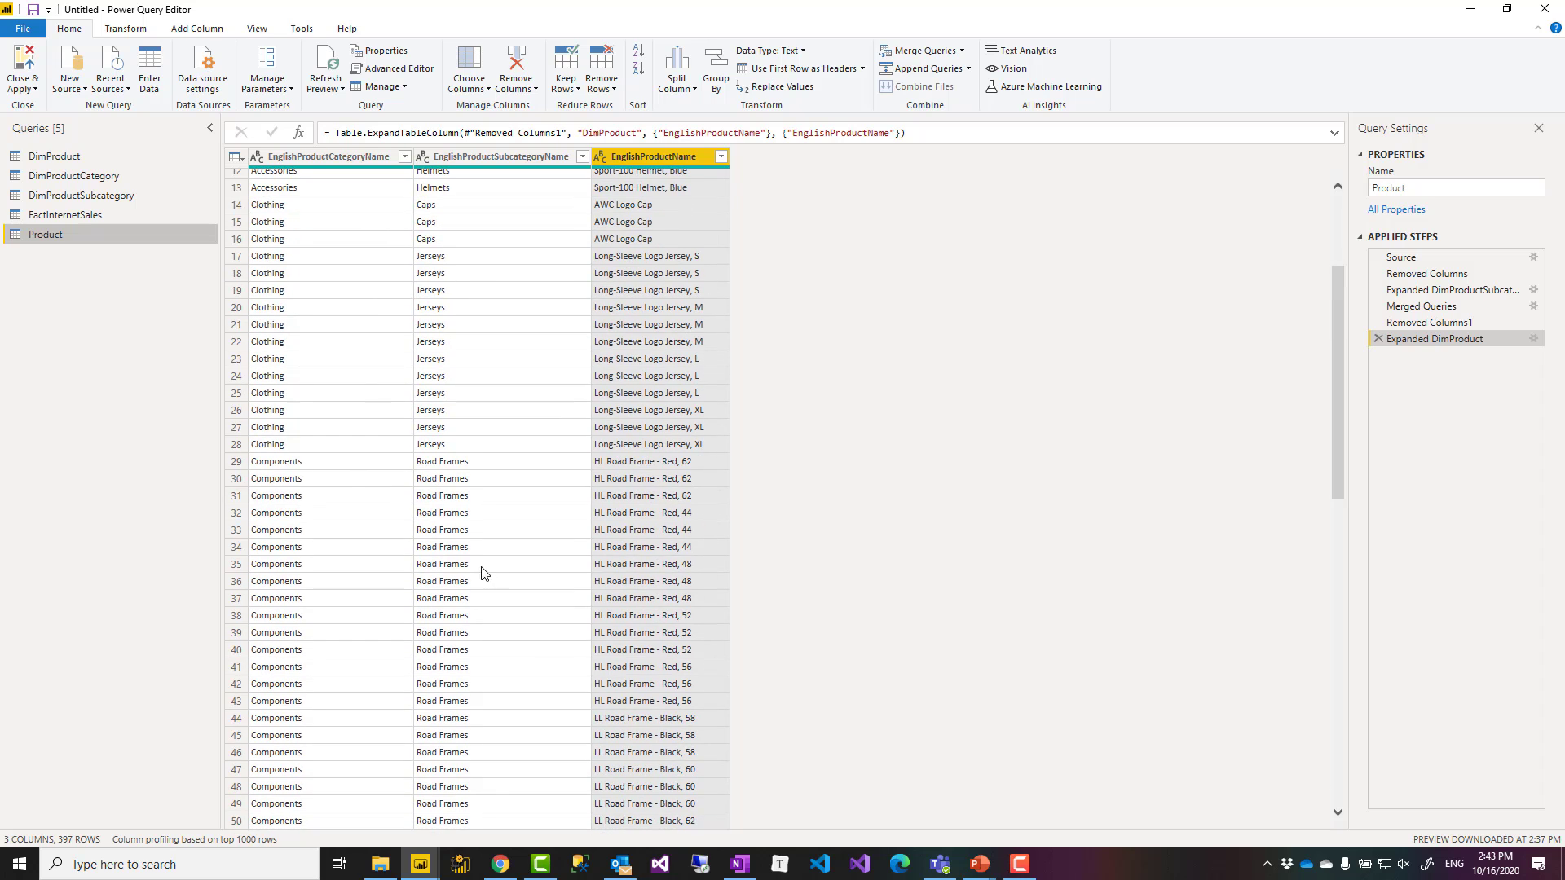
scroll(482, 573, up, 4)
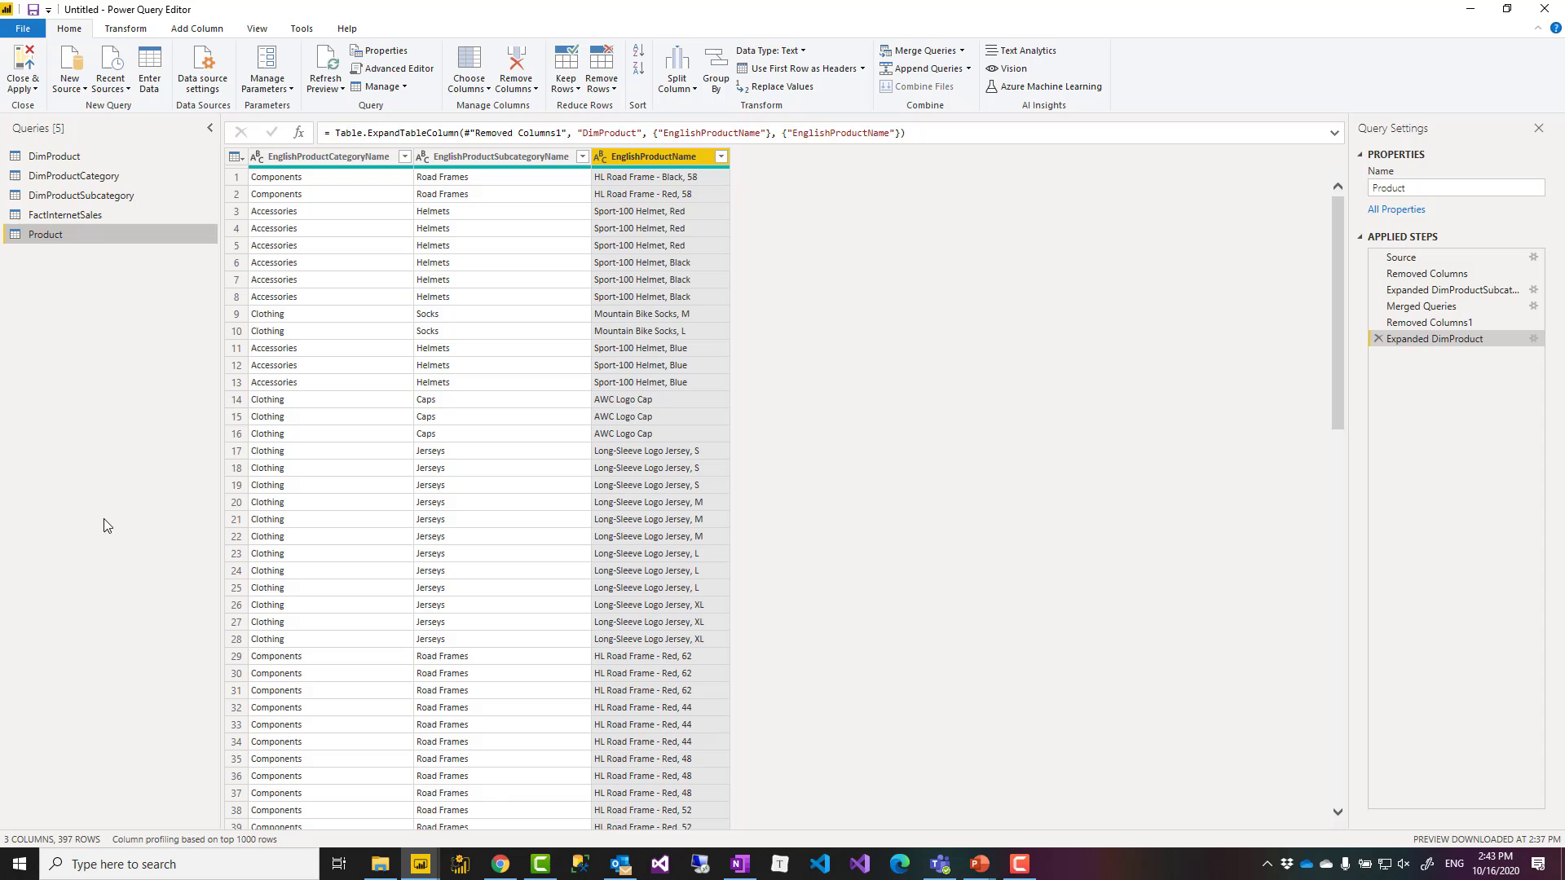
click(52, 158)
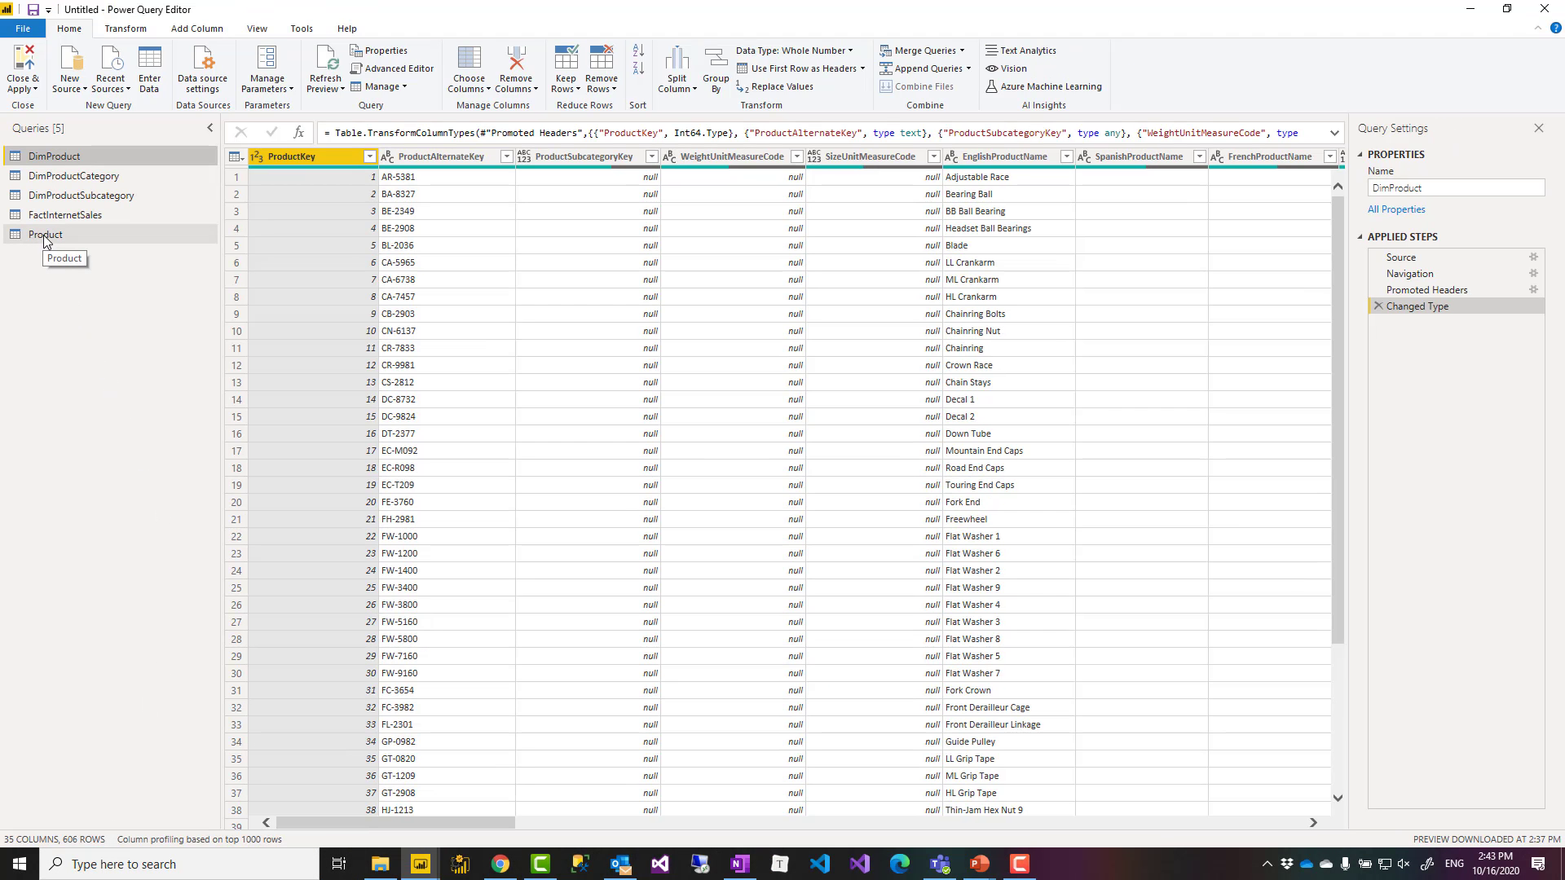
scroll(774, 317, down, 10)
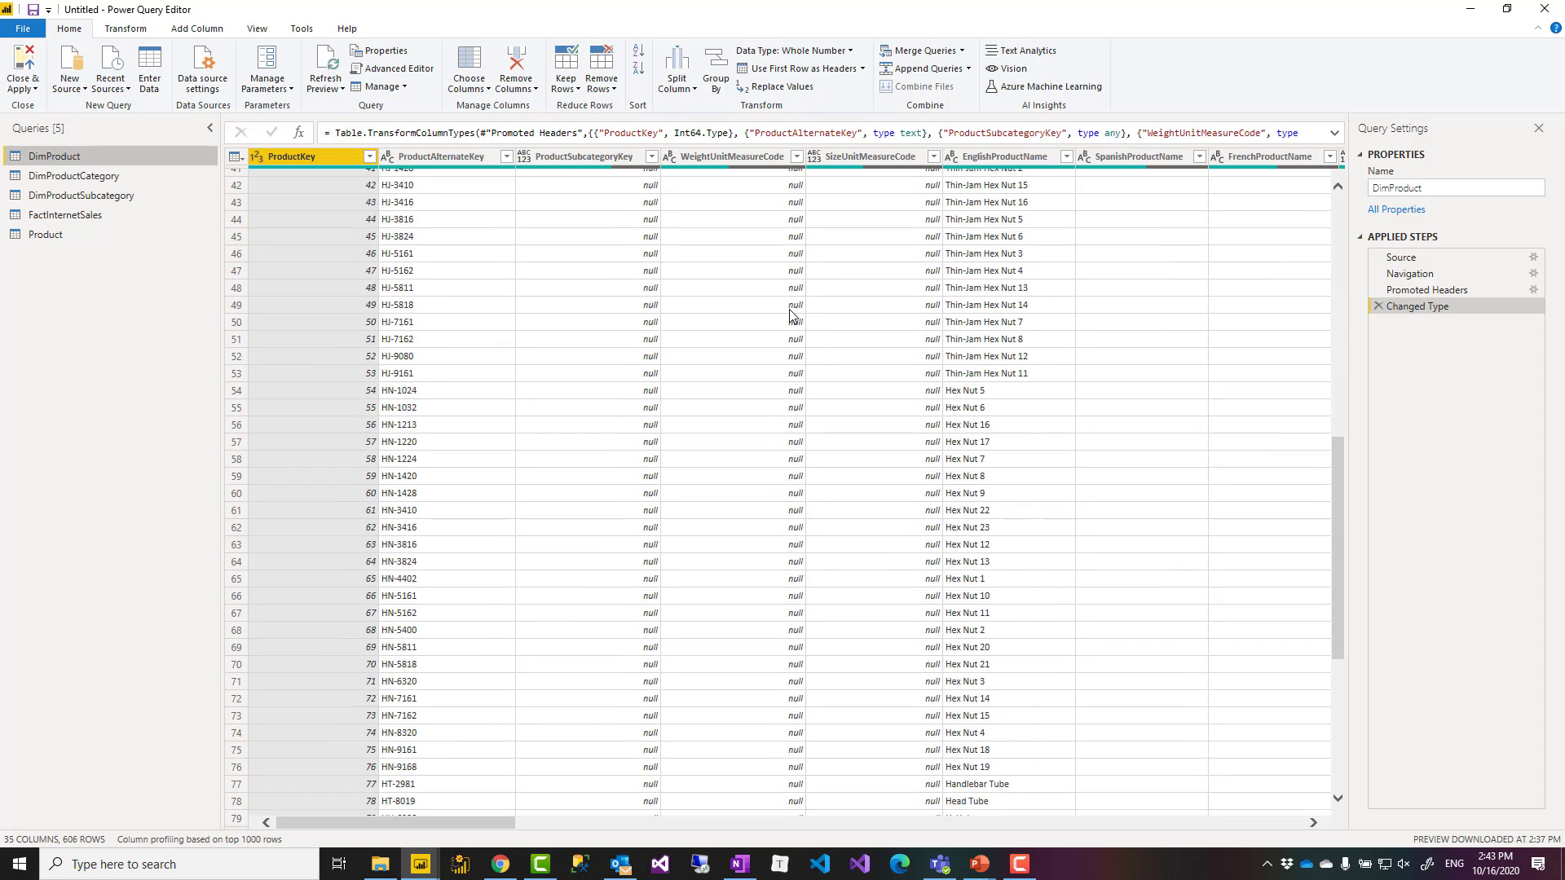
scroll(790, 315, up, 10)
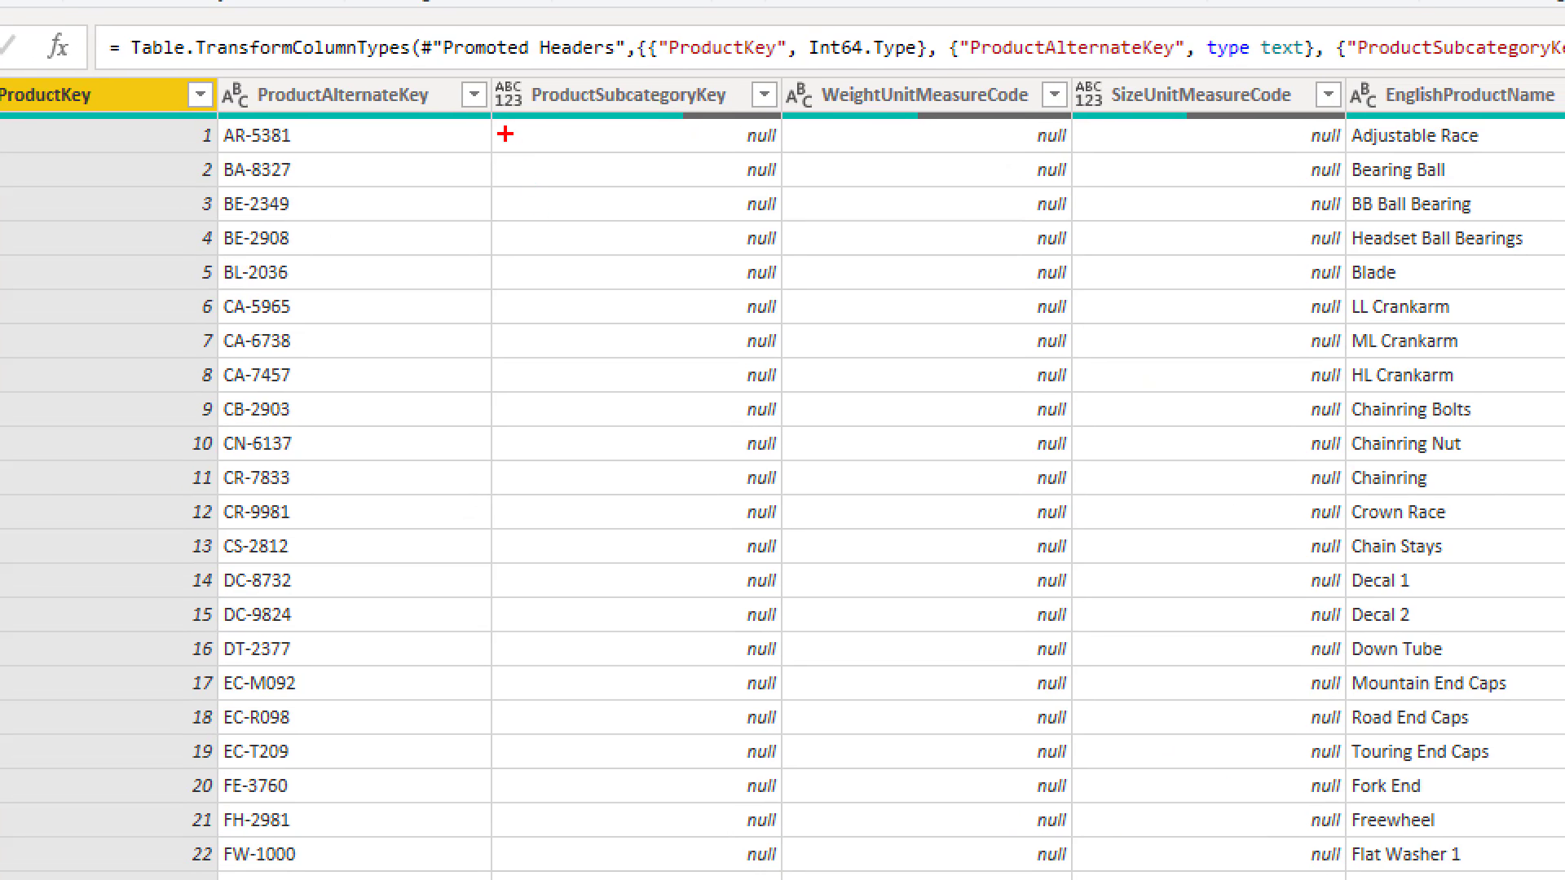
drag(511, 143, 605, 339)
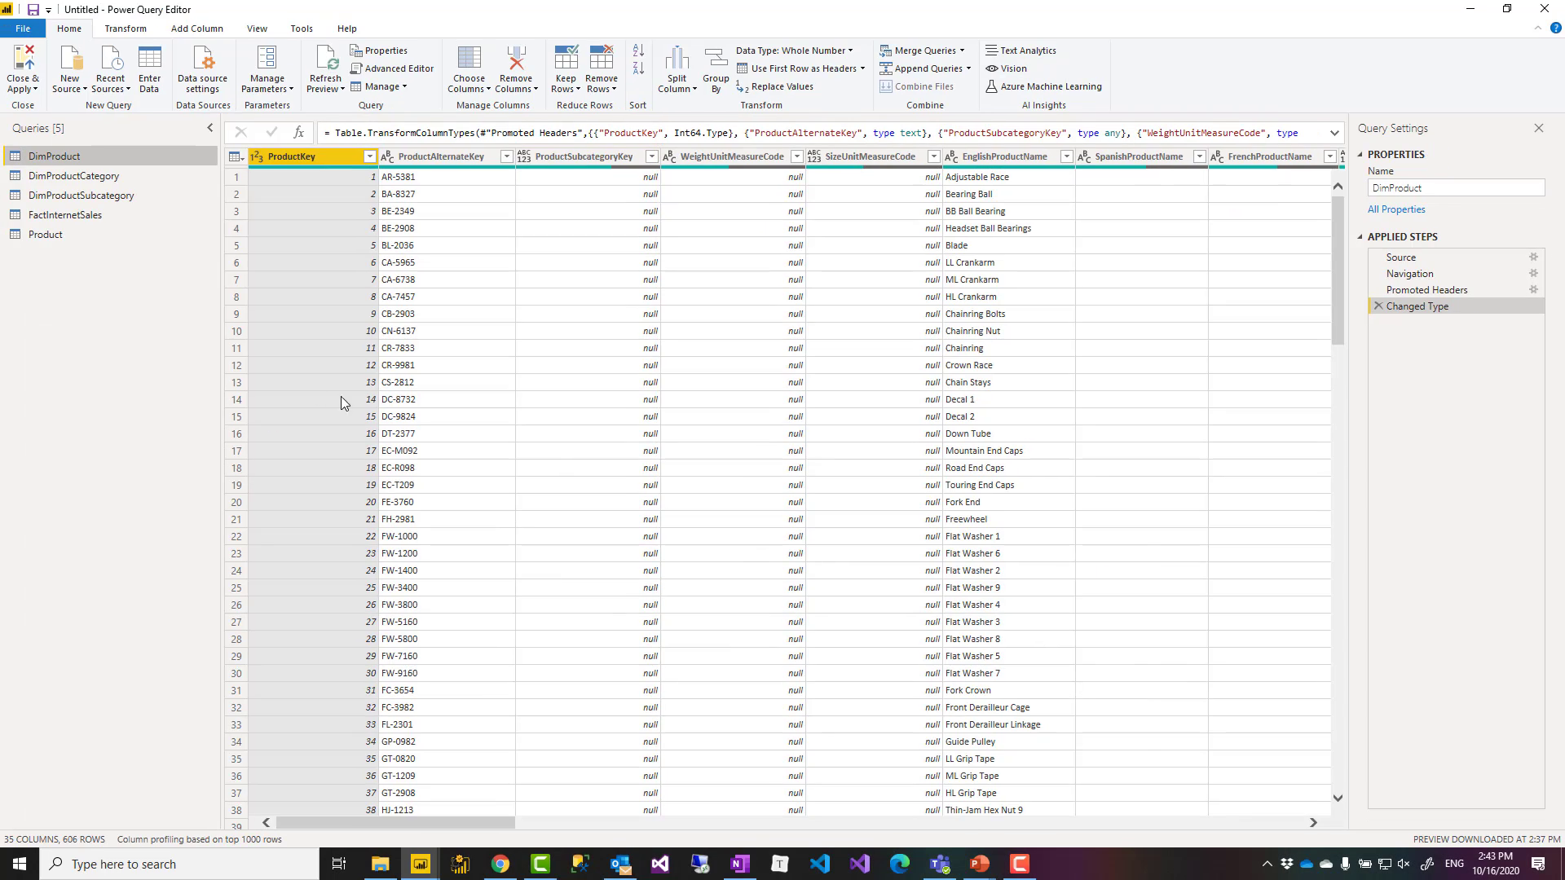
click(38, 238)
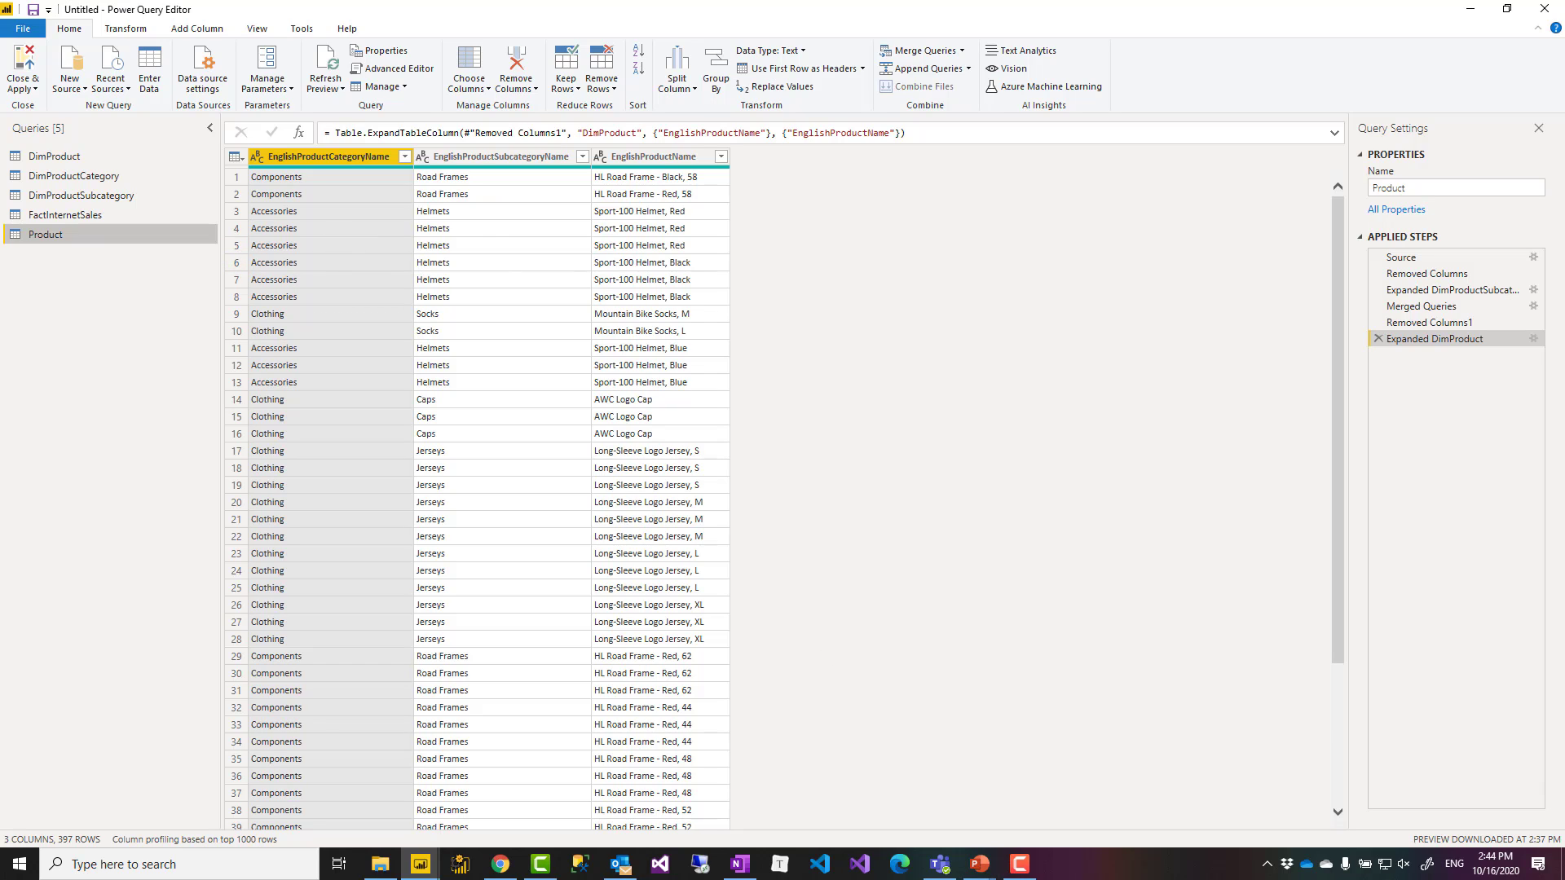
- Inspect the Source step's merge settings and cancel, keeping the Left Outer join on ProductCategoryKey
key(alt+Tab)
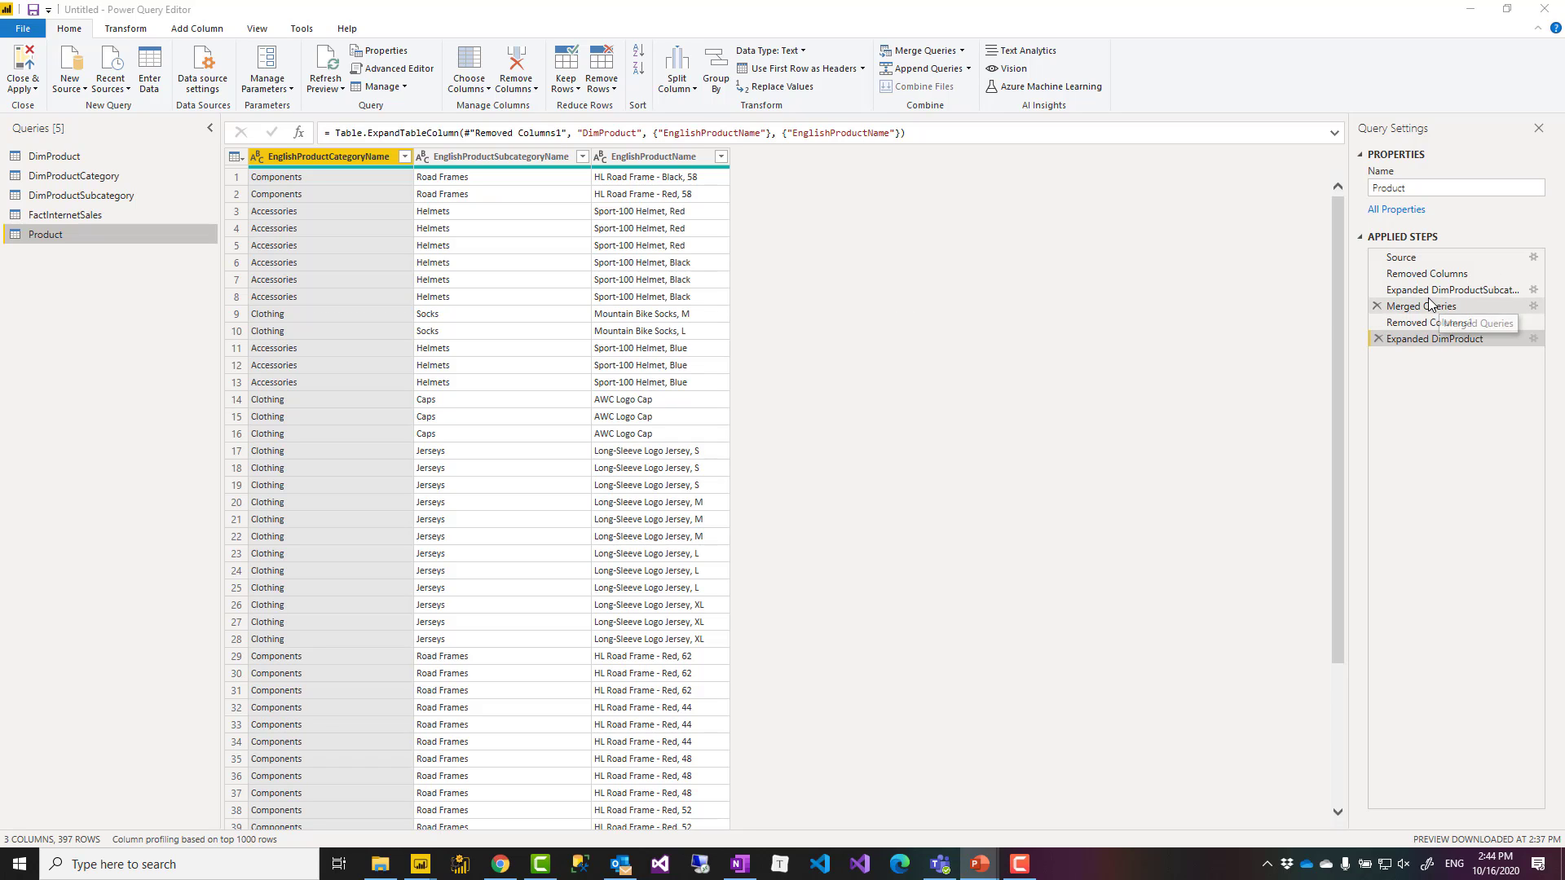
click(1436, 258)
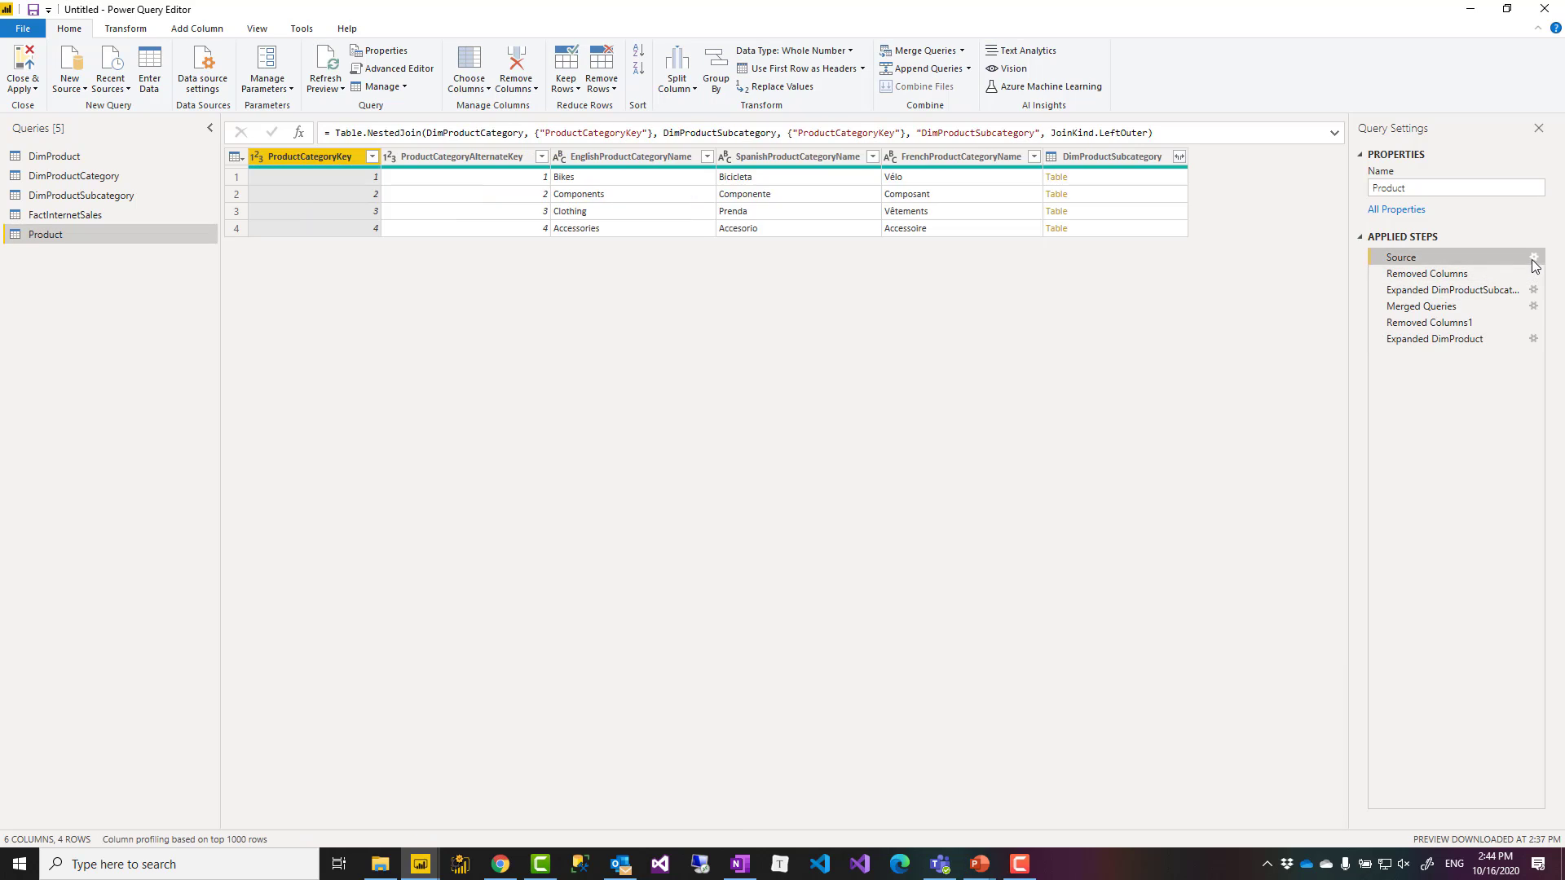
click(1533, 257)
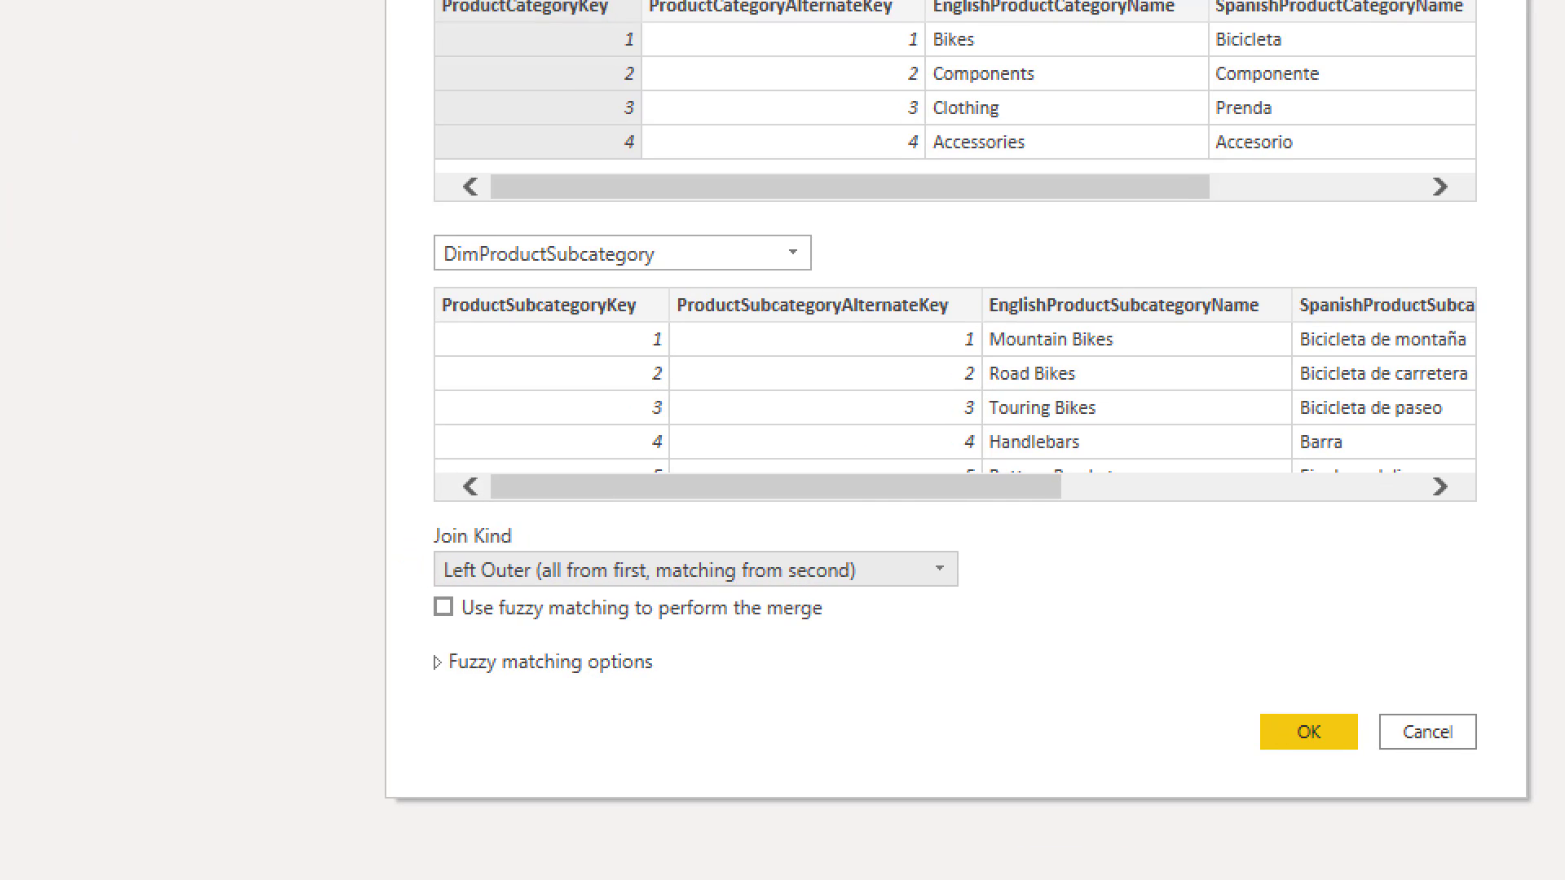
drag(511, 540, 776, 579)
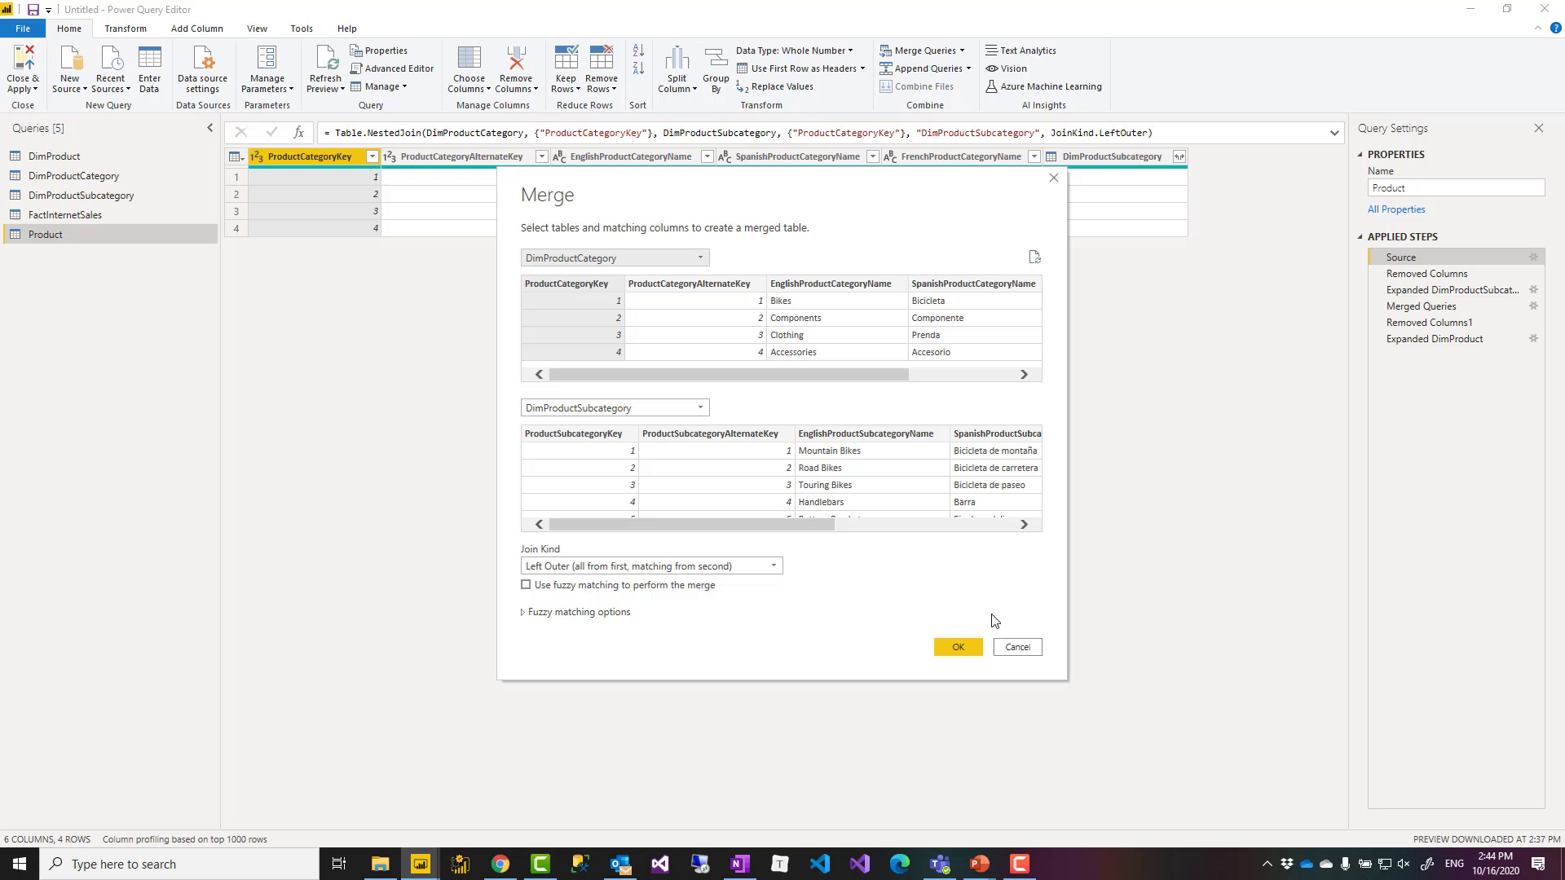
click(1018, 647)
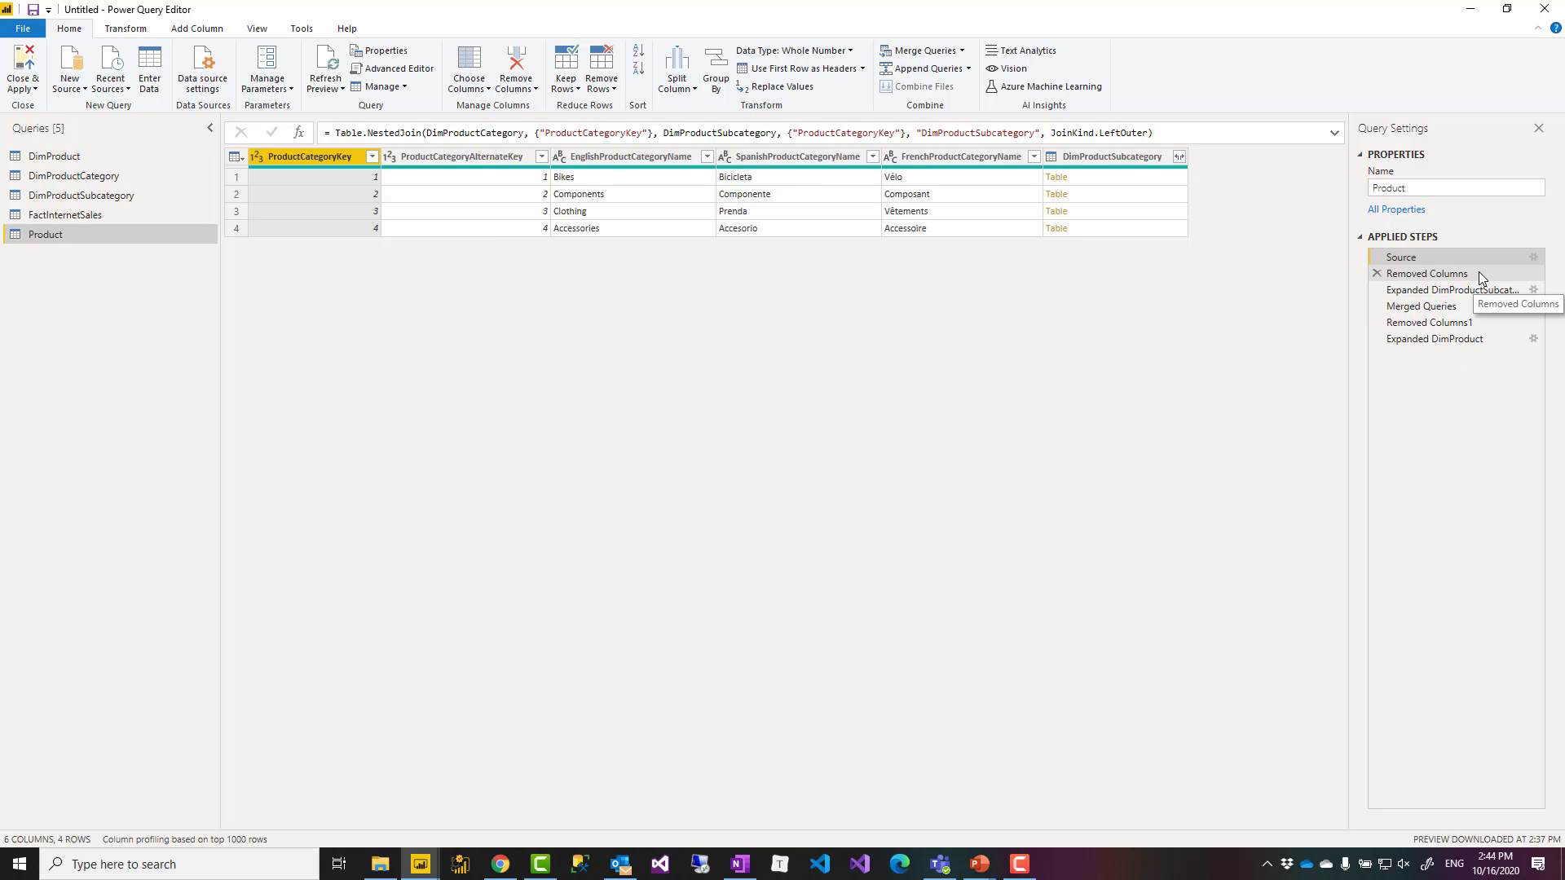
- Change the Merged Queries step's DimProduct join kind to Full Outer, giving 38 rows
click(1514, 307)
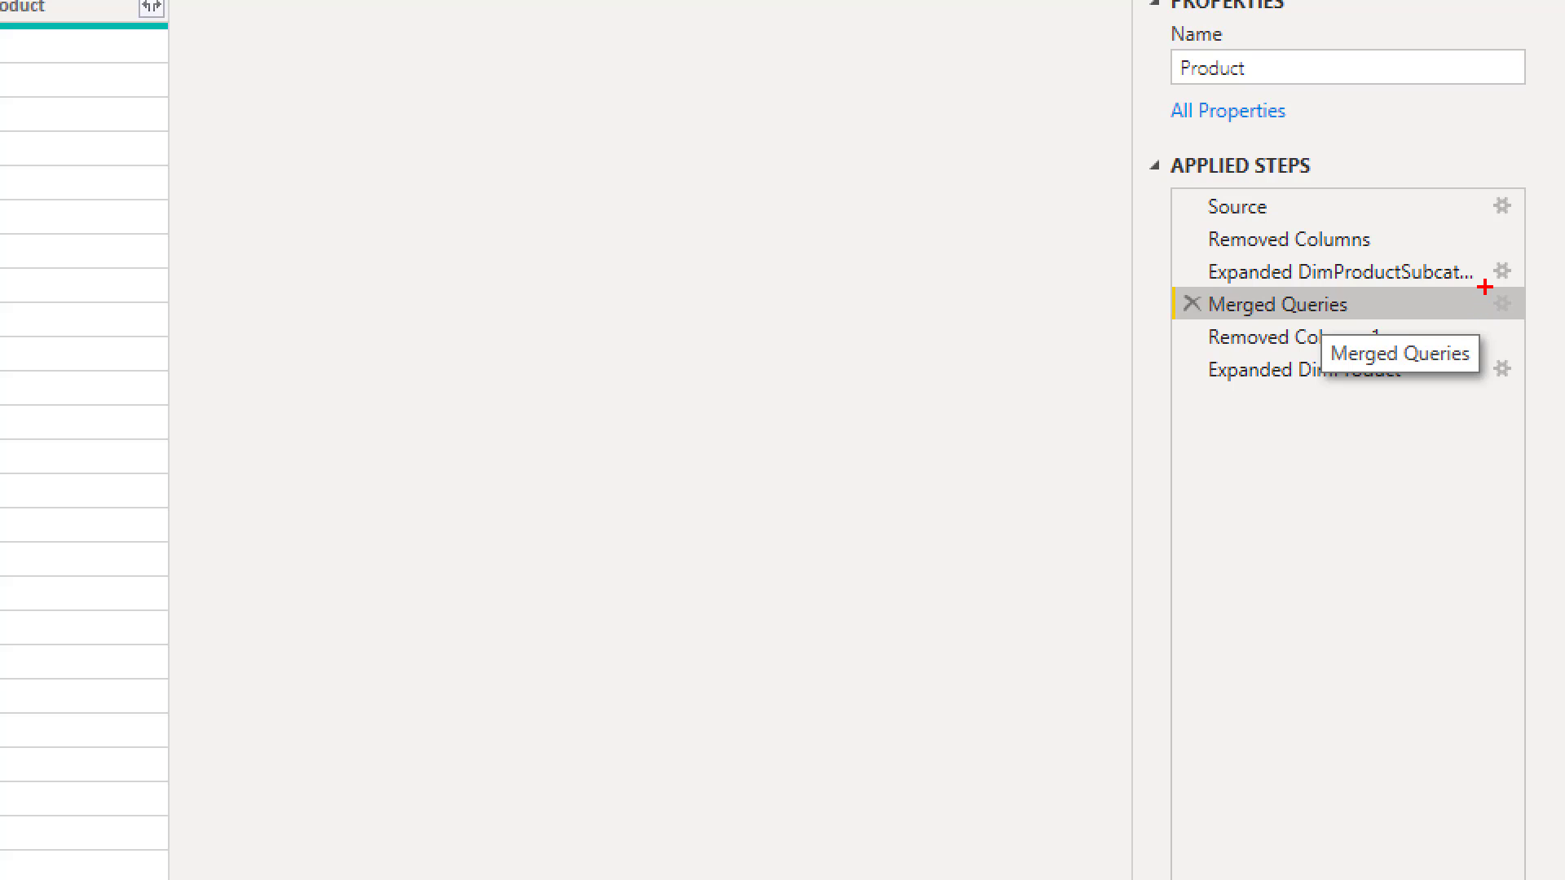
mouse_move(1483, 282)
mouse_down()
mouse_move(1508, 328)
mouse_move(1527, 326)
mouse_up()
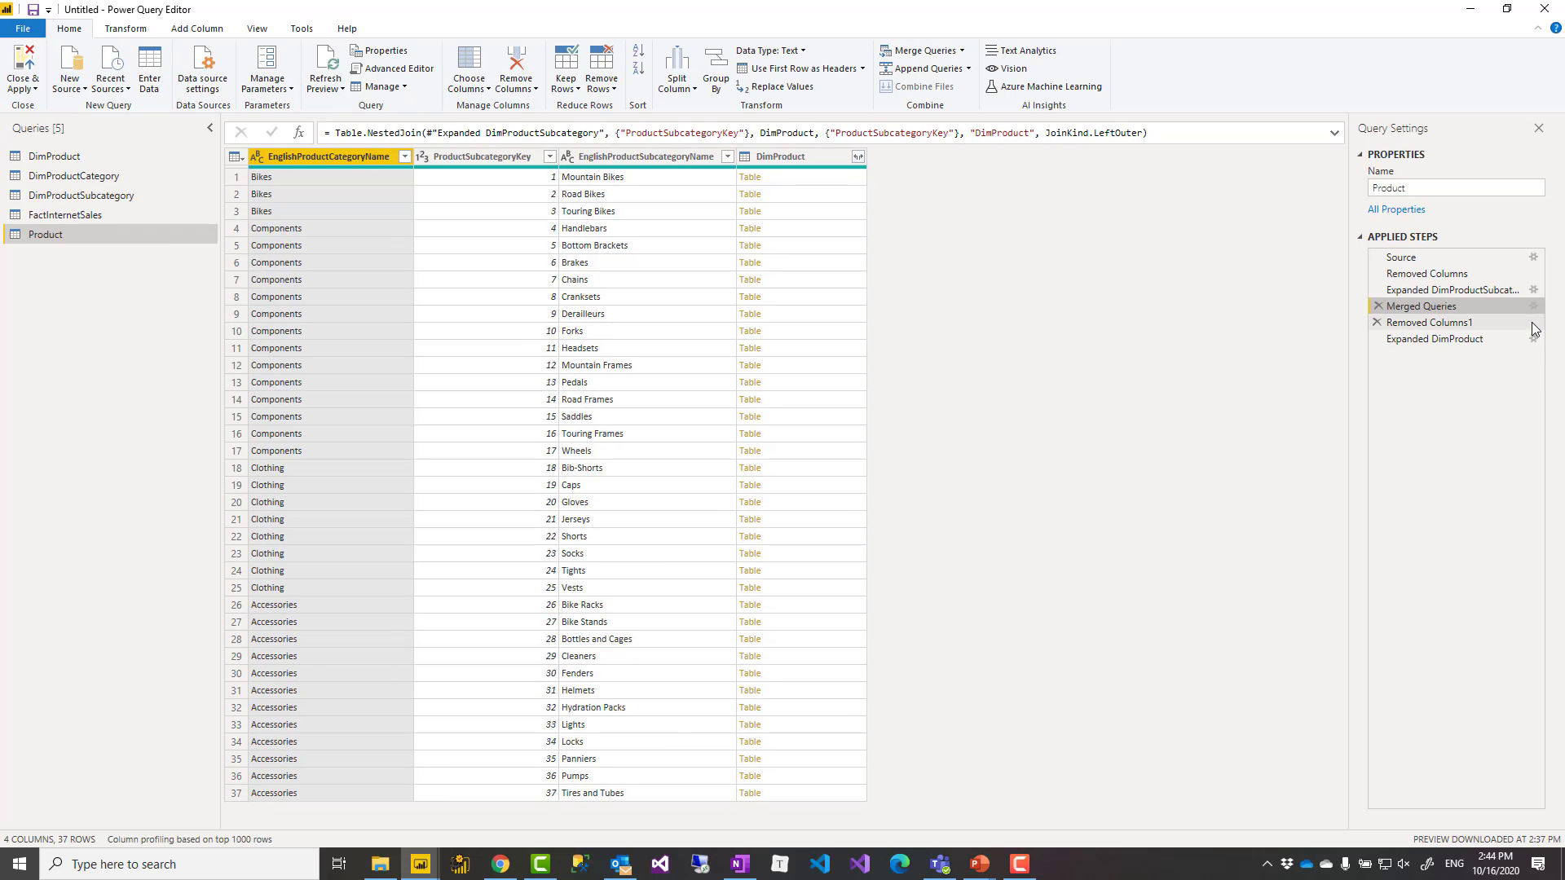
click(1532, 306)
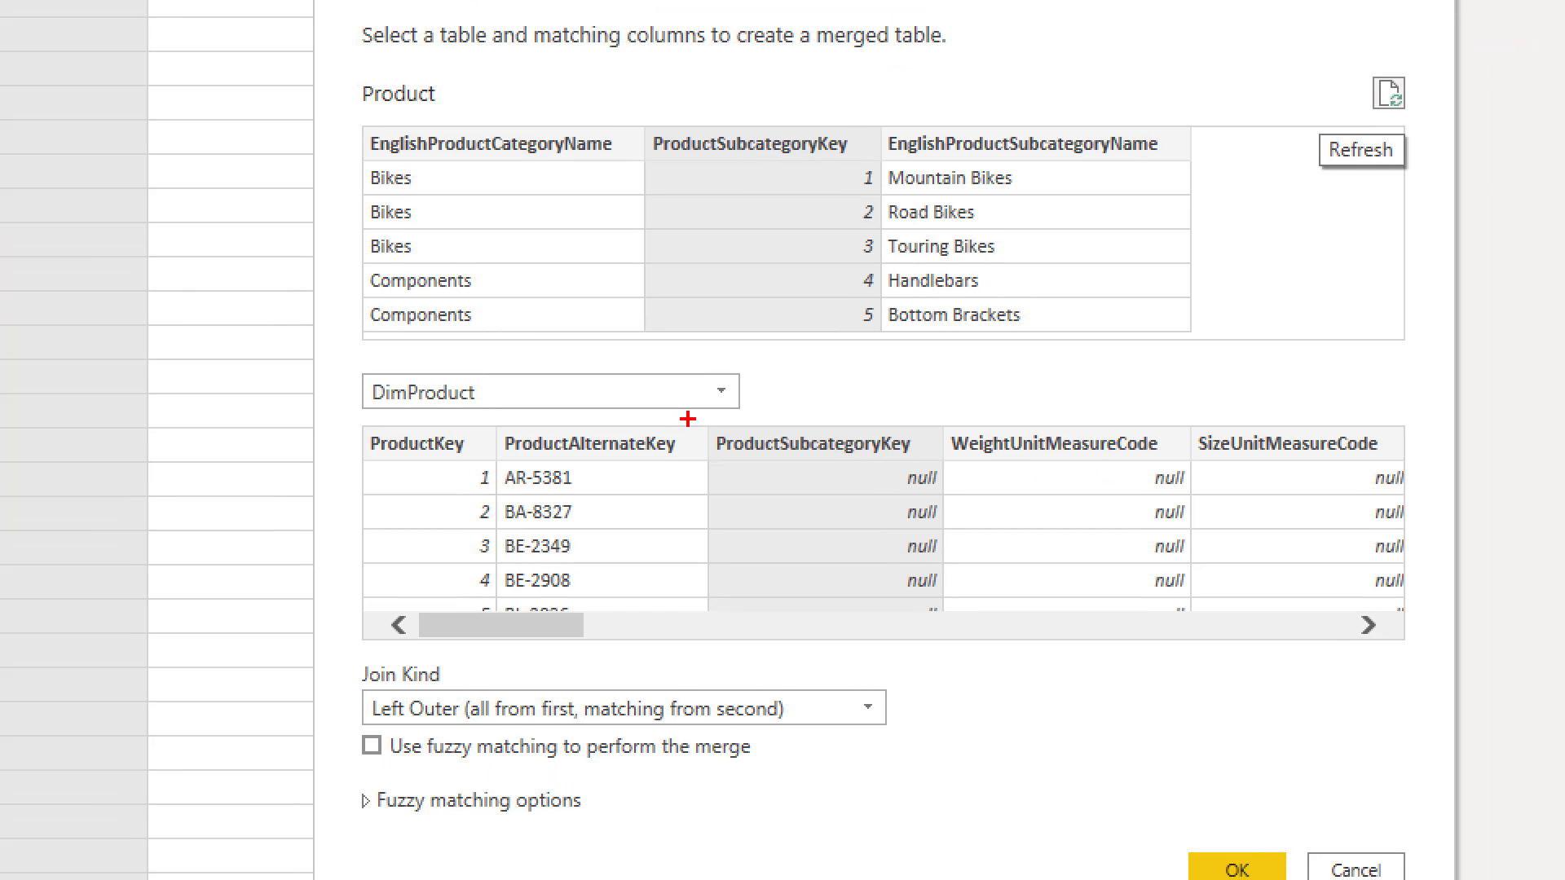
drag(700, 419, 955, 649)
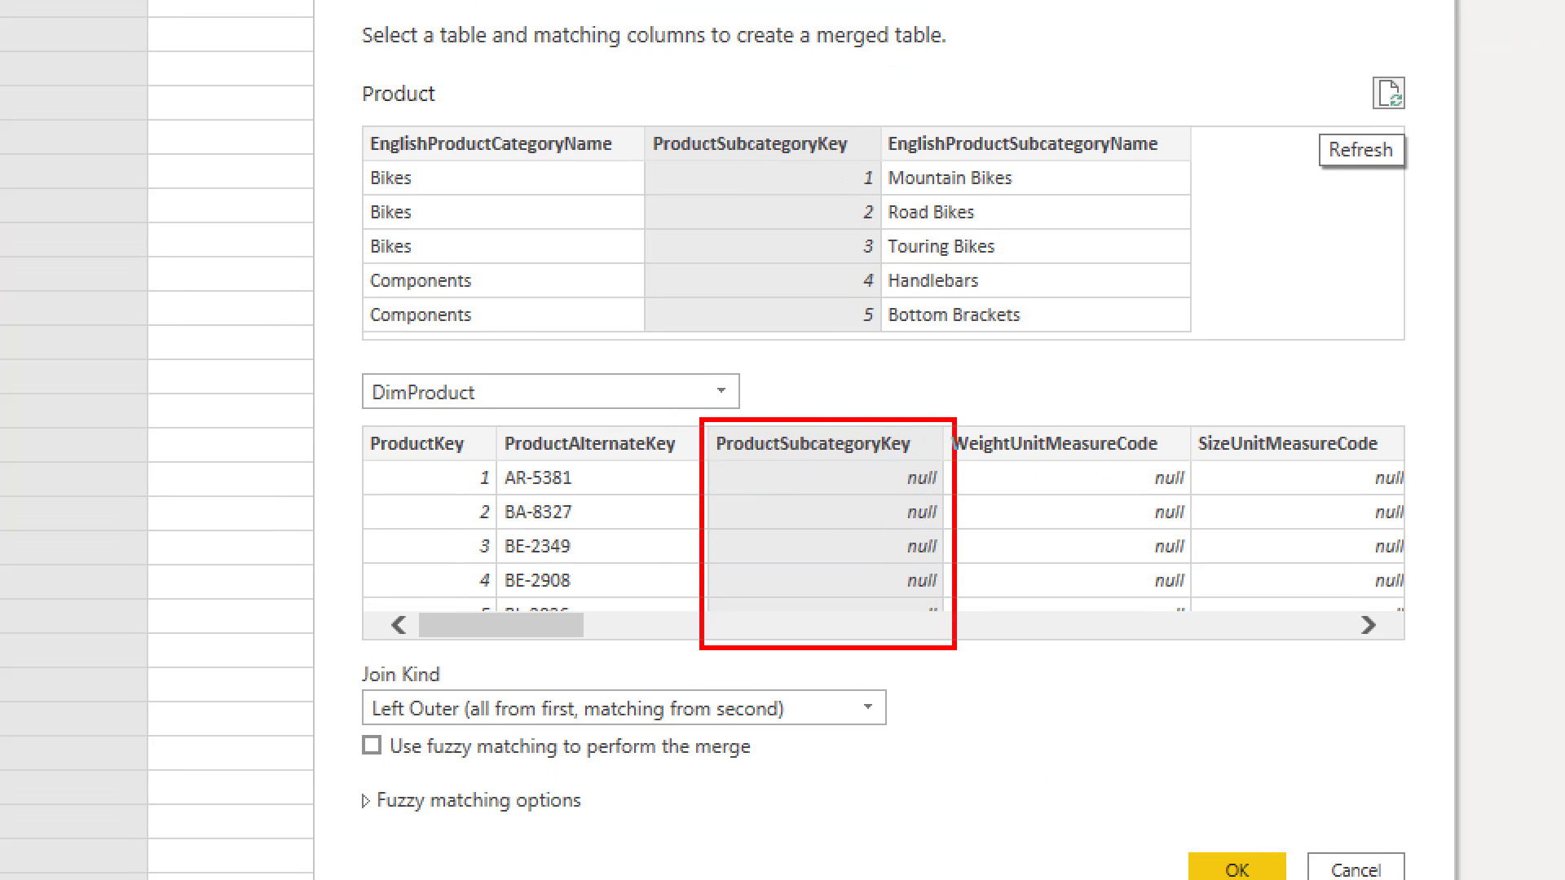
mouse_move(345, 656)
mouse_down()
mouse_move(799, 721)
mouse_move(914, 721)
mouse_up()
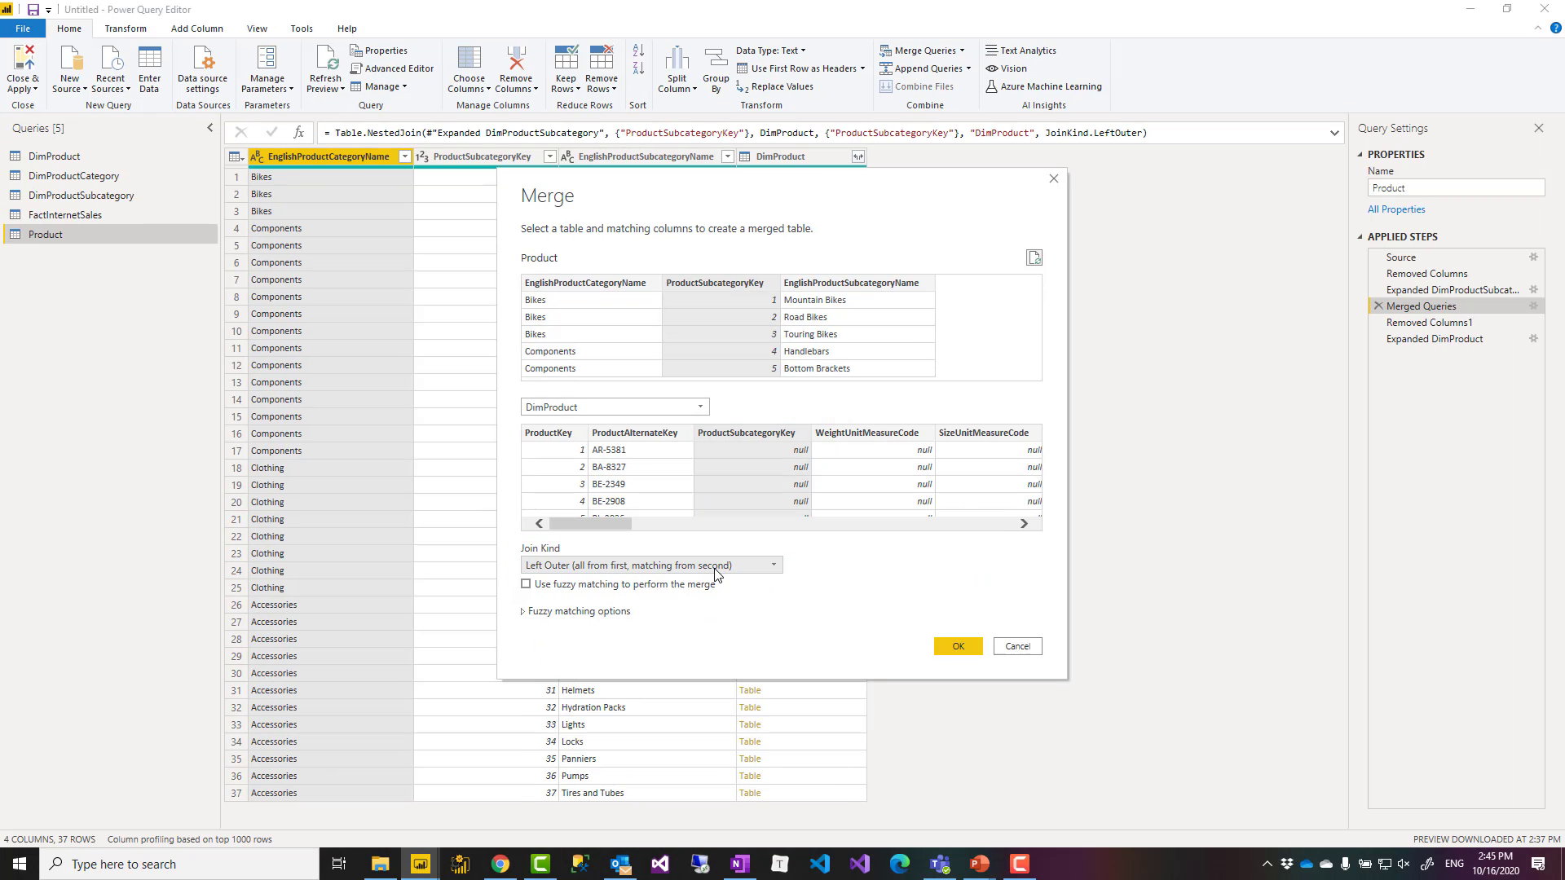
click(748, 717)
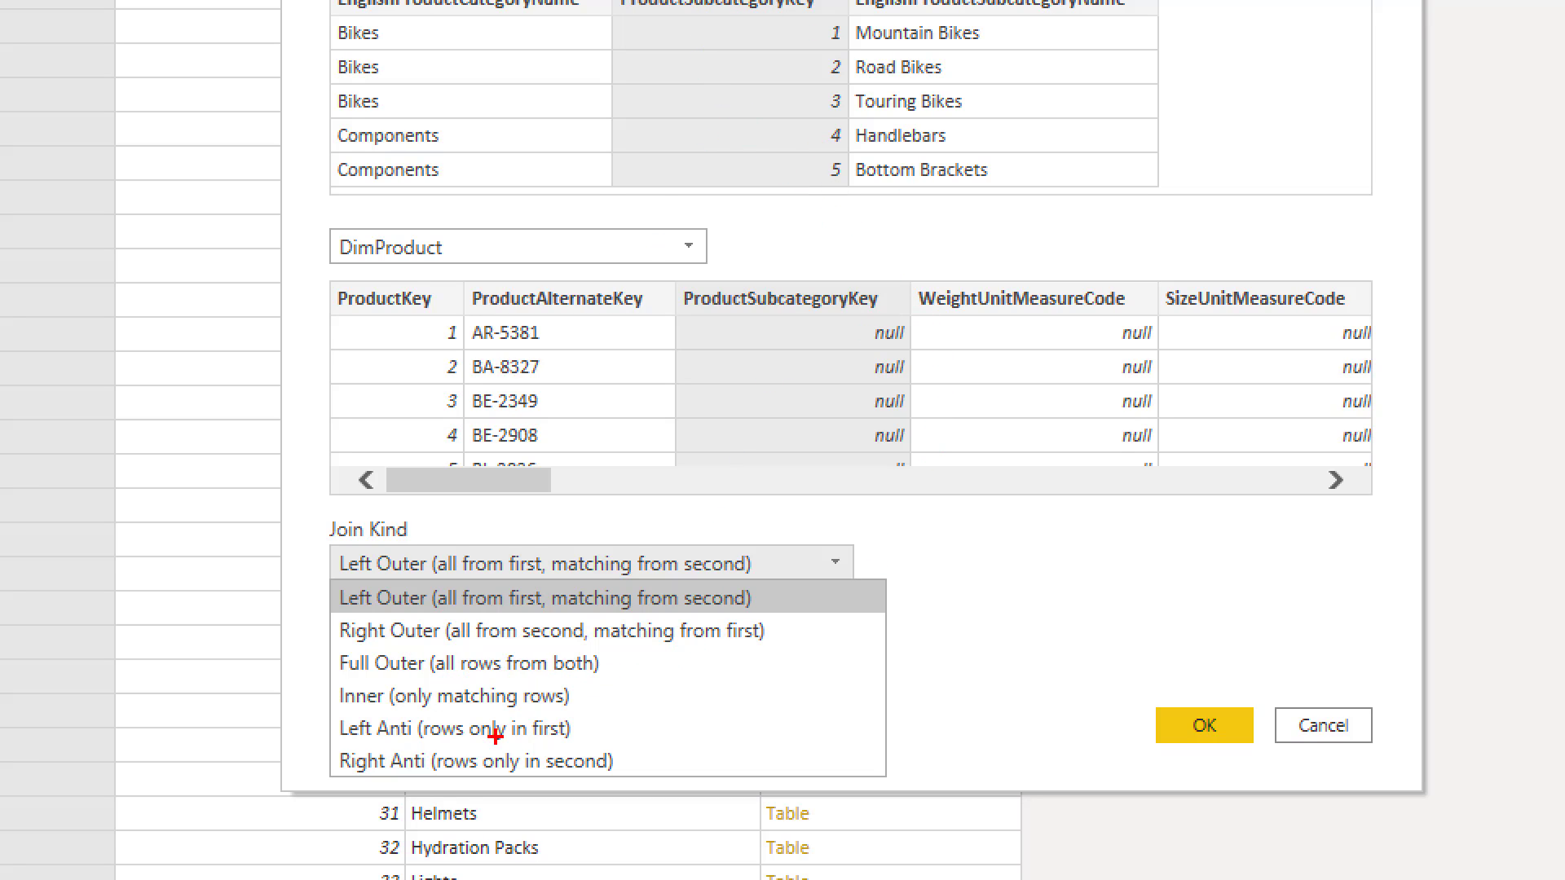
drag(322, 676, 597, 686)
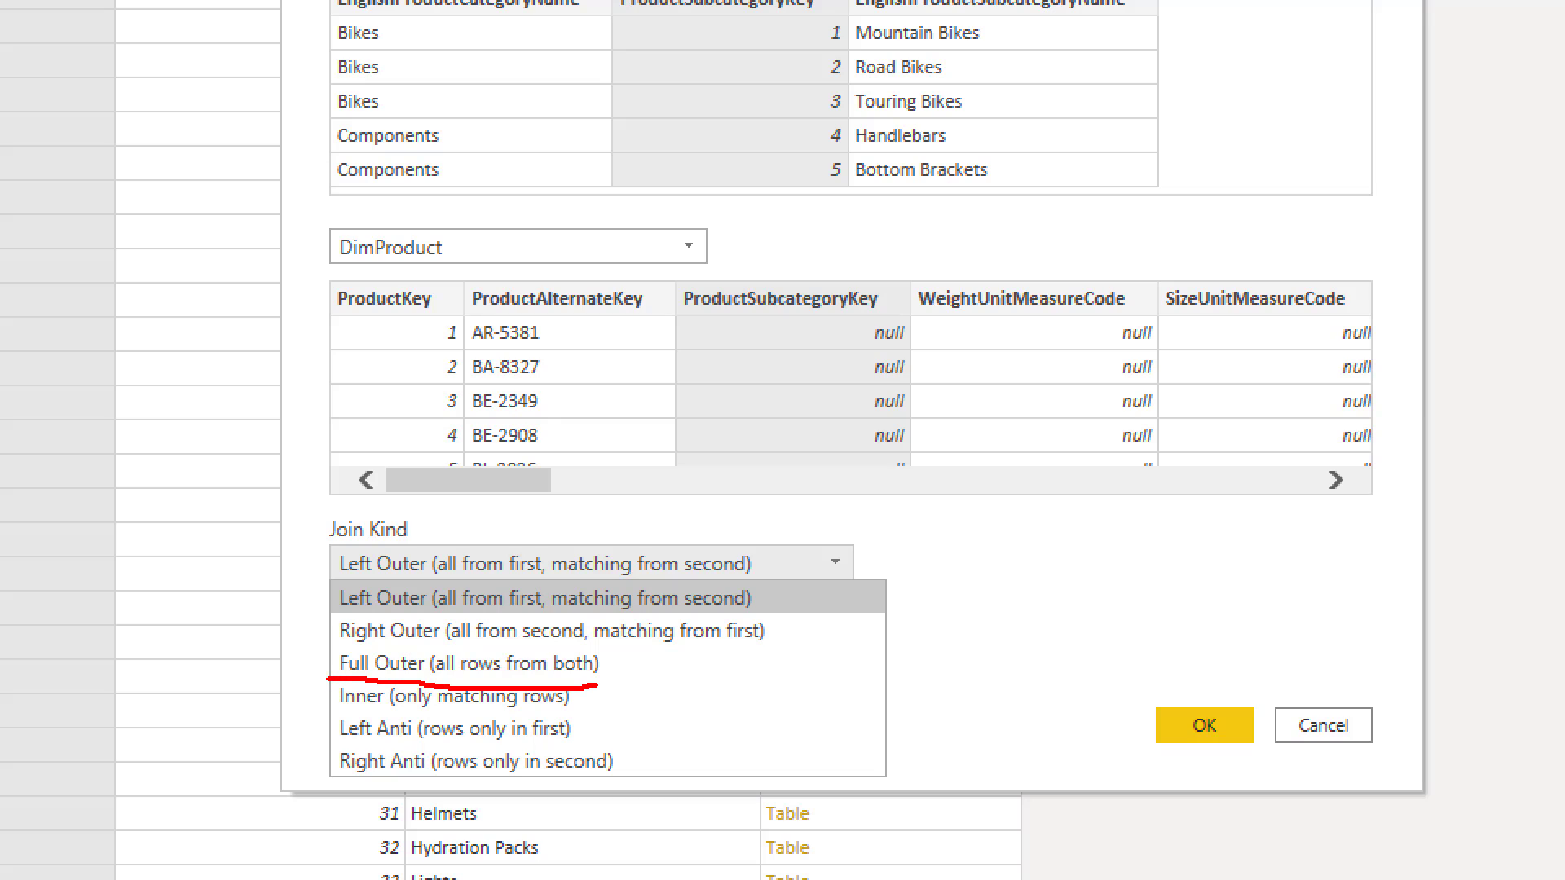
drag(330, 650, 760, 641)
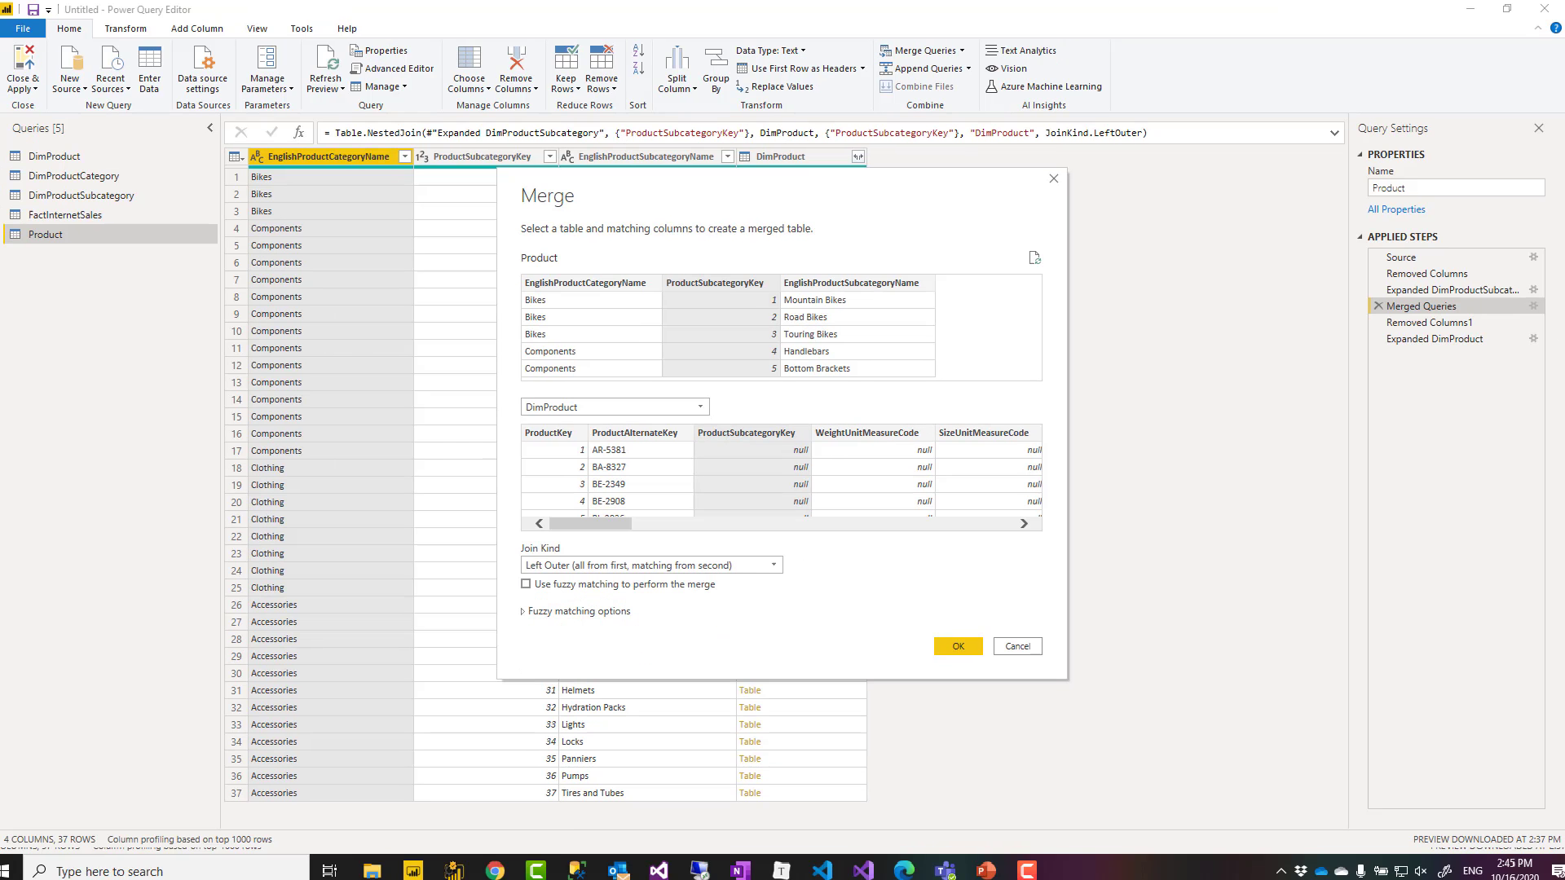
click(632, 568)
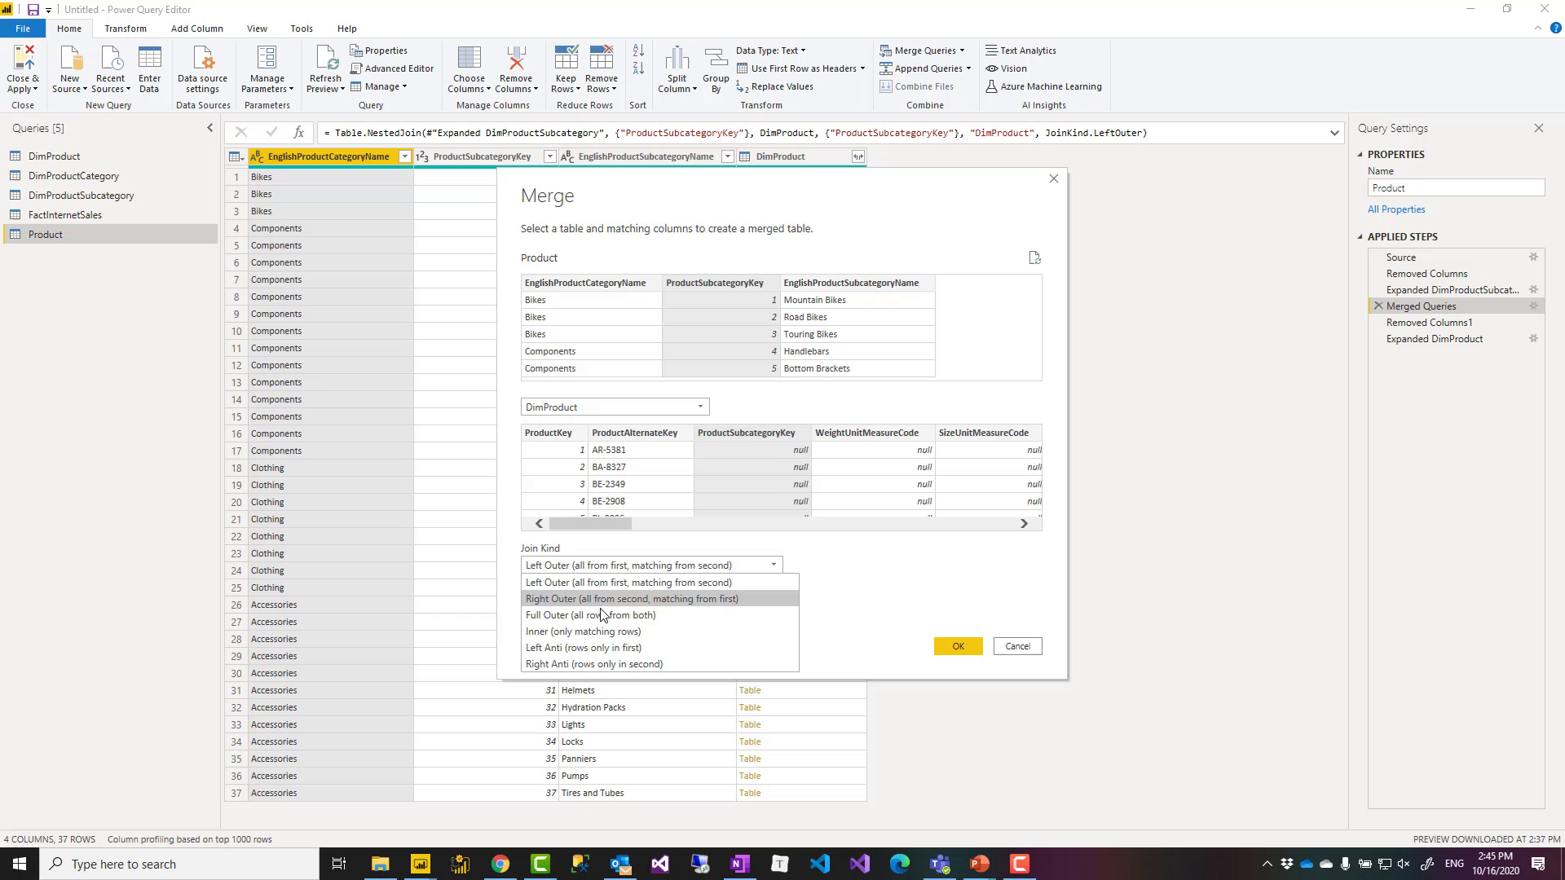
click(603, 616)
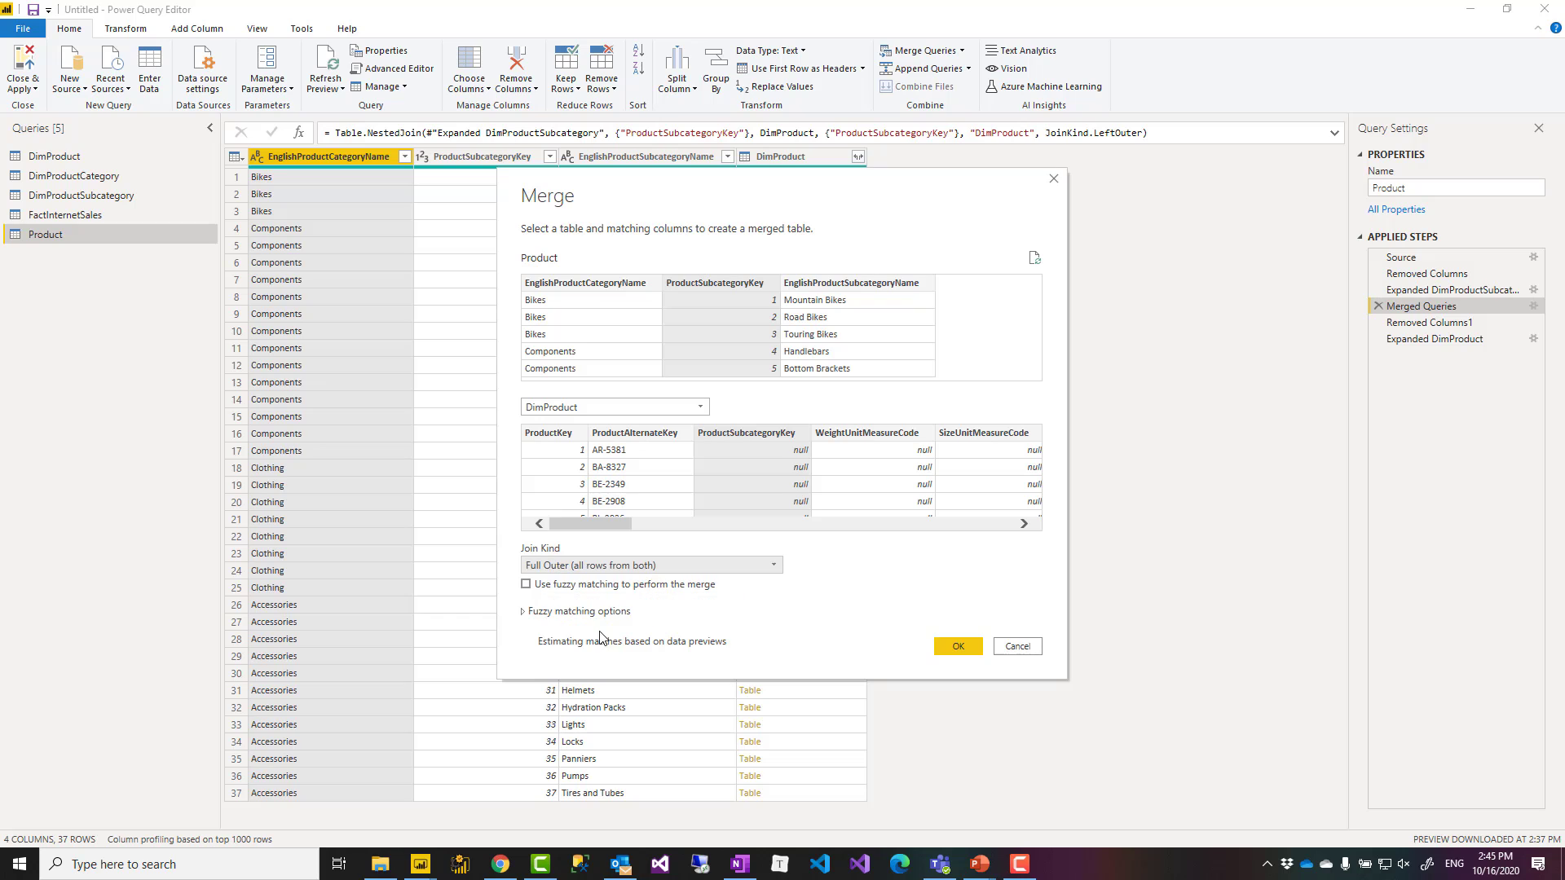
click(956, 647)
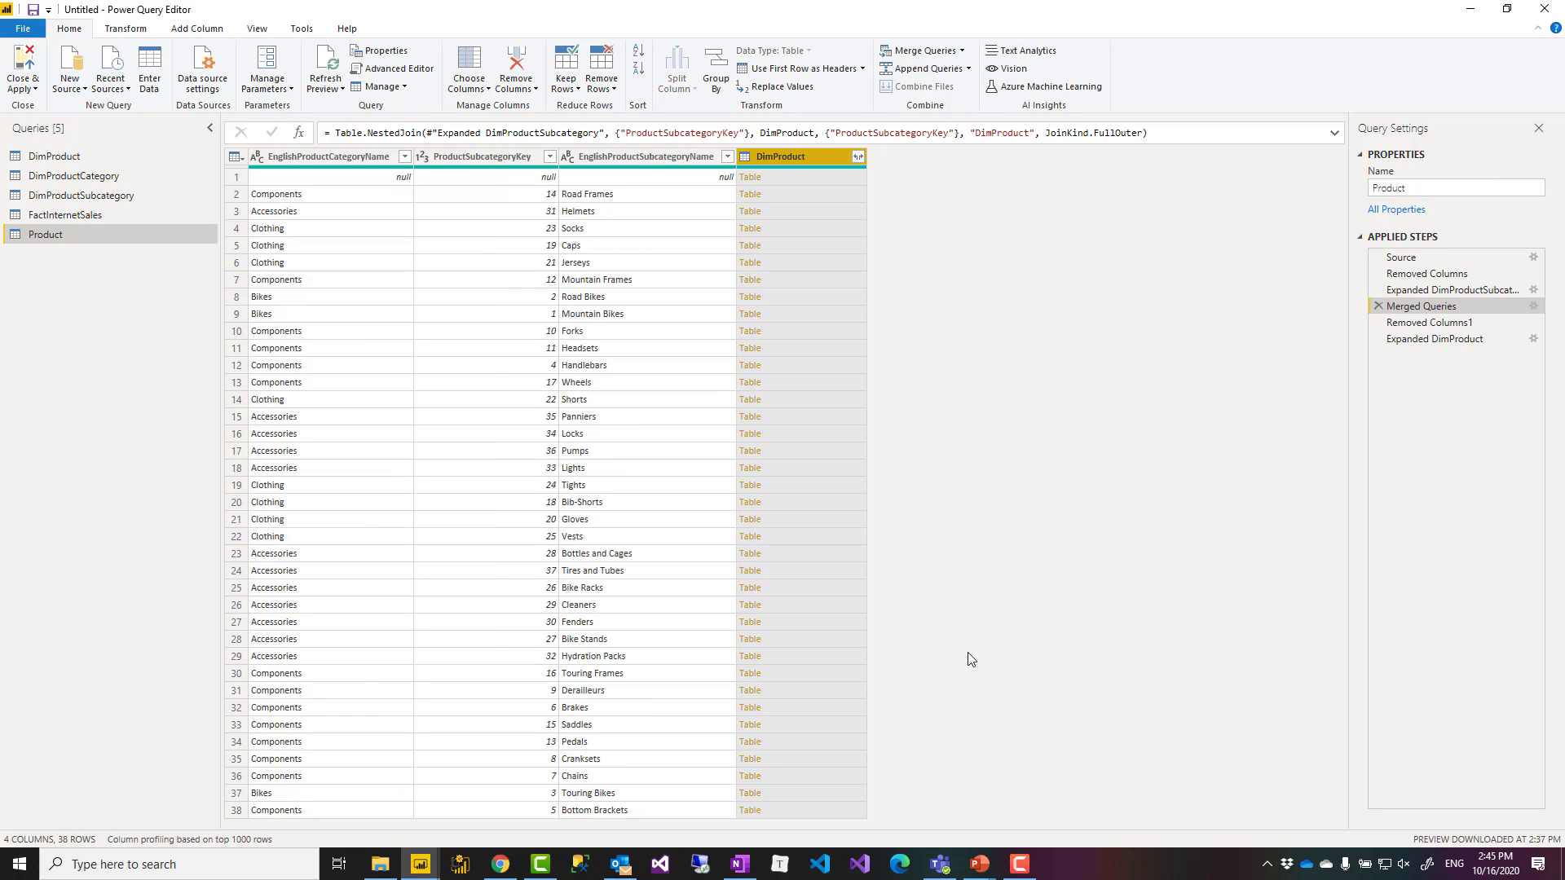
- Select the Expanded DimProduct step and scroll through its 606 rows, including null-category products
click(1458, 338)
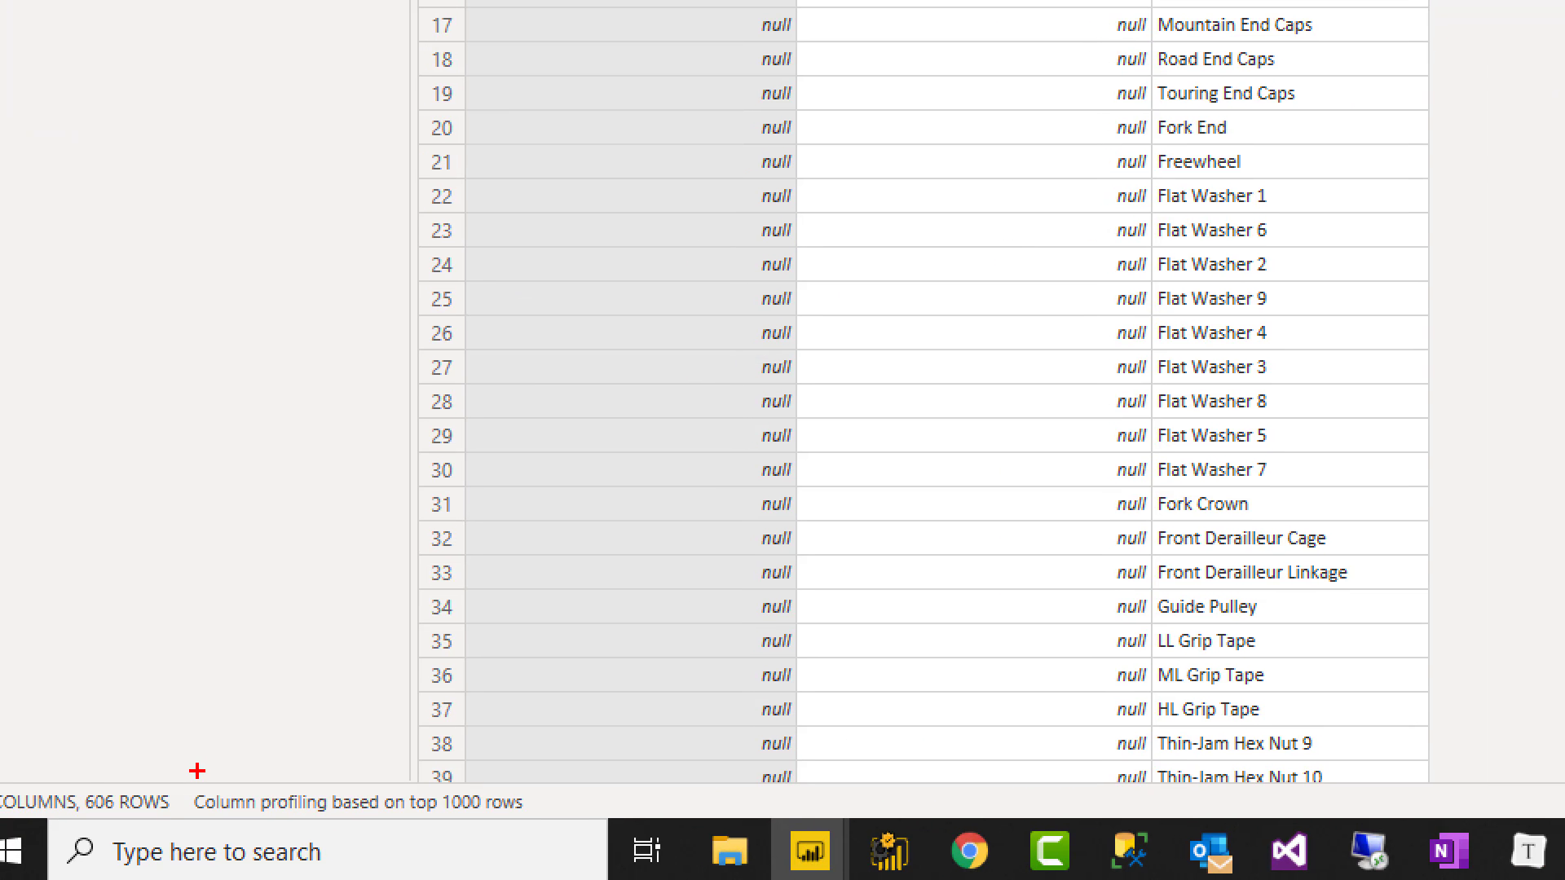
drag(77, 776, 165, 811)
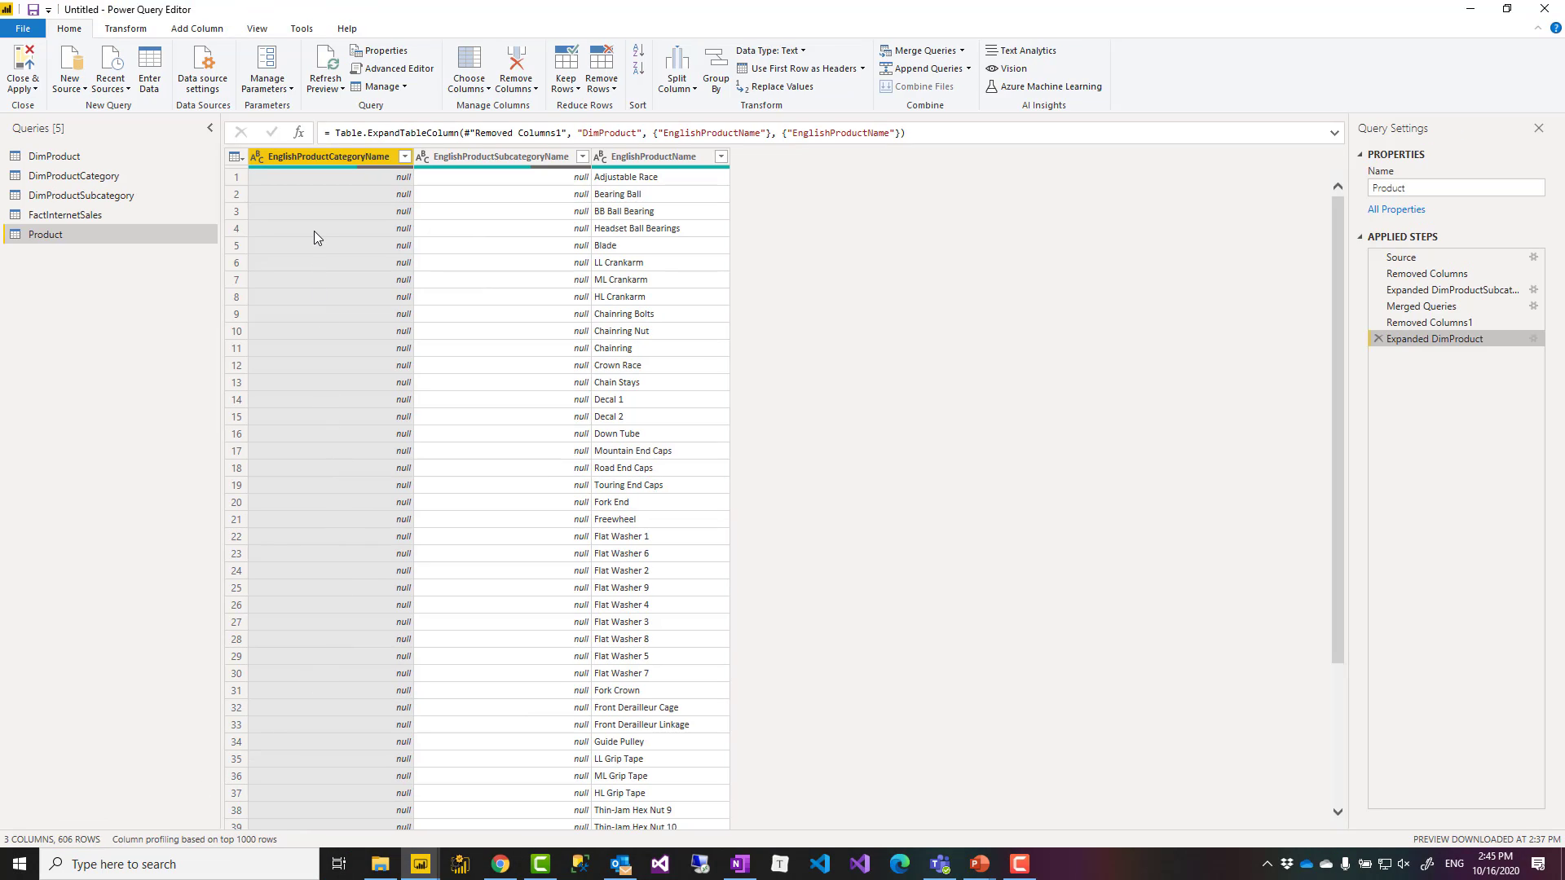
scroll(314, 232, down, 3)
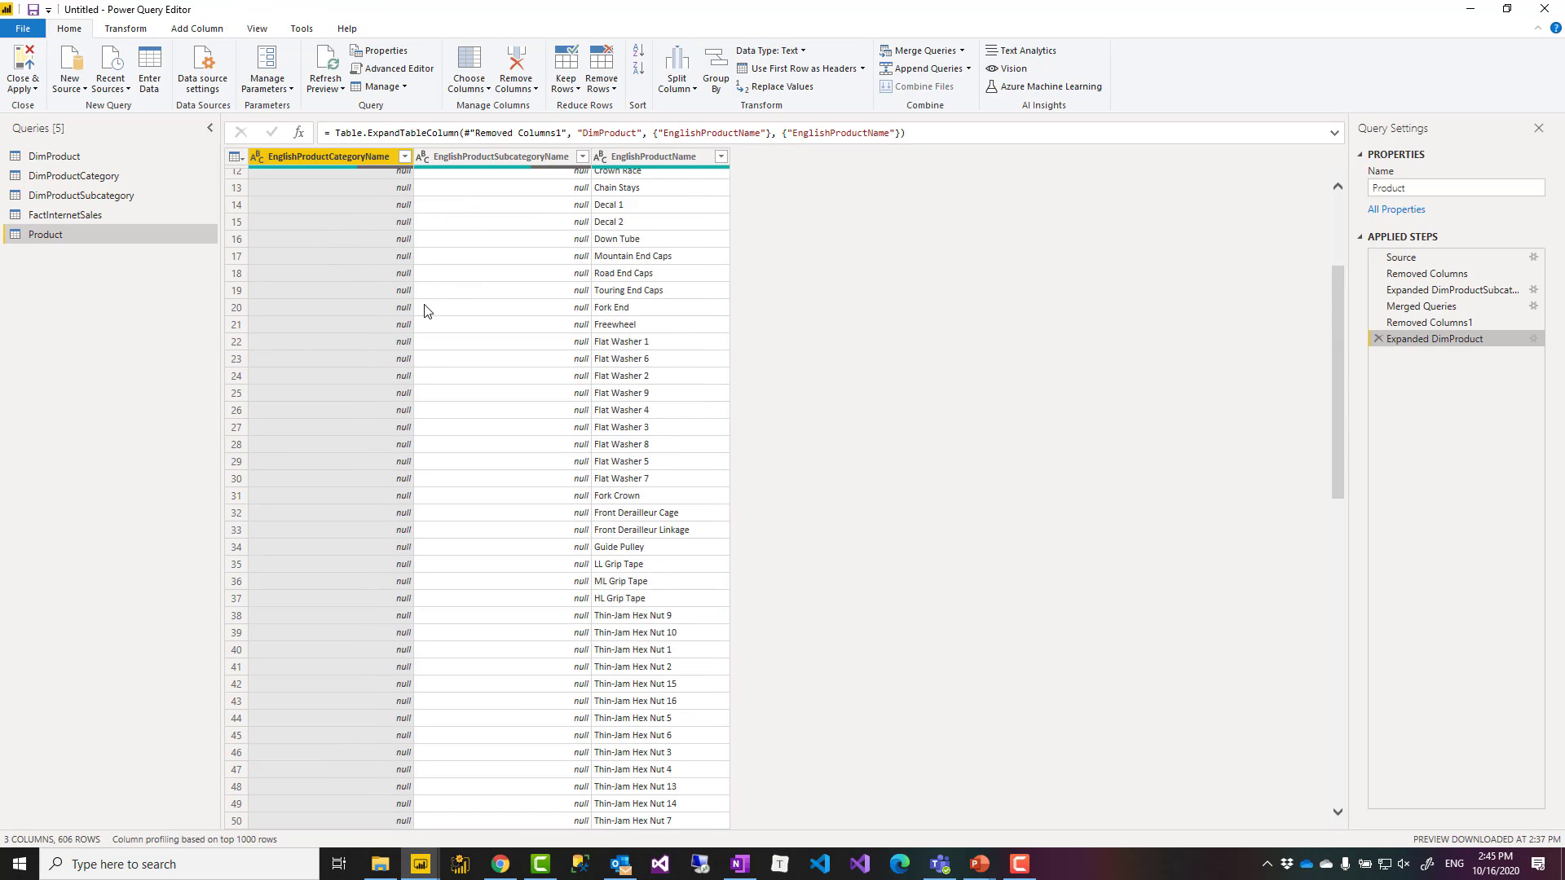
scroll(424, 310, down, 12)
scroll(581, 306, down, 3)
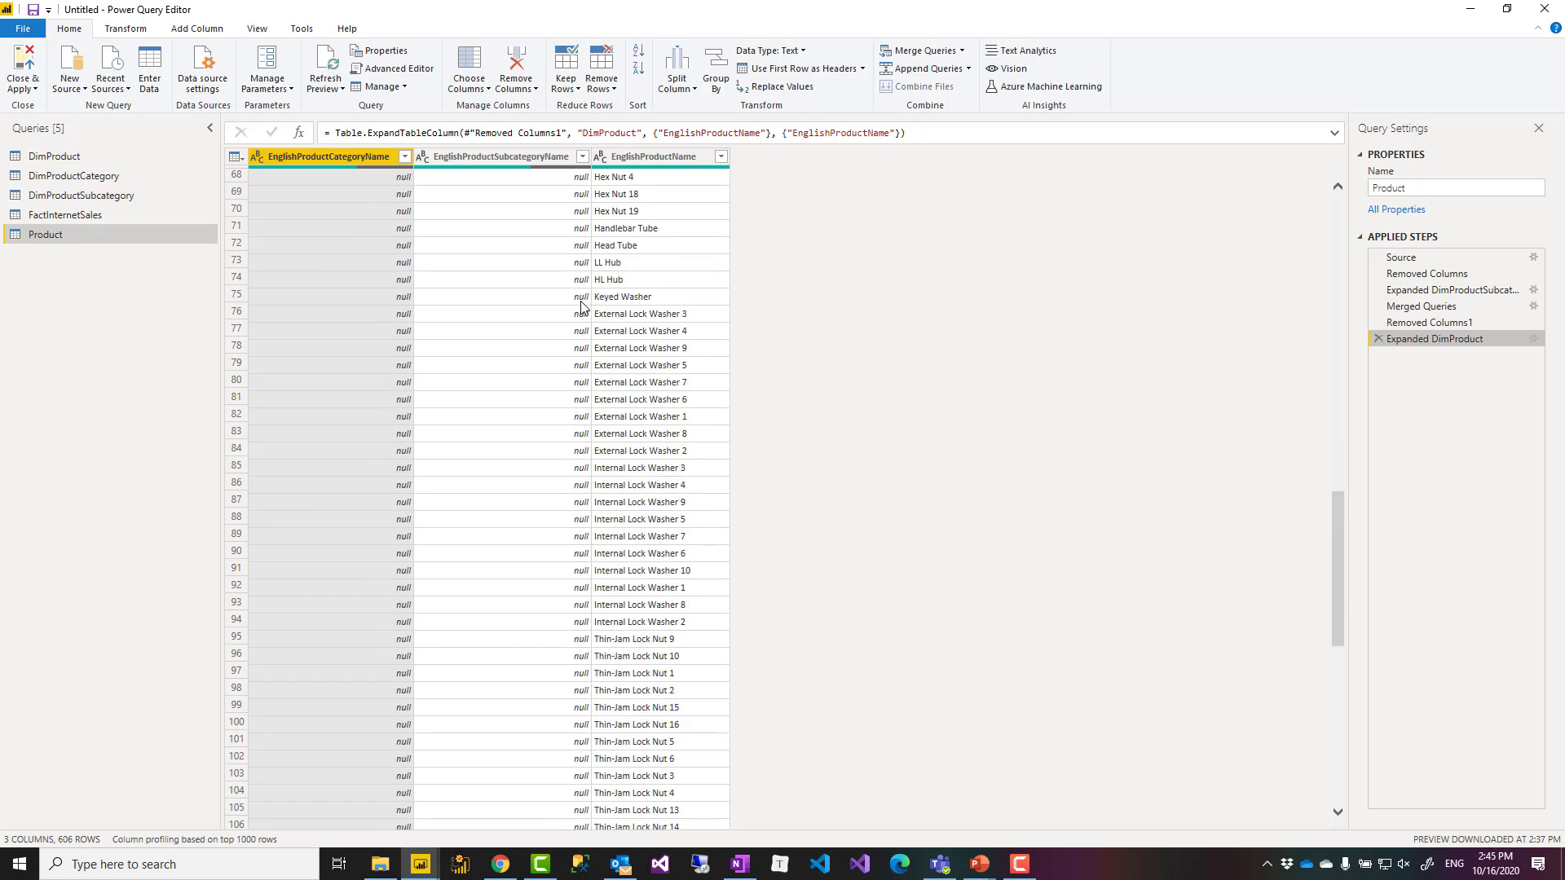
scroll(581, 306, down, 20)
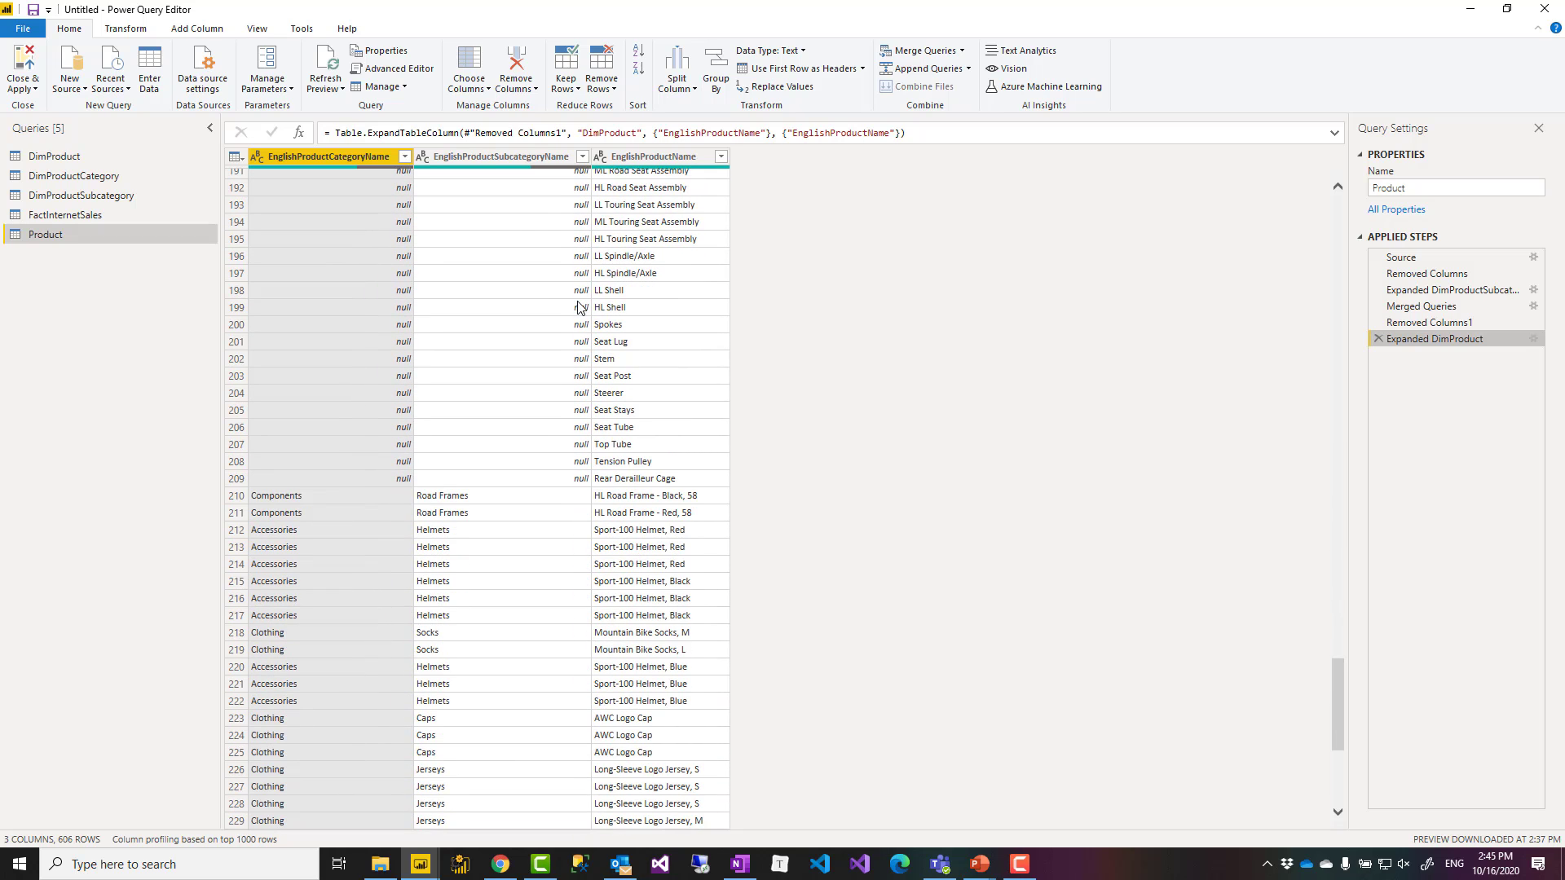
scroll(629, 444, down, 4)
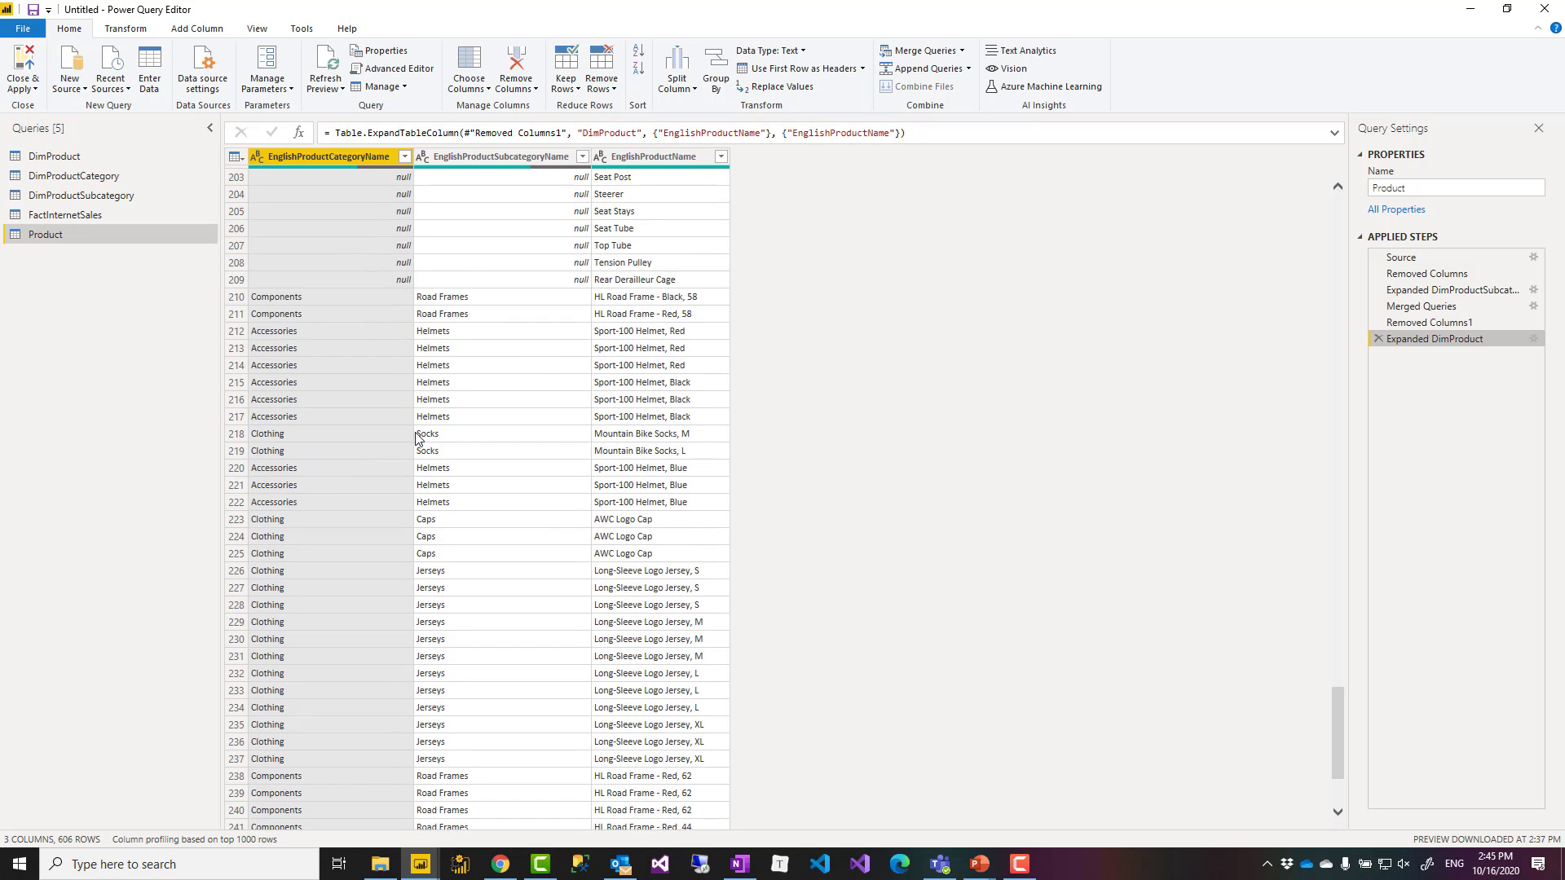
scroll(467, 528, down, 13)
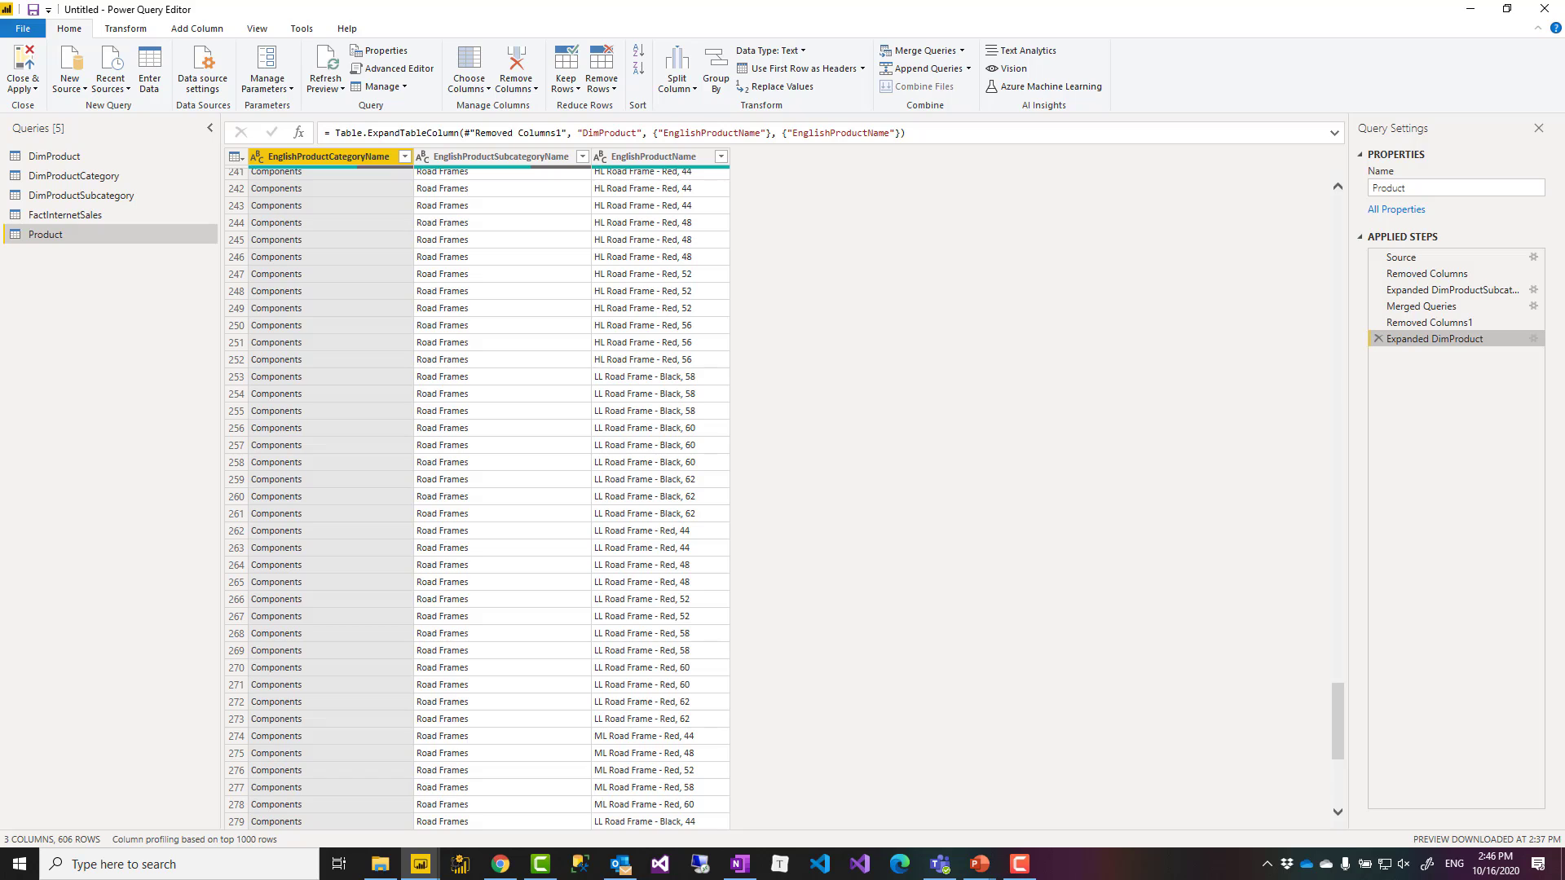
key(alt+Tab)
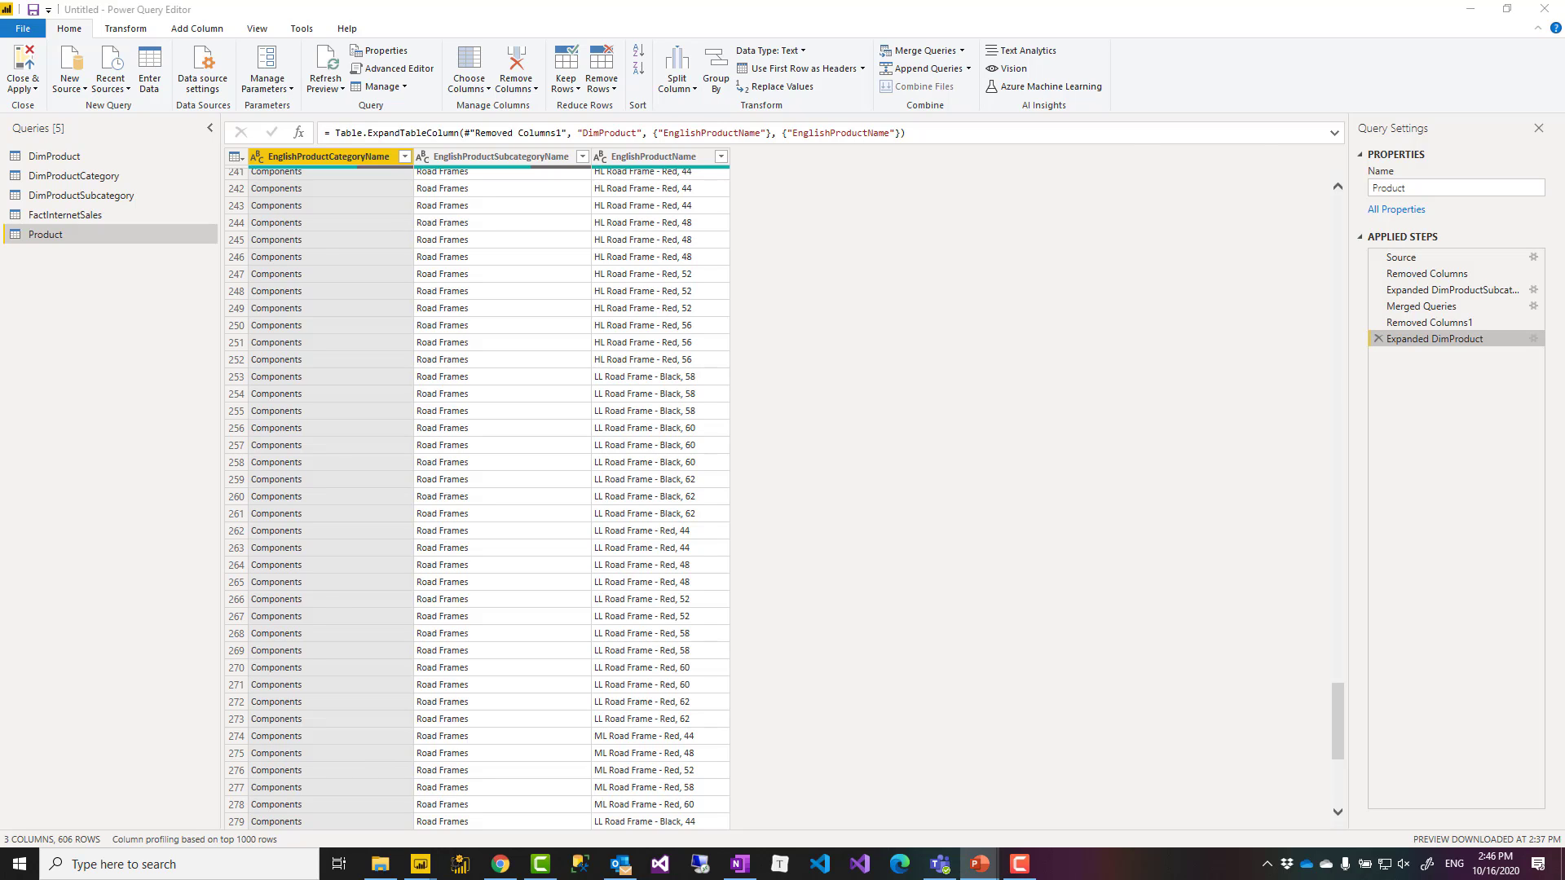